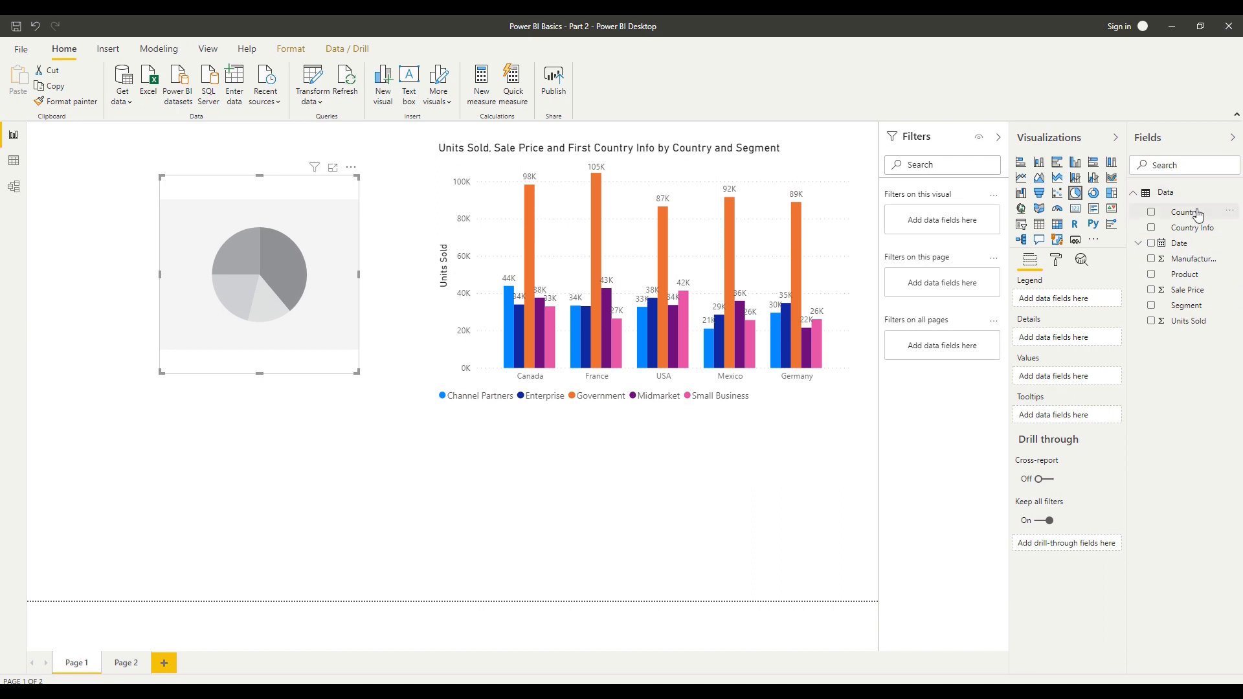
Set the pie chart's legend to Product and its values to Units Sold, and enlarge the chart on the canvas
left_click_drag(1187, 306, 1074, 304)
left_click_drag(1185, 275, 1088, 299)
left_click_drag(1181, 323, 1058, 385)
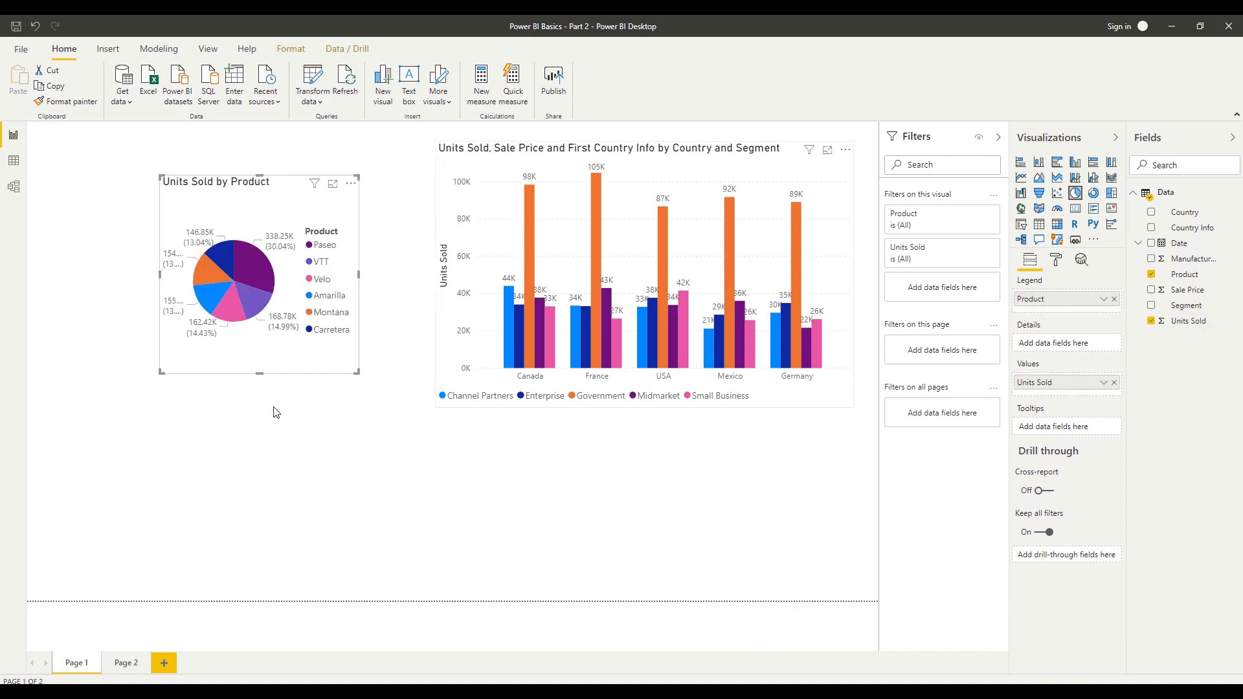
left_click_drag(161, 373, 74, 425)
left_click_drag(214, 390, 232, 408)
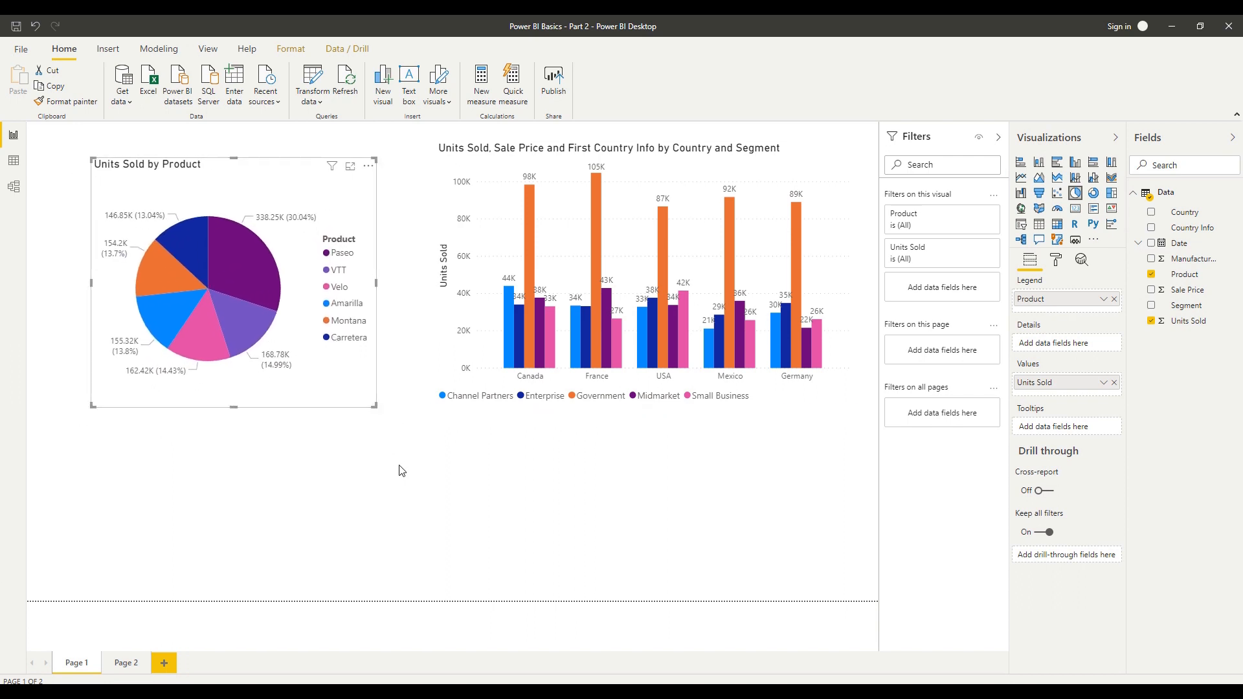
Cross-highlight the column chart by the pie chart's VTT slice
left_click(245, 324)
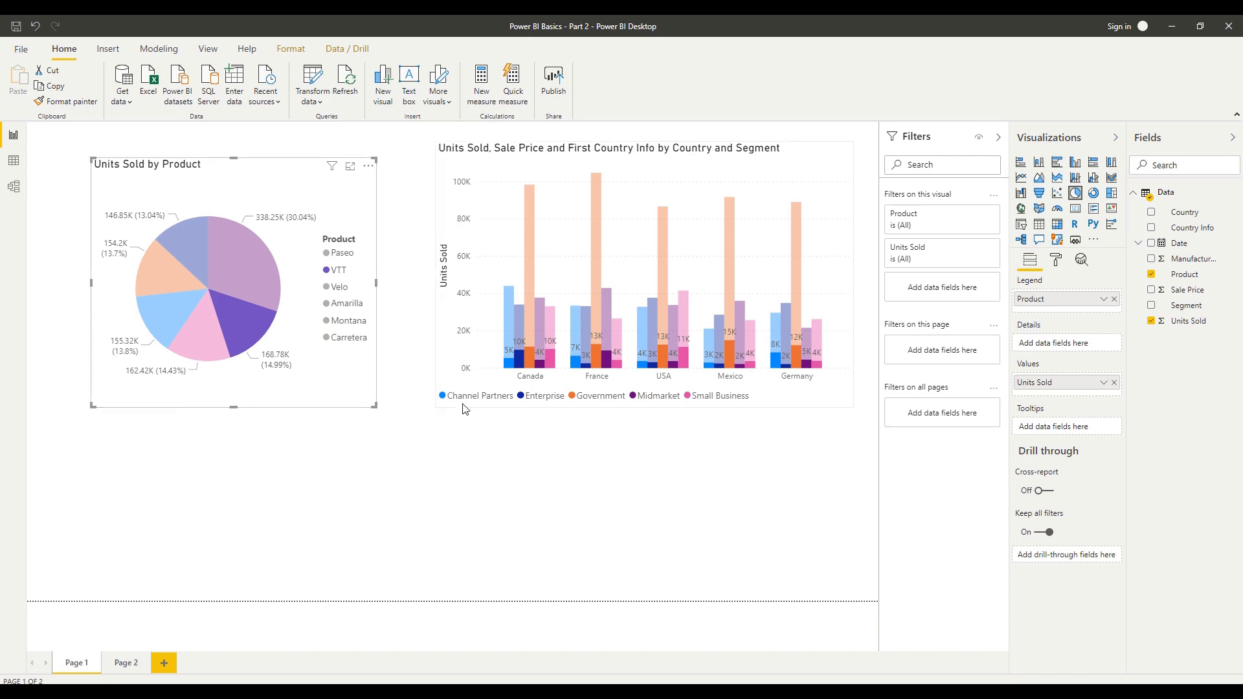
Move the pie chart slightly up and to the left, and shrink the column chart slightly from its lower-left corner
left_click_drag(339, 391, 320, 382)
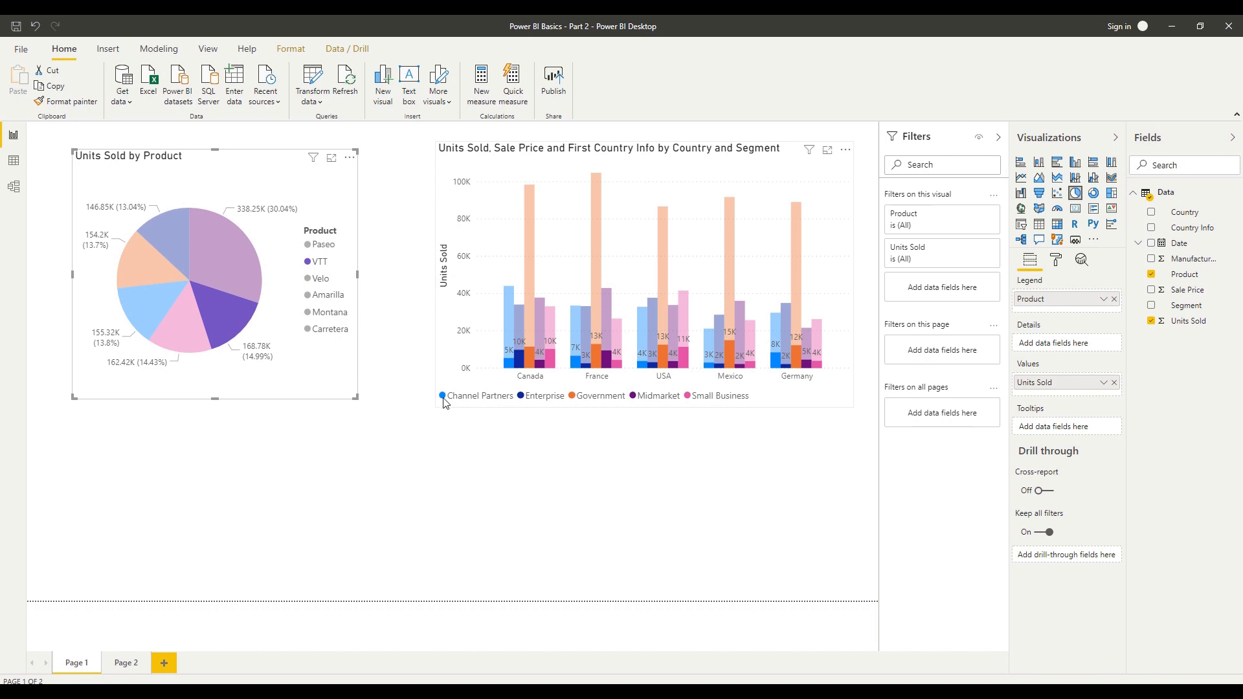
left_click_drag(437, 406, 444, 399)
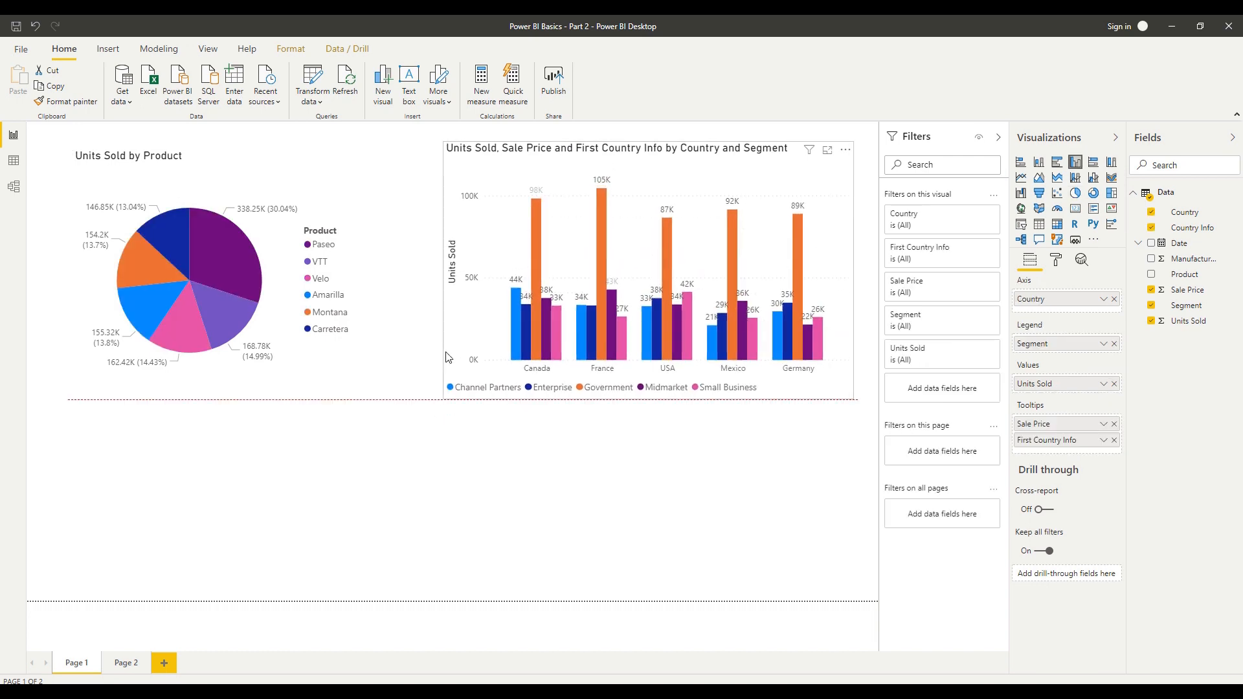
Duplicate the Units Sold column chart and reduce the copy's height so it sits below the original
key("ctrl+c")
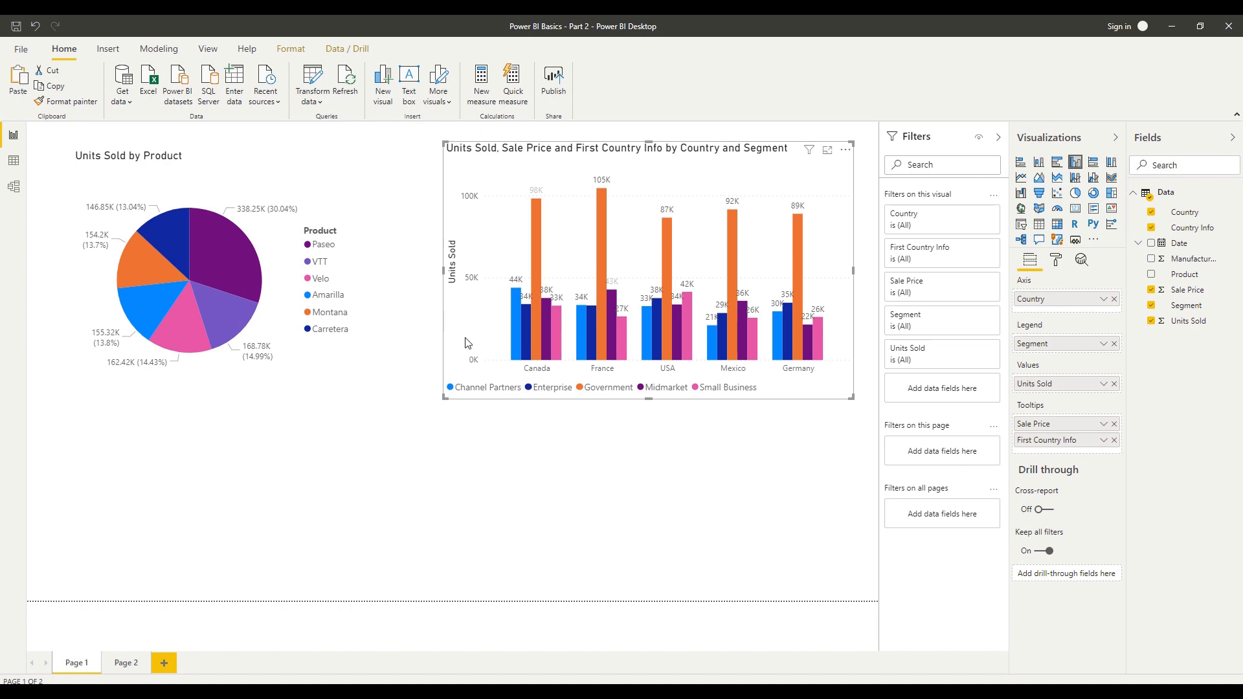
key("ctrl+v")
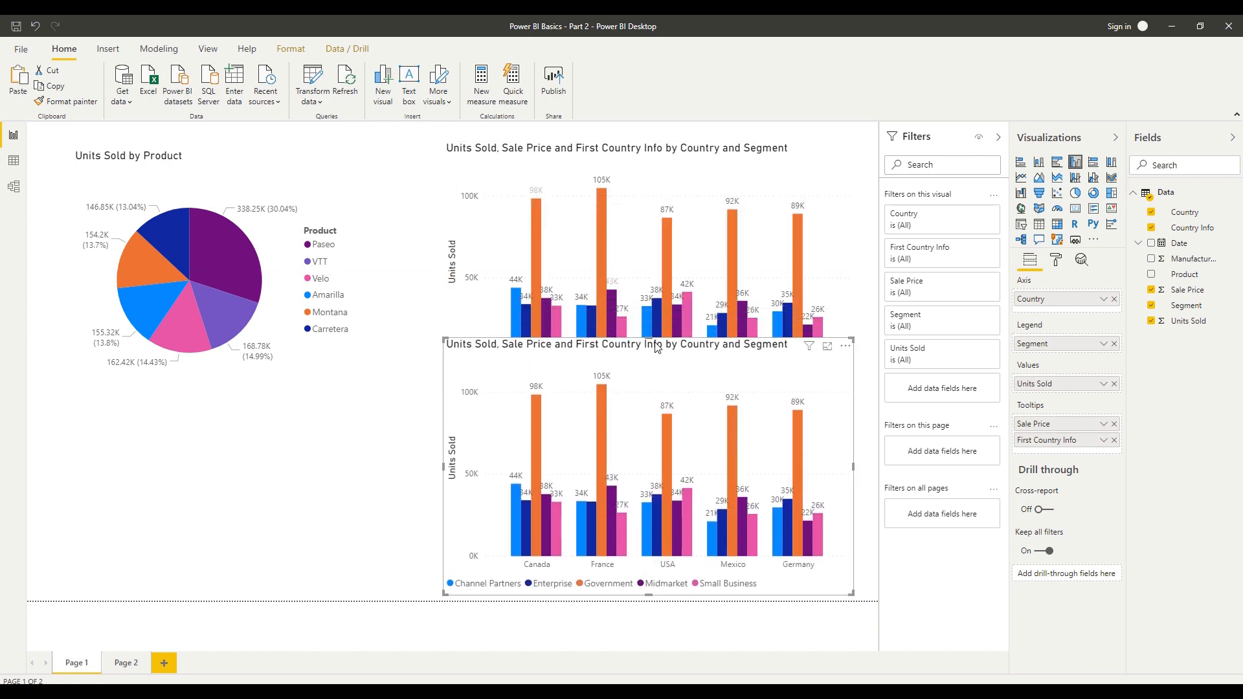
left_click_drag(652, 336, 648, 427)
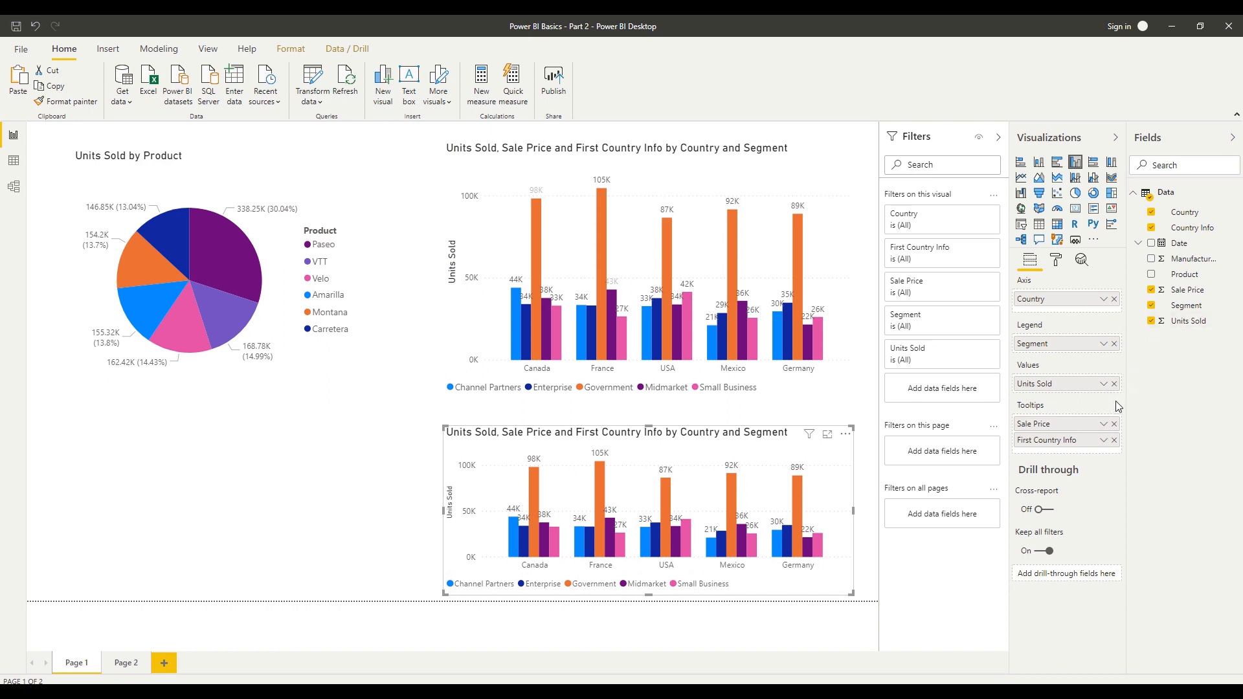
Remove Segment from the copied chart's legend and replace Country with Product on its axis
left_click(1114, 344)
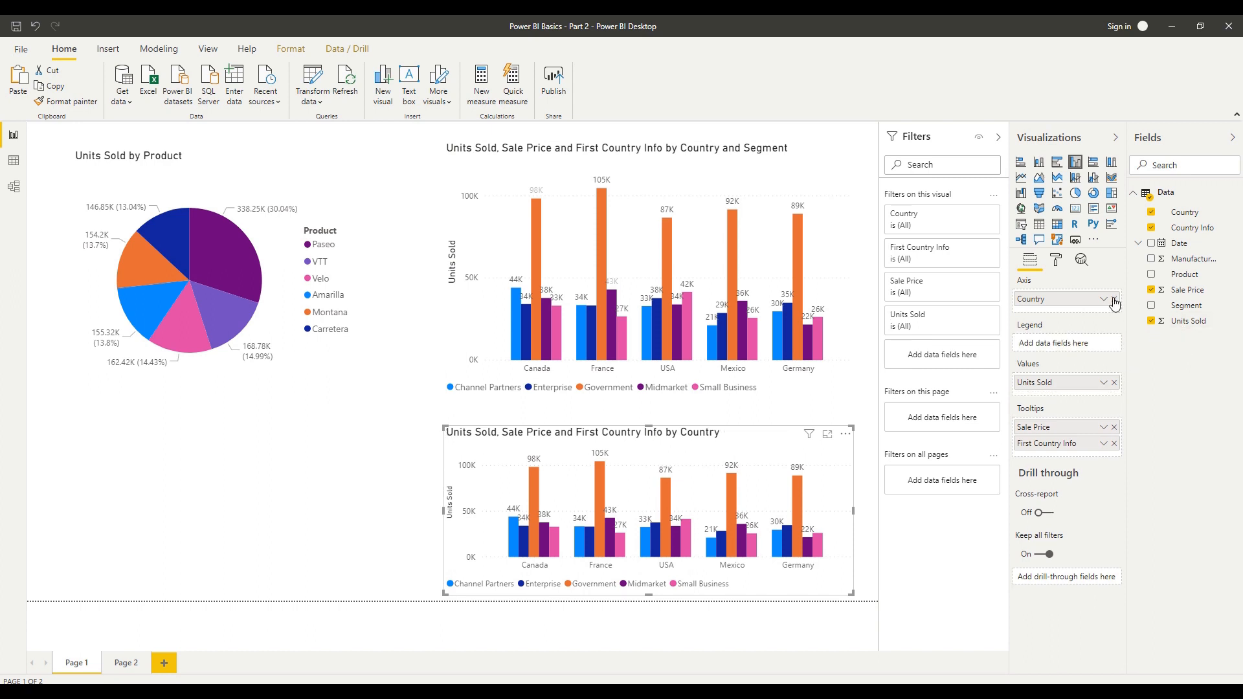
left_click(1114, 299)
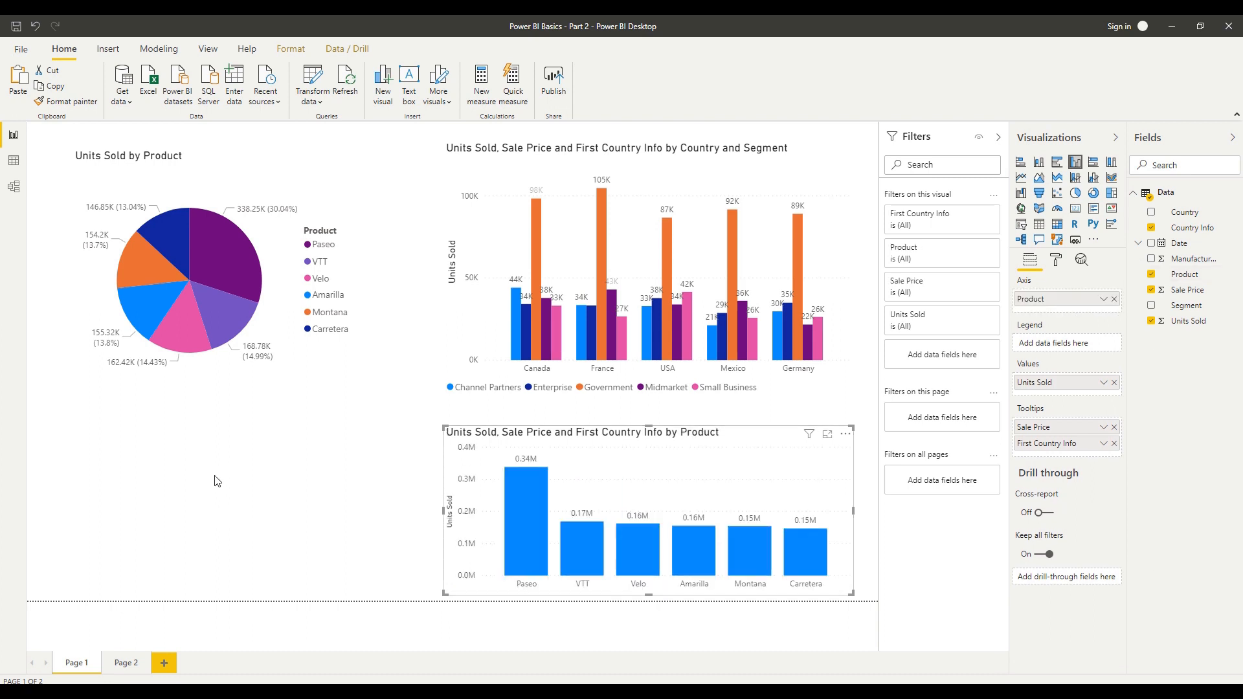
Cross-highlight both column charts by the pie chart's VTT slice, and clear the highlight
left_click(230, 325)
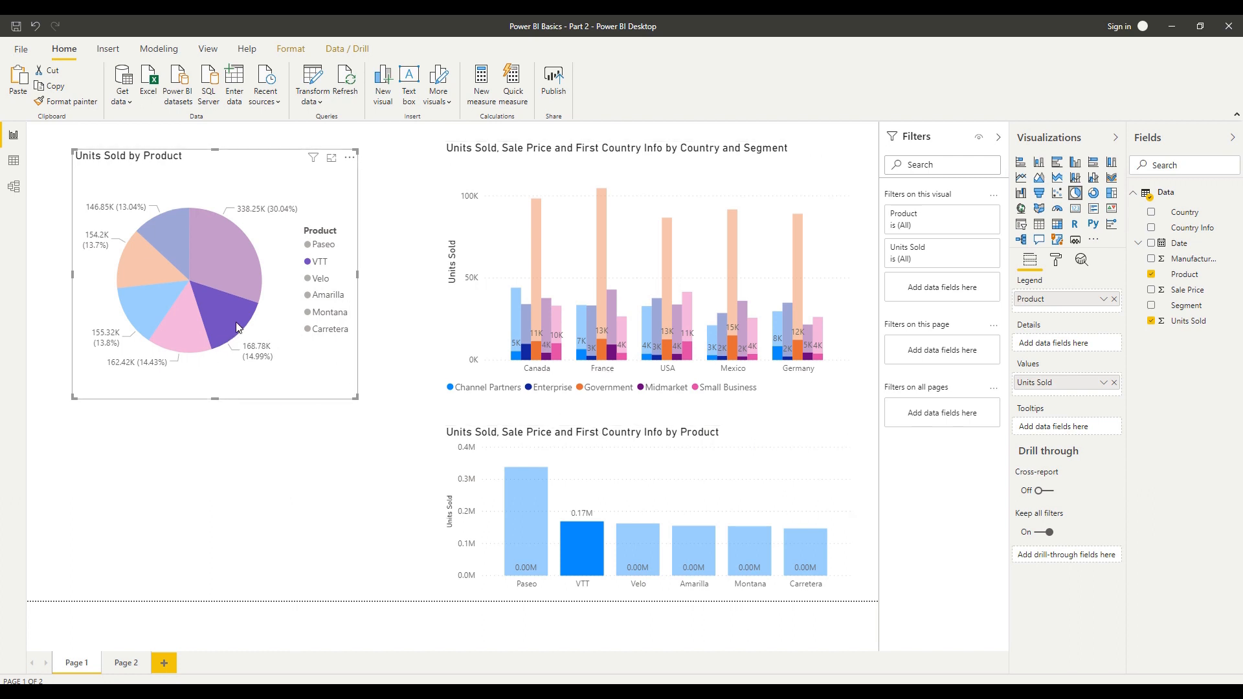
mouse_move(237, 328)
left_click(55, 166)
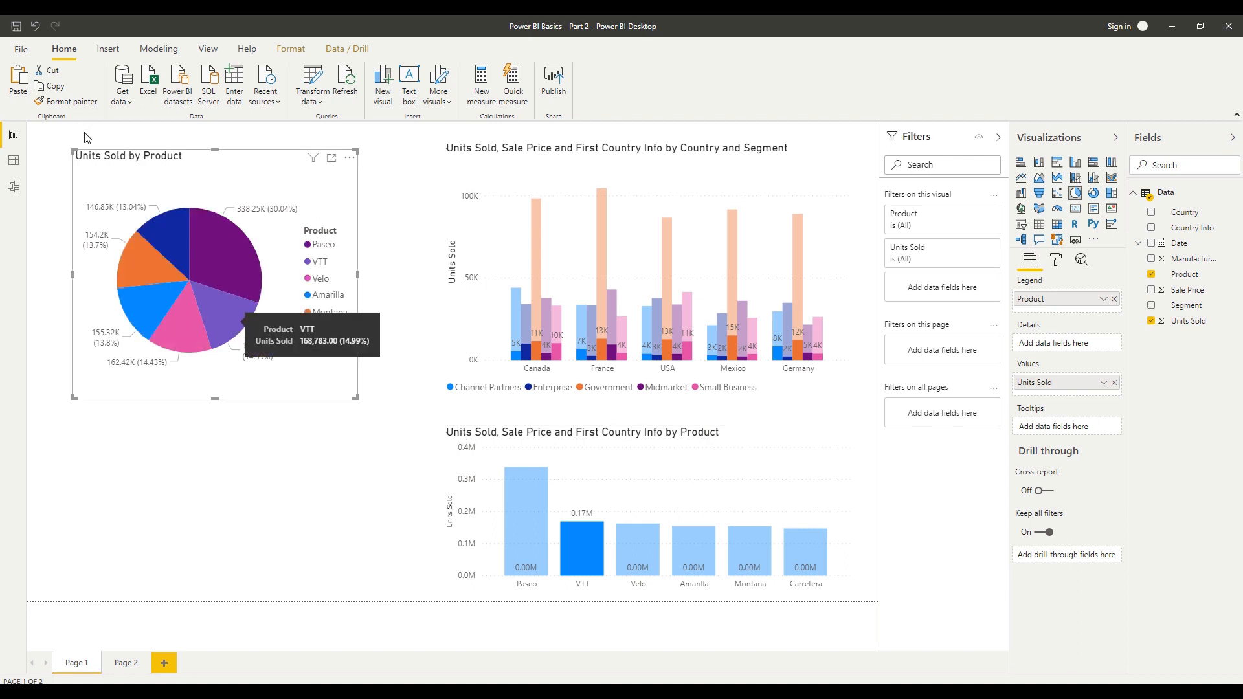
In the current file's report settings, change the default visual interaction from cross highlighting to cross filtering
left_click(21, 49)
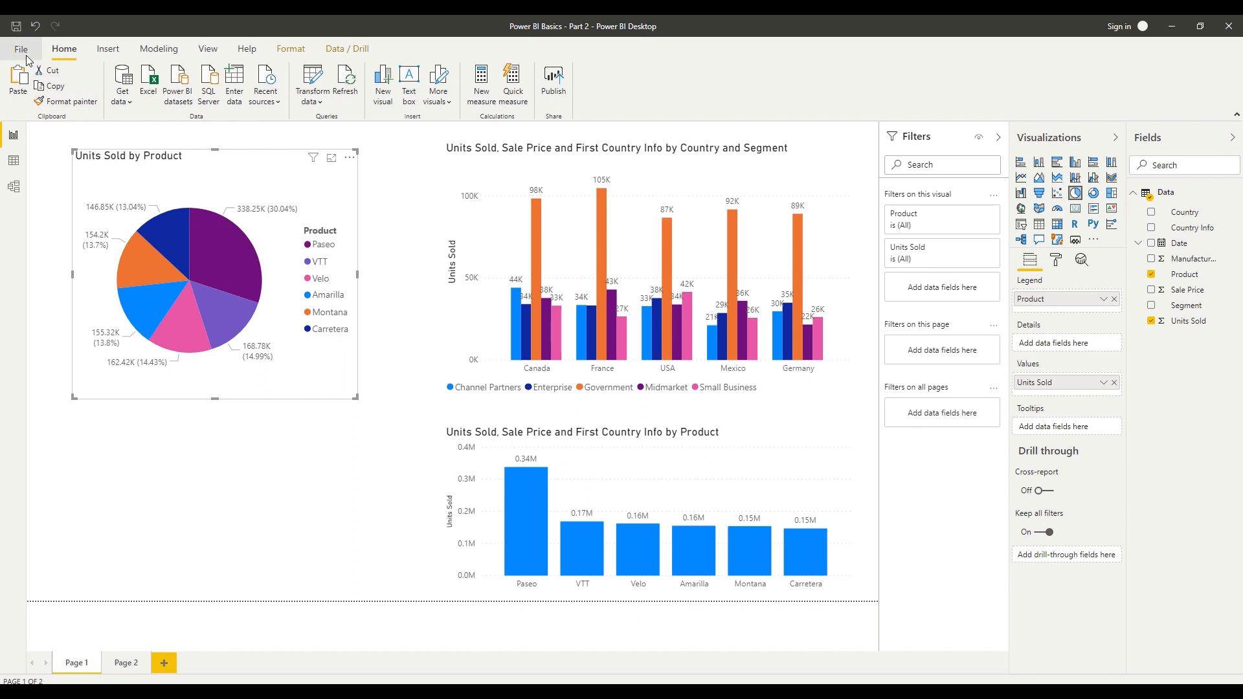
left_click(68, 246)
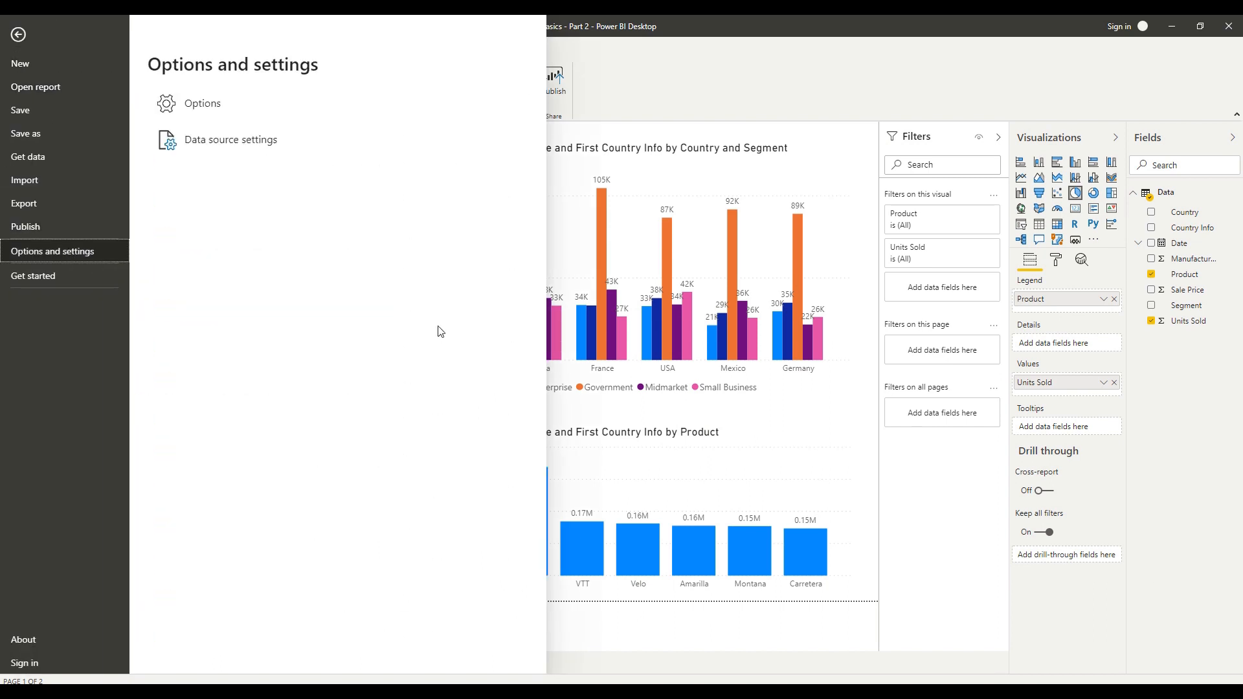
left_click(215, 105)
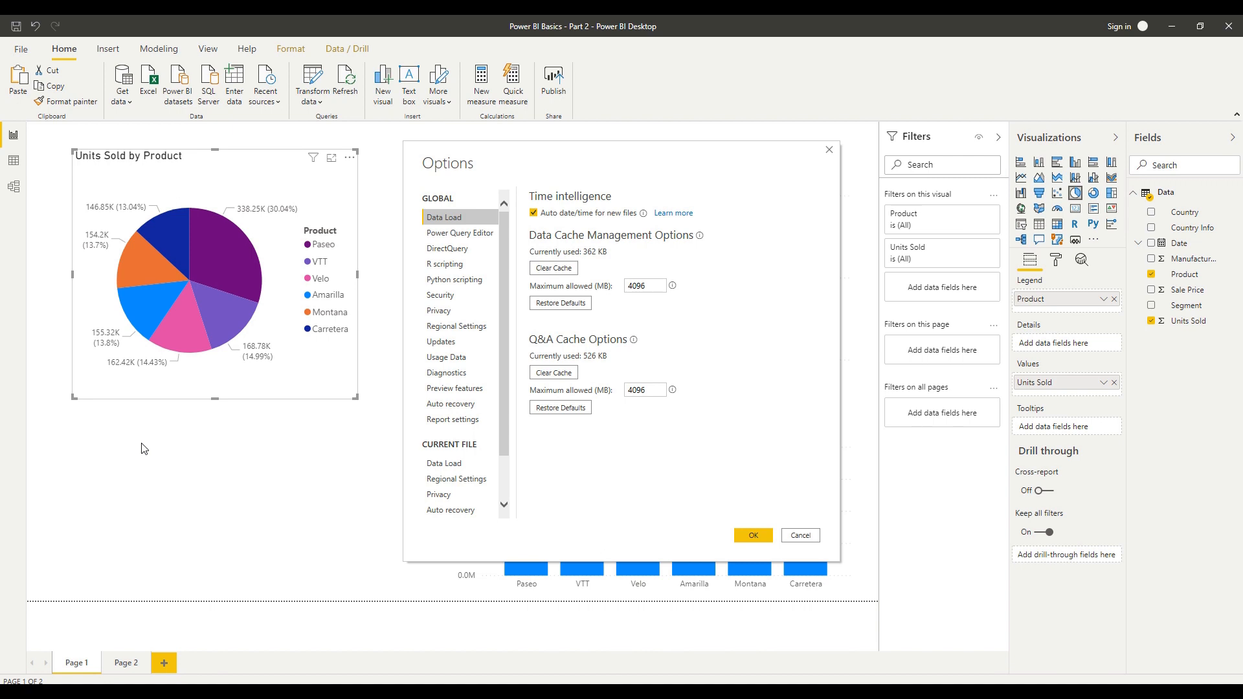
scroll(480, 492, "down", 3)
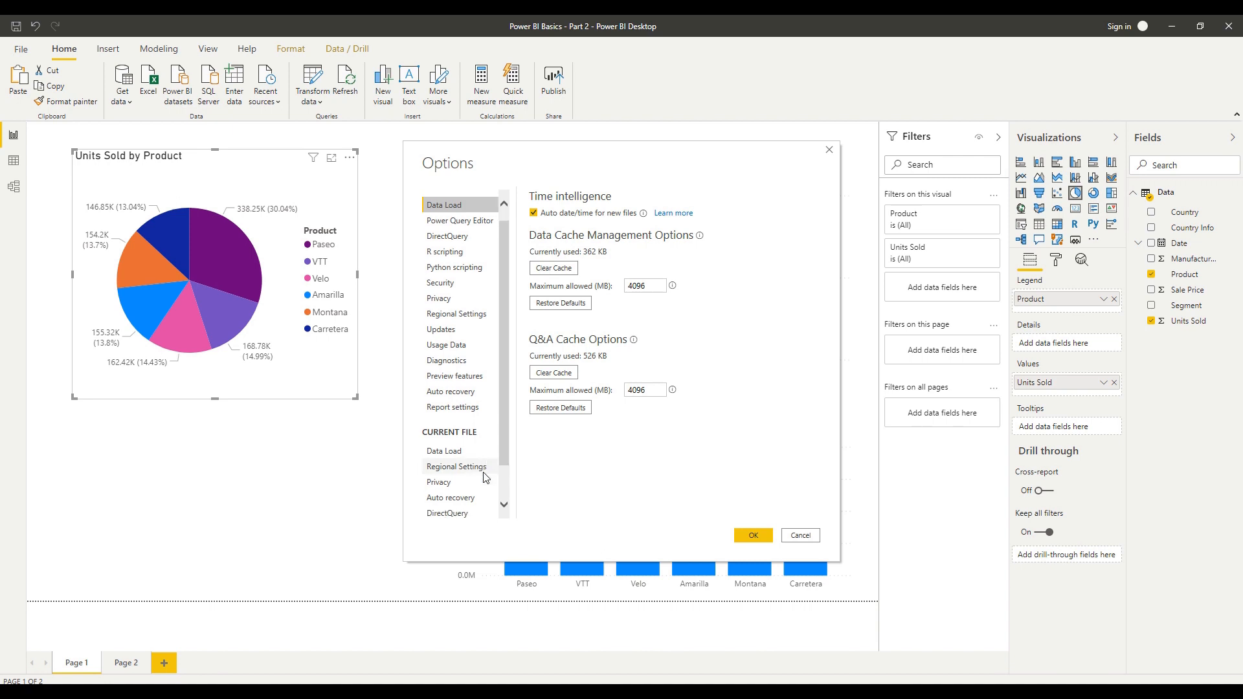
left_click(478, 502)
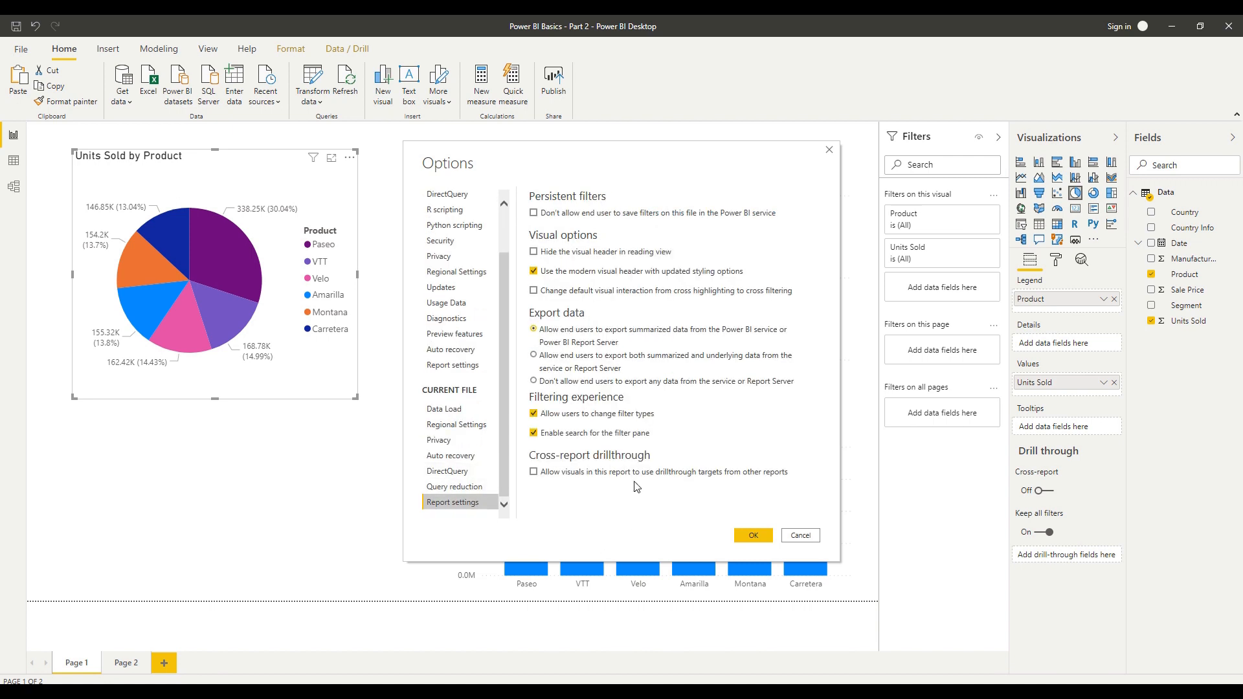
left_click(534, 292)
left_click(763, 534)
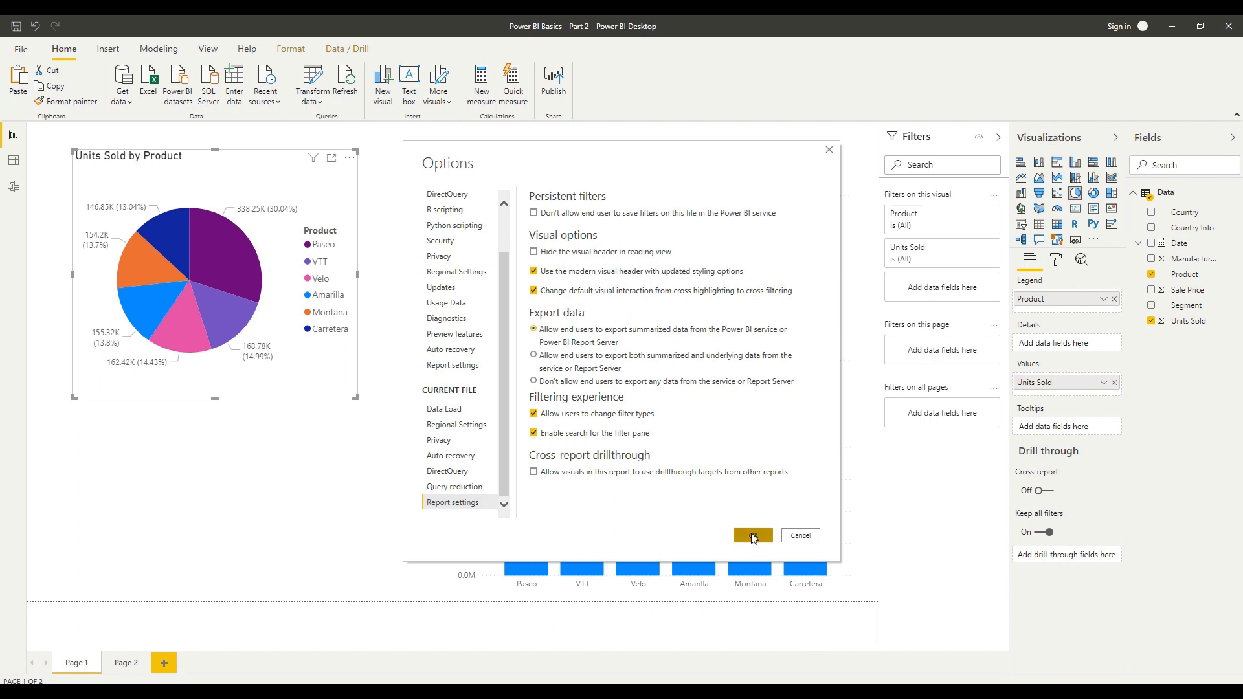
left_click(342, 454)
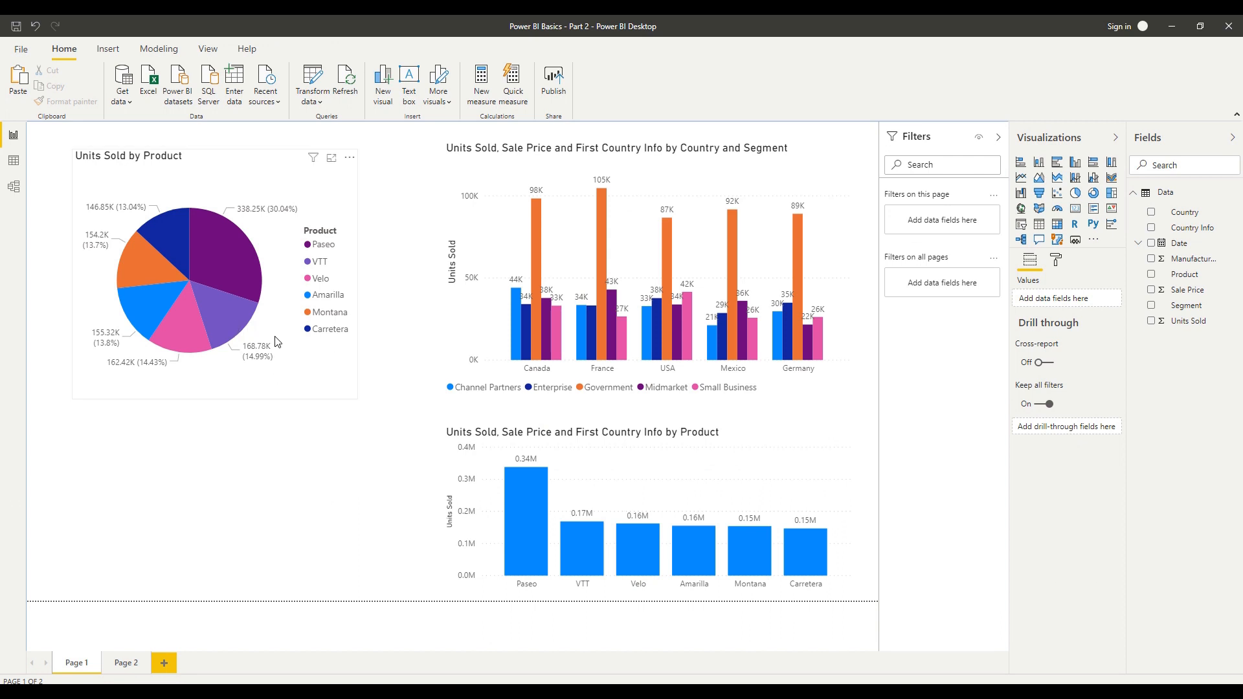
Cross-filter both column charts by the pie chart's VTT slice, and clear the filter
left_click(227, 320)
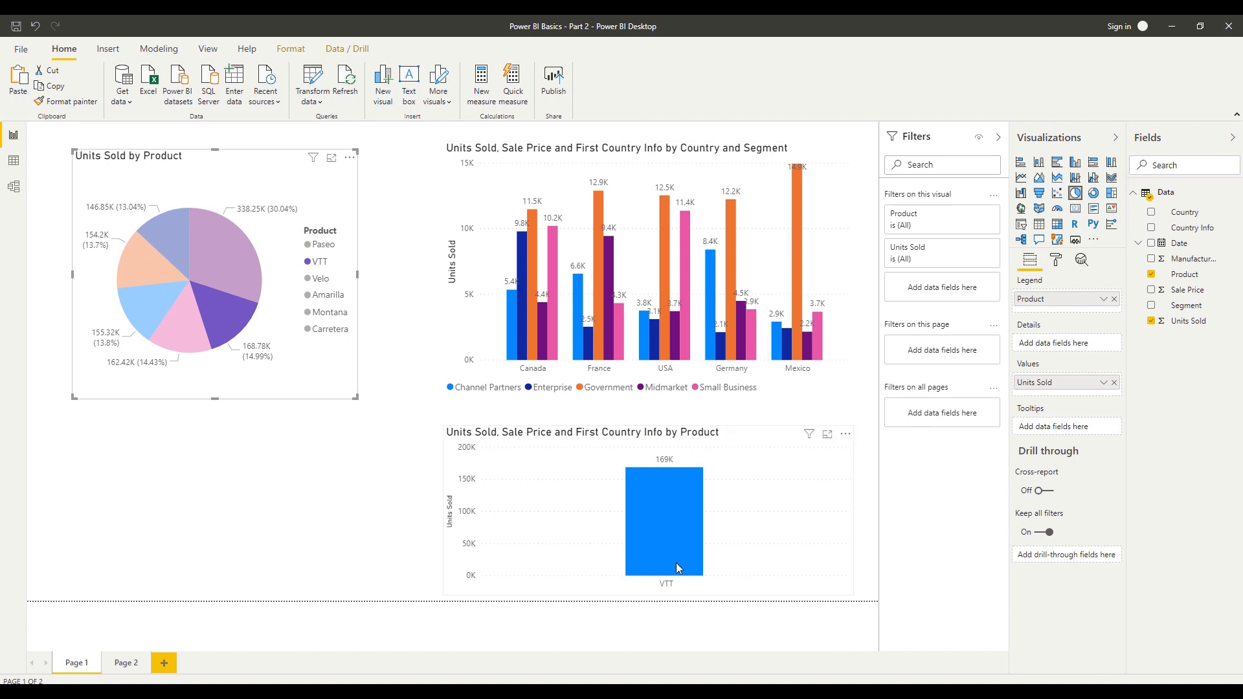
mouse_move(676, 563)
left_click(235, 314)
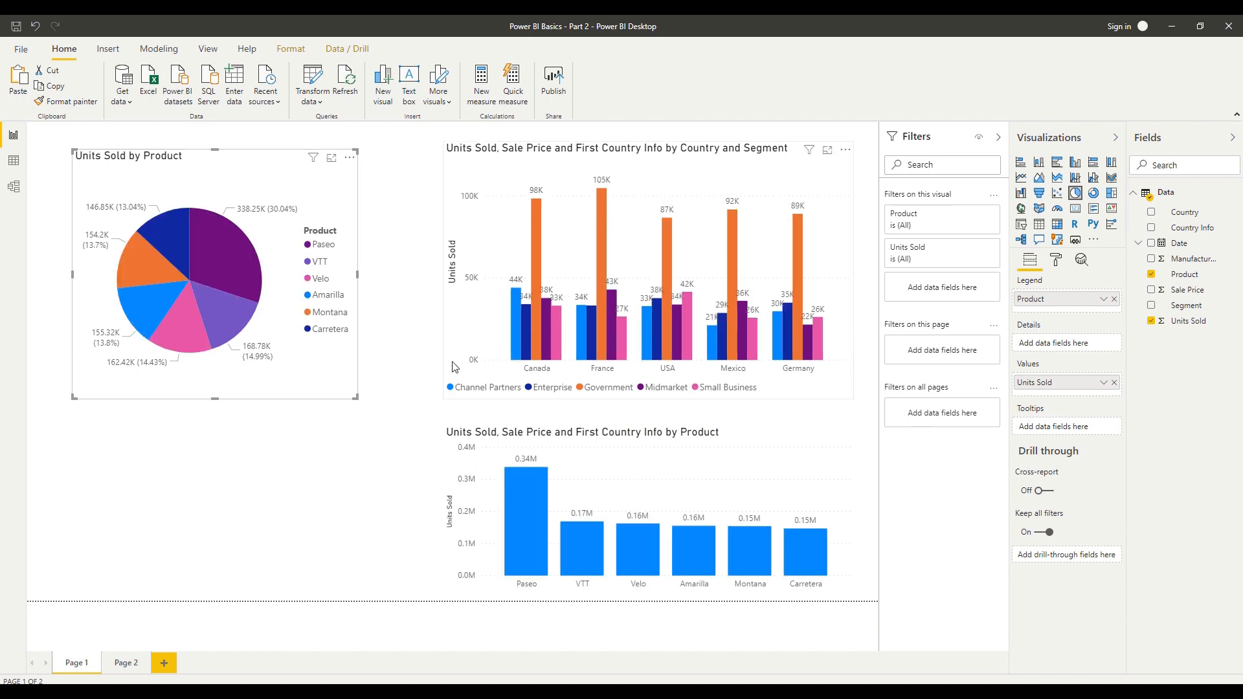
Move the pie chart slightly up so its top edge lines up with the upper column chart
left_click(212, 251)
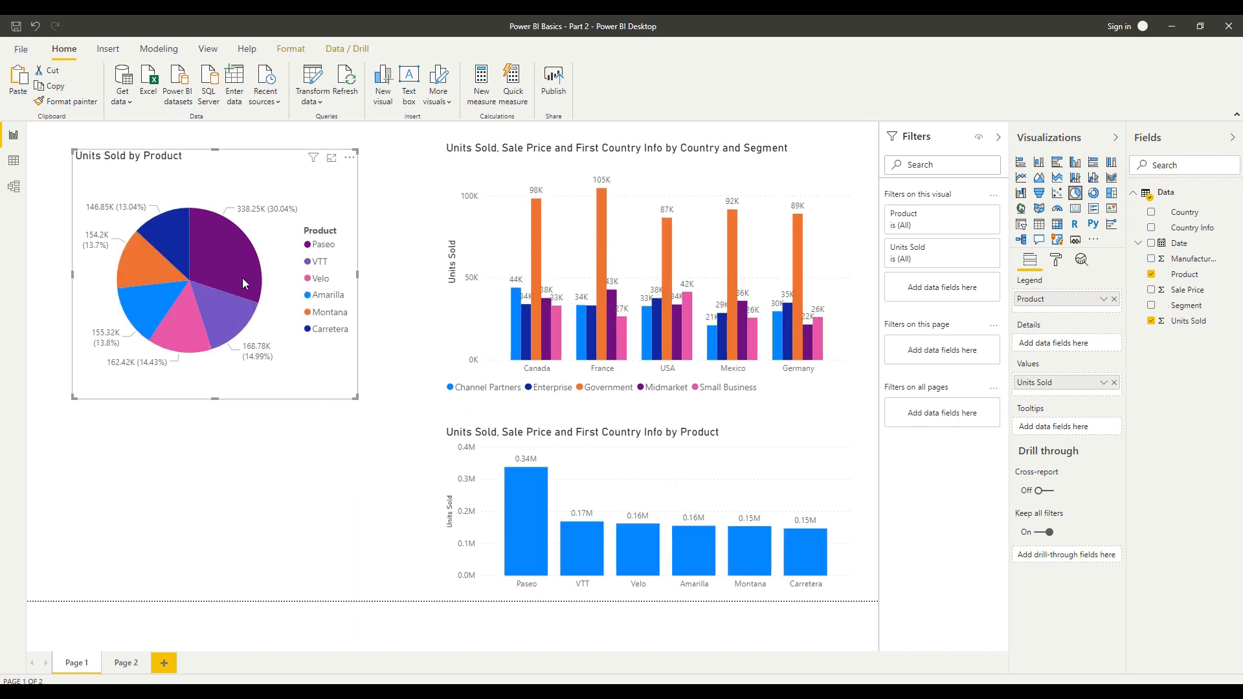
left_click_drag(232, 182, 229, 174)
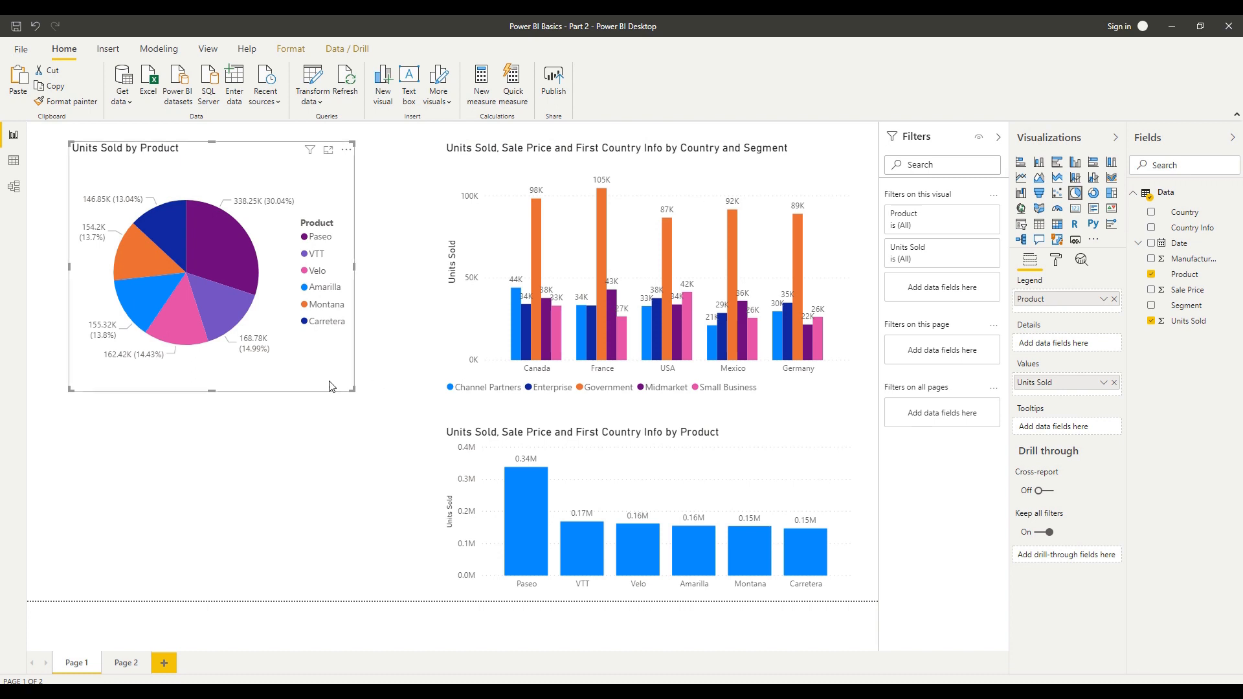
Cross-filter the column charts by the Paseo, VTT, Velo, Amarilla and Montana slices together, adding them one at a time
left_click(226, 254)
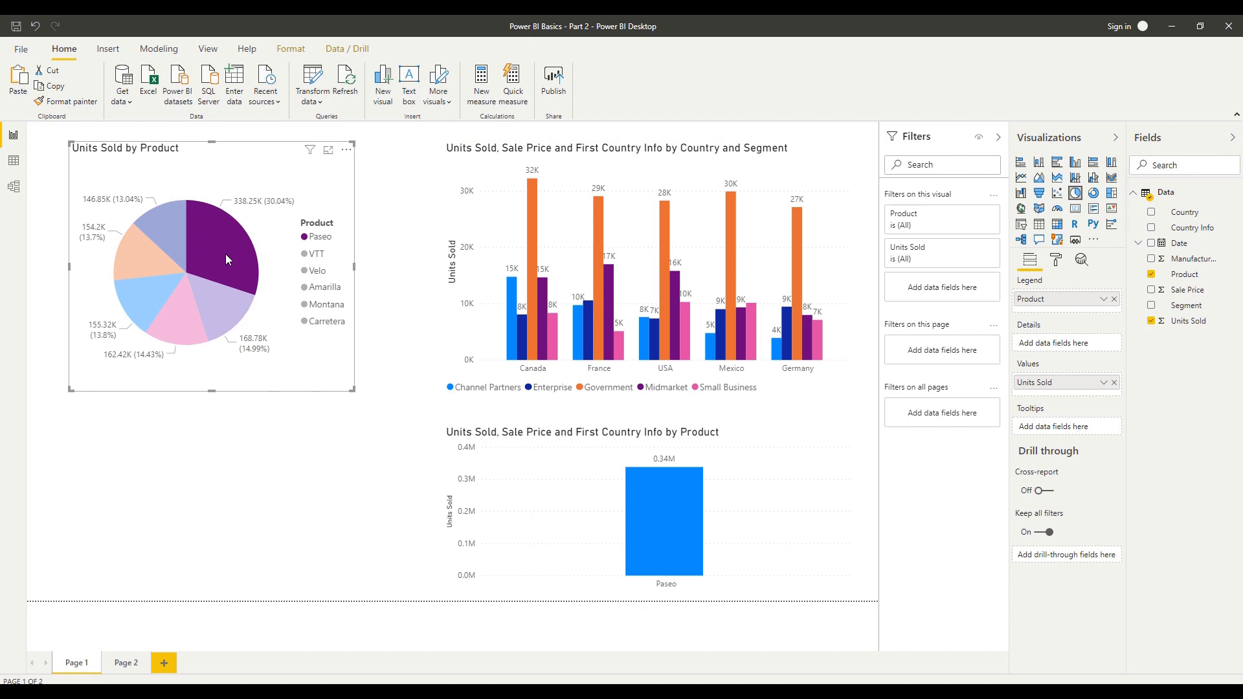
left_click(220, 317, "ctrl")
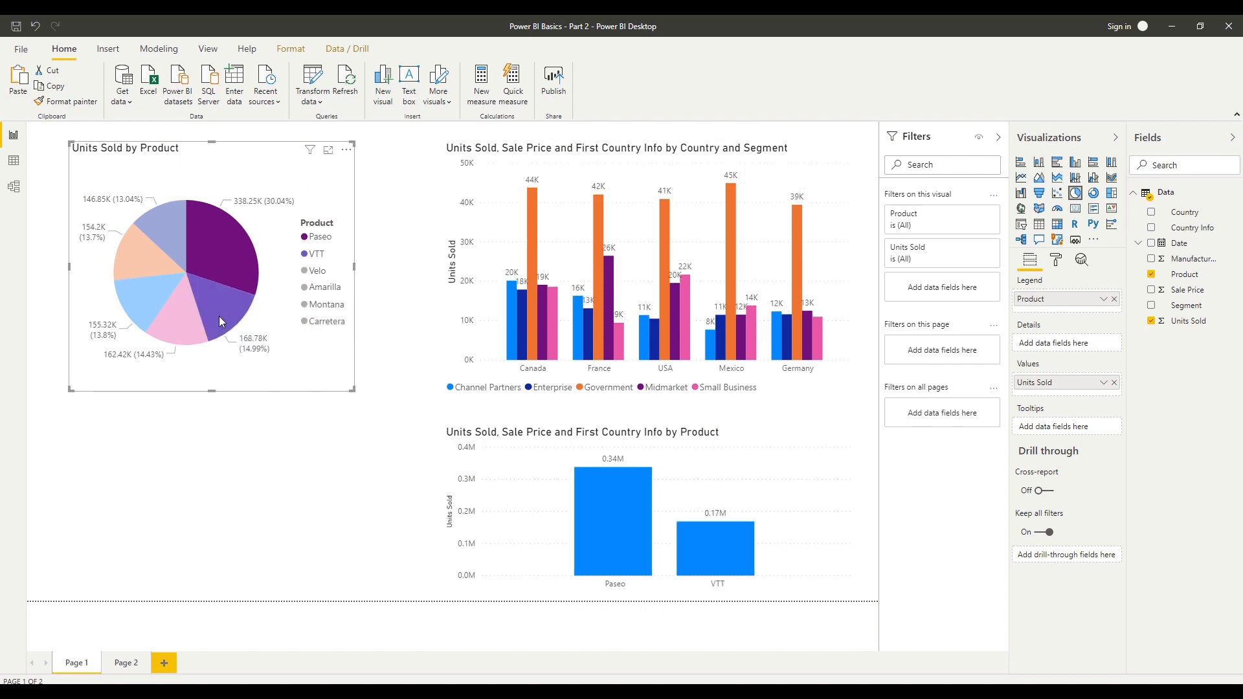
left_click(177, 332, "ctrl")
left_click(149, 308, "ctrl")
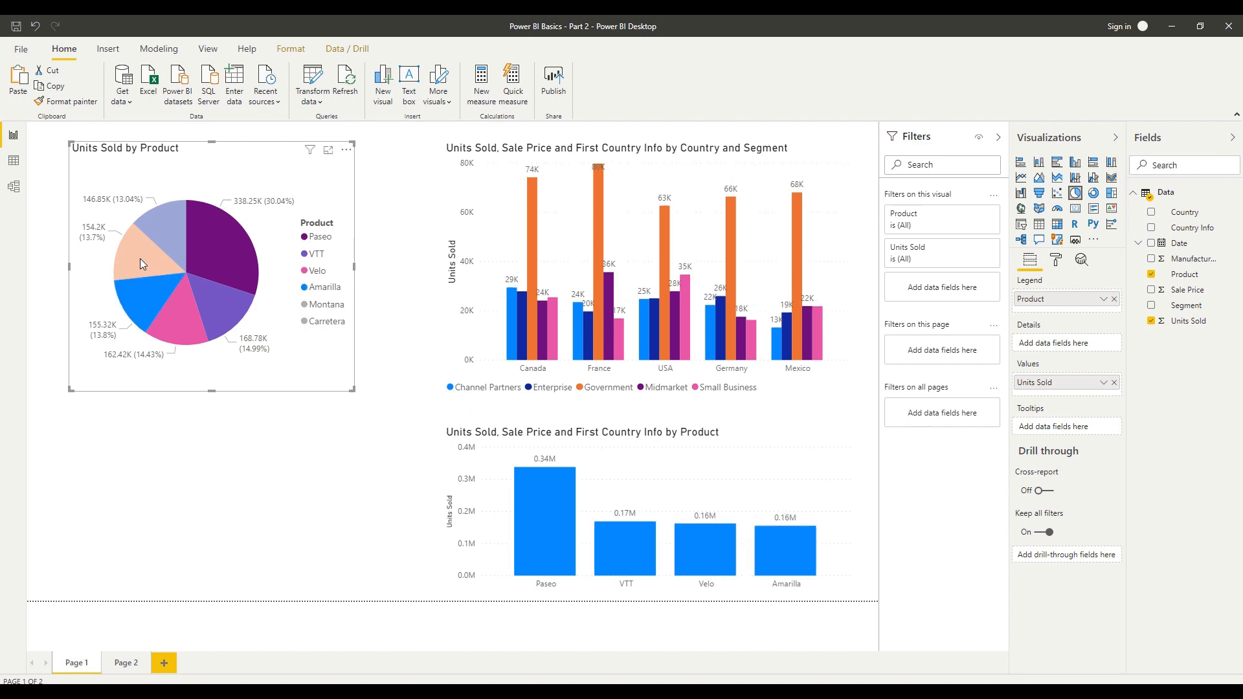
left_click(140, 258, "ctrl")
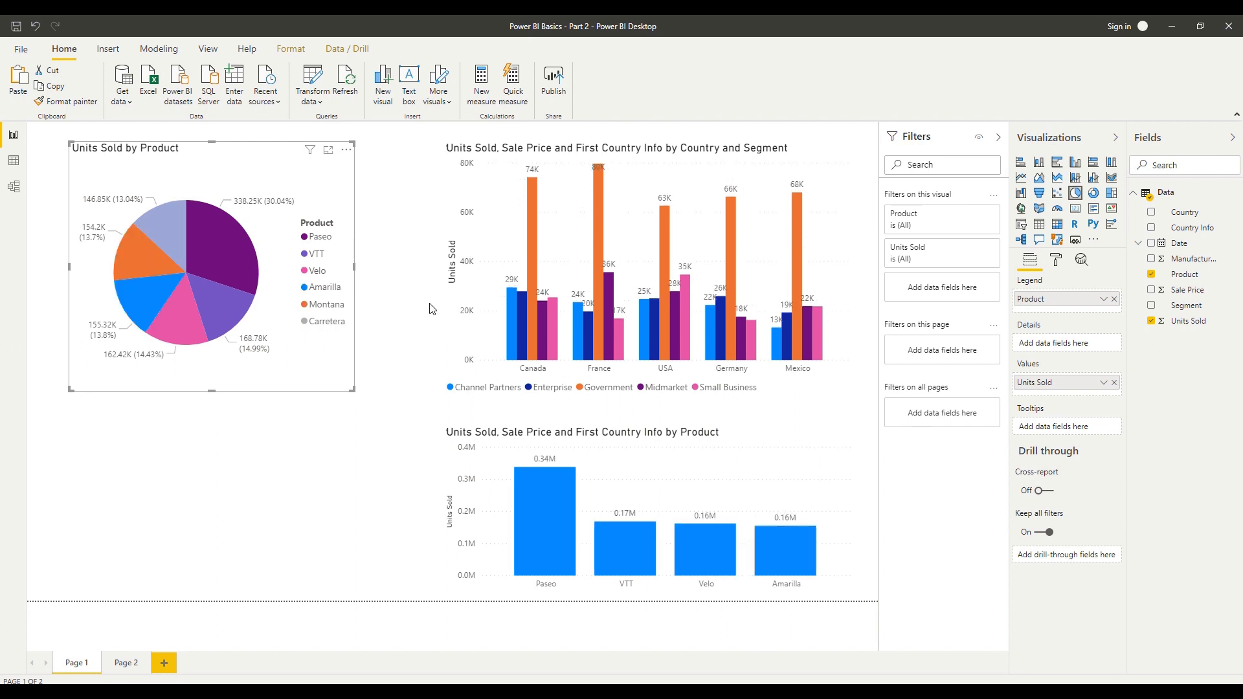
Remove VTT and Velo from the slice selection, filter by Amarilla alone, and clear the selection
left_click(206, 305, "ctrl")
left_click(178, 321, "ctrl")
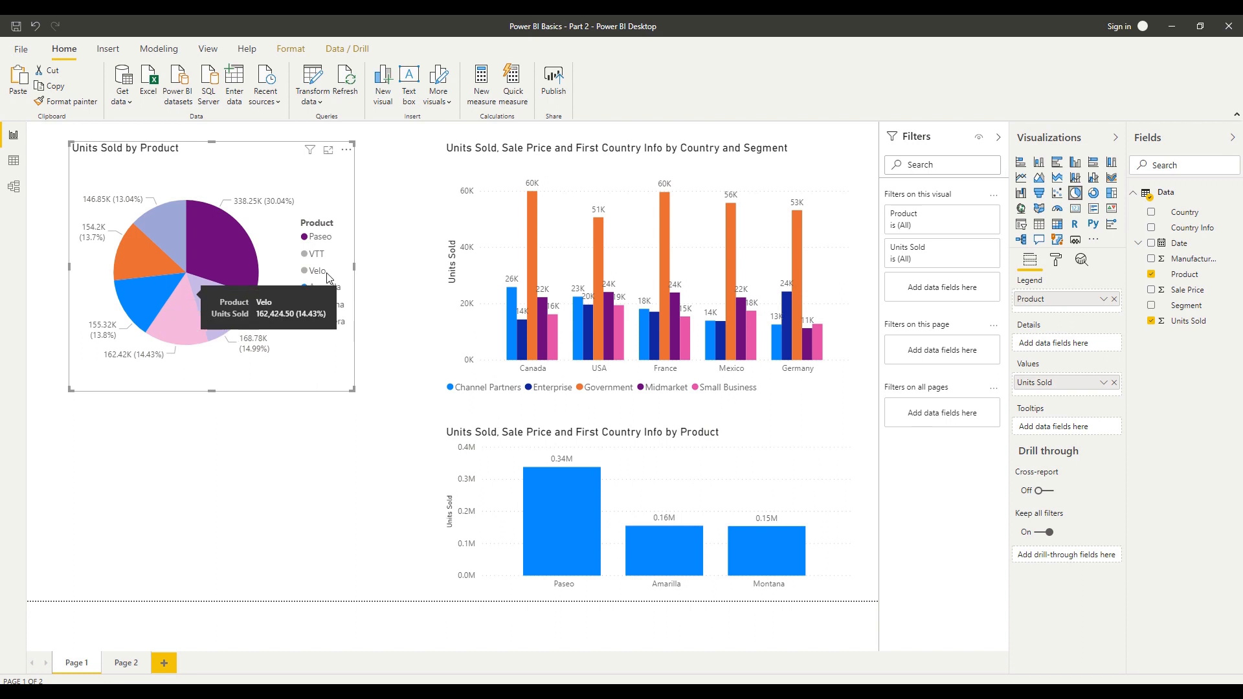
left_click(152, 309)
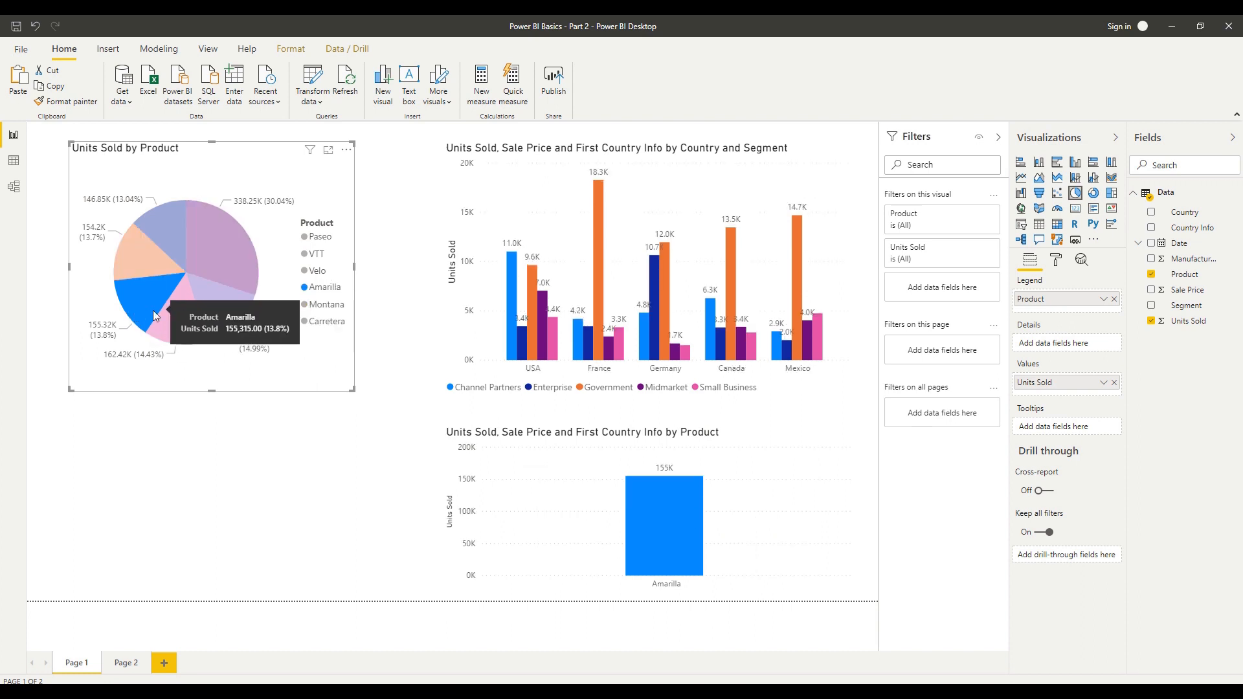
left_click(272, 362)
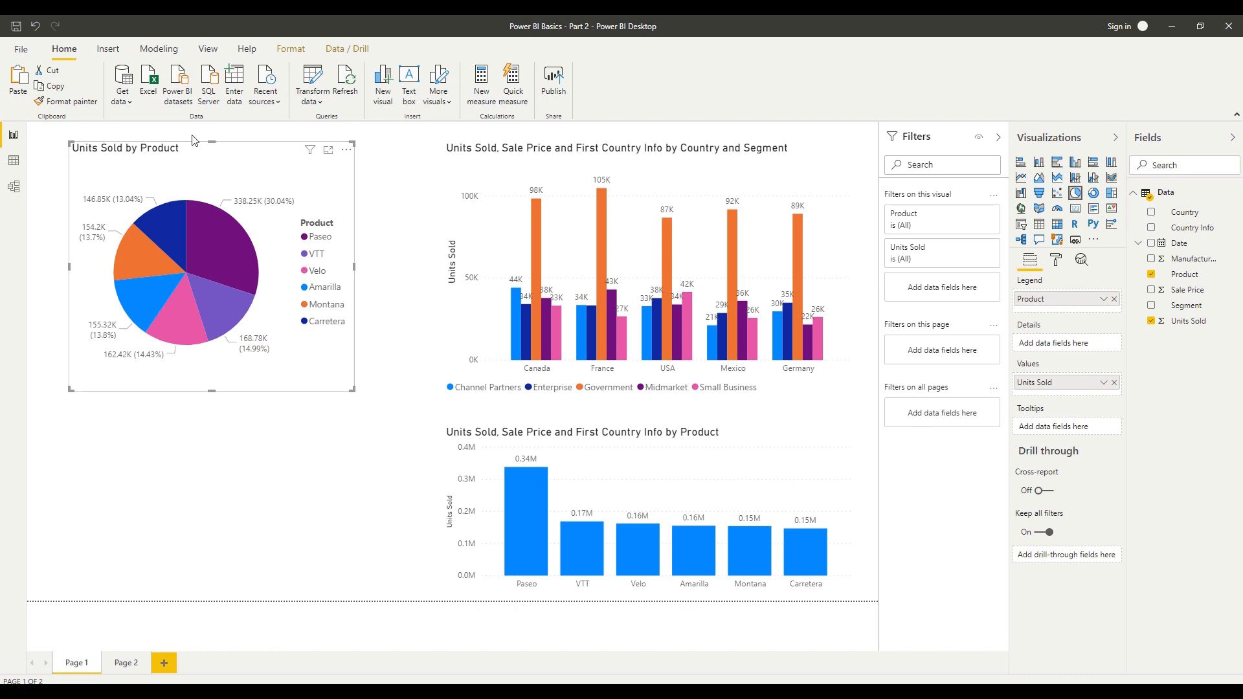
Turn on interaction editing for the pie chart and set its effect on the Country and Segment column chart to Highlight
left_click(285, 52)
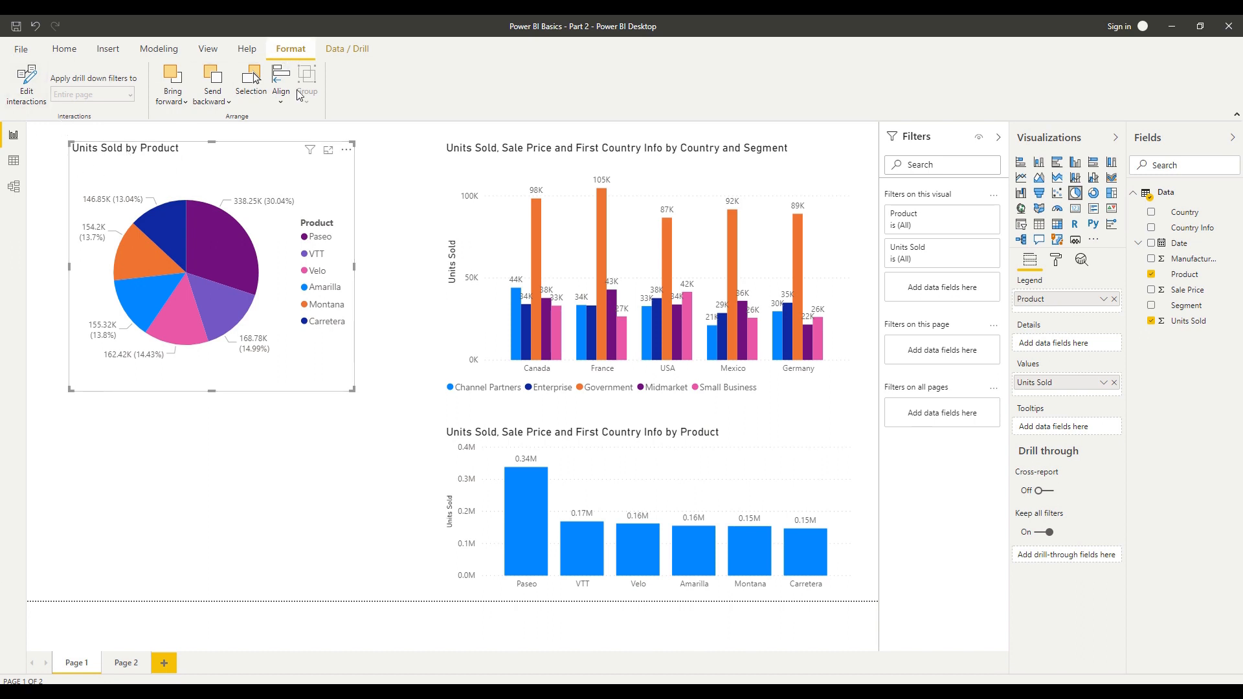
left_click(32, 104)
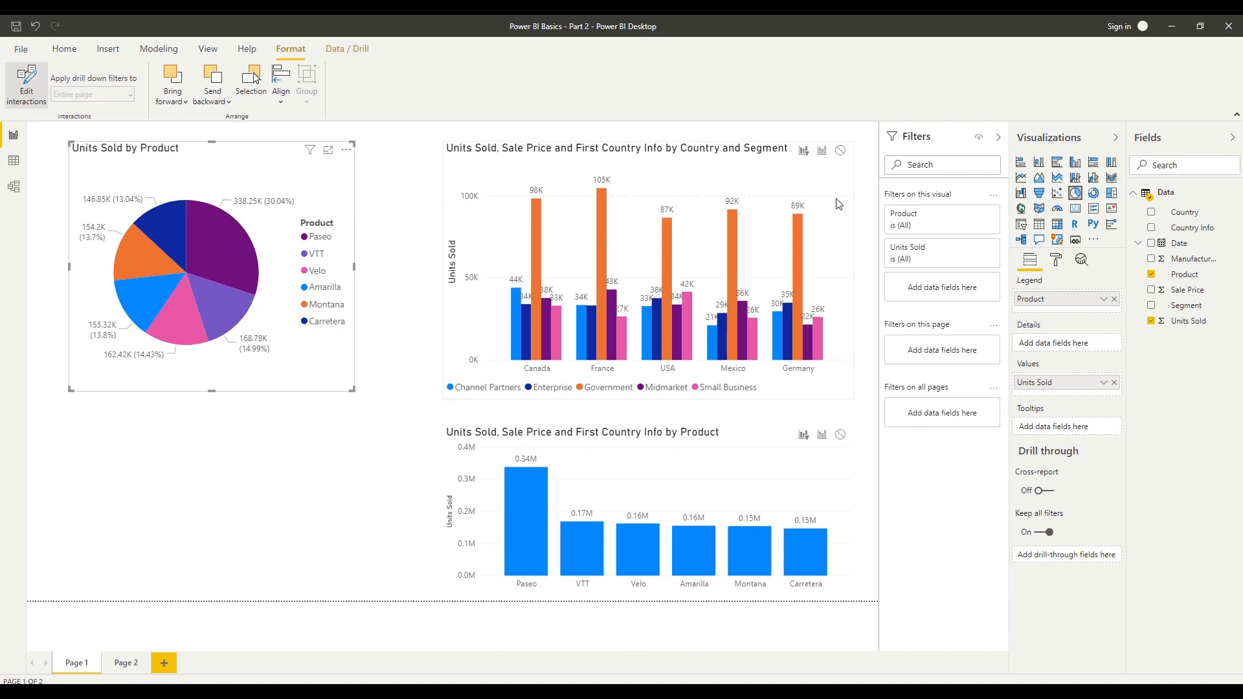
left_click(823, 152)
Test the edited interactions on both column charts with the pie chart's VTT slice, and clear the selection
mouse_move(226, 316)
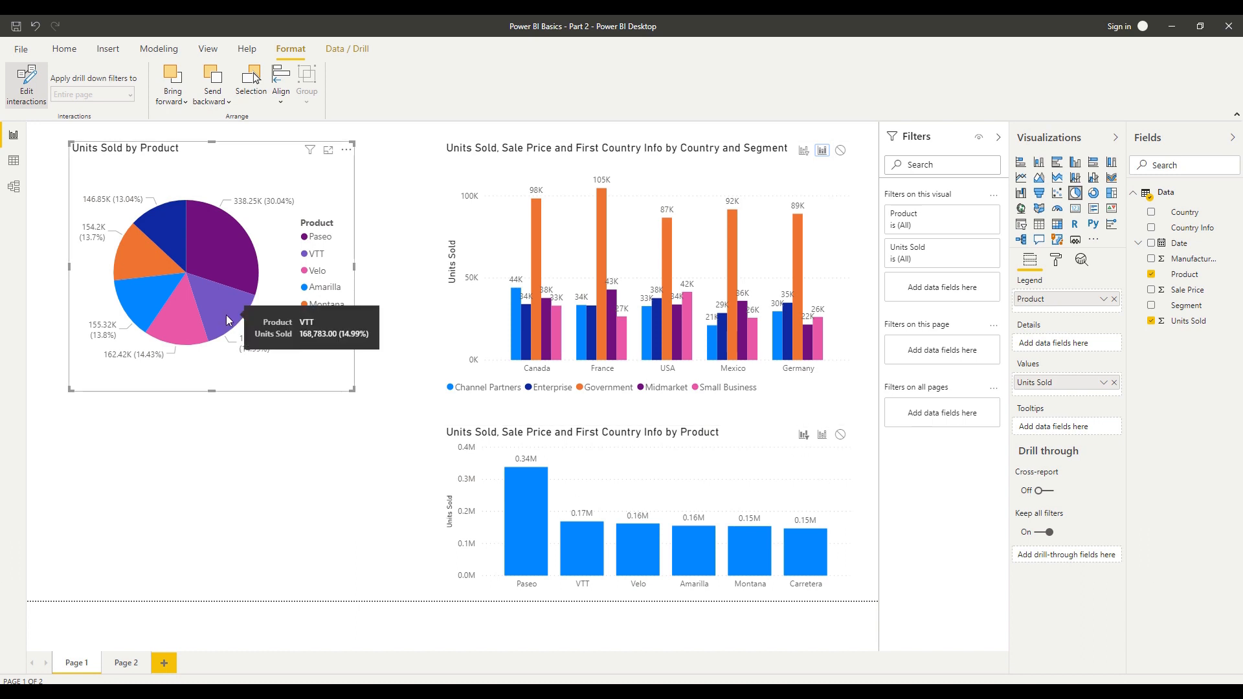
left_click(226, 315)
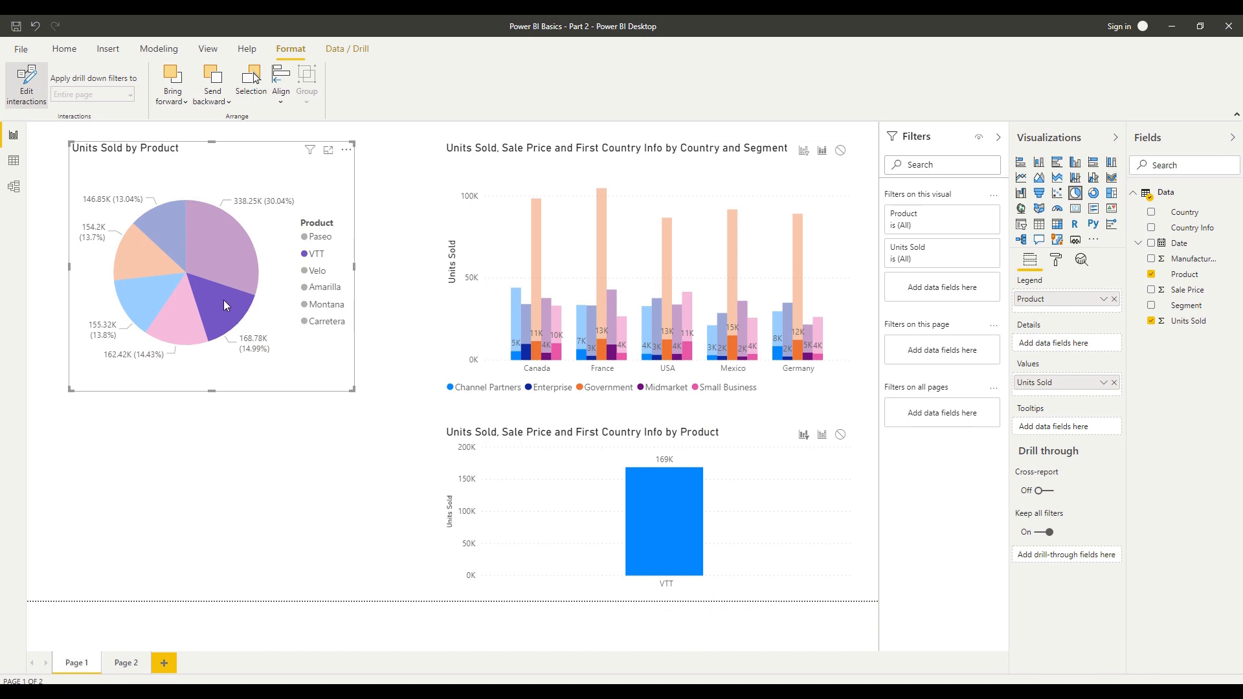
left_click(302, 333)
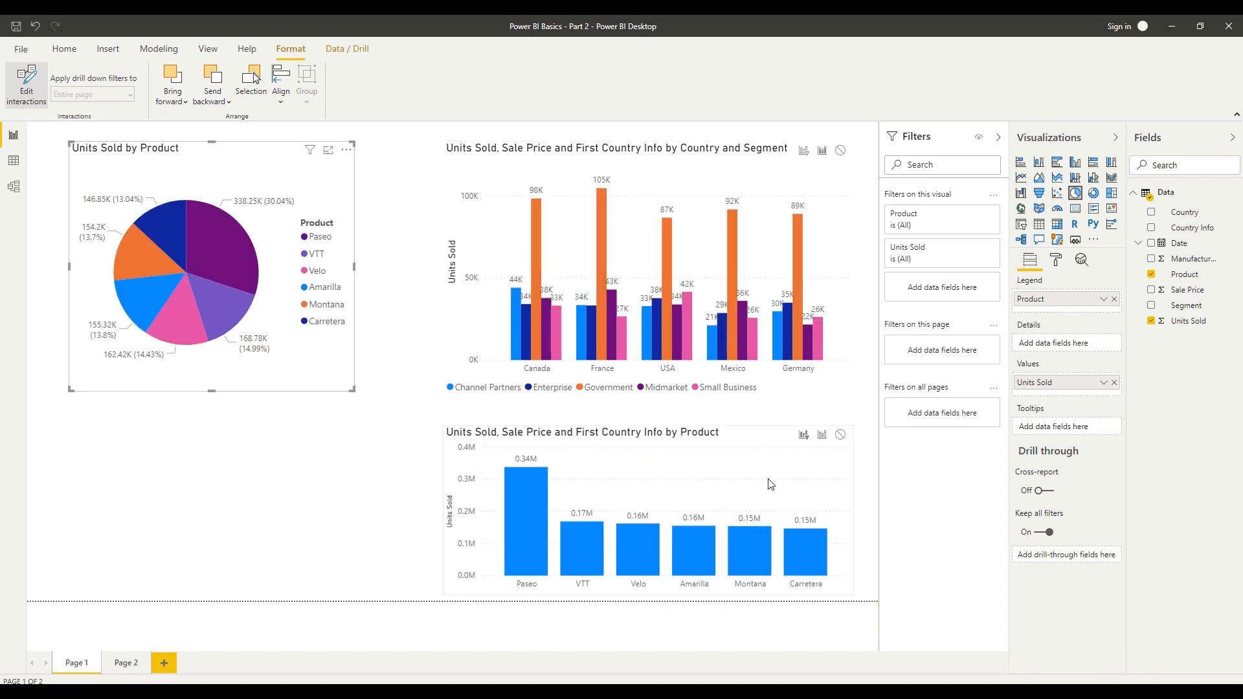
Set the pie chart's effect on the Product column chart to None, test it with the VTT slice, and clear the selection
left_click(841, 436)
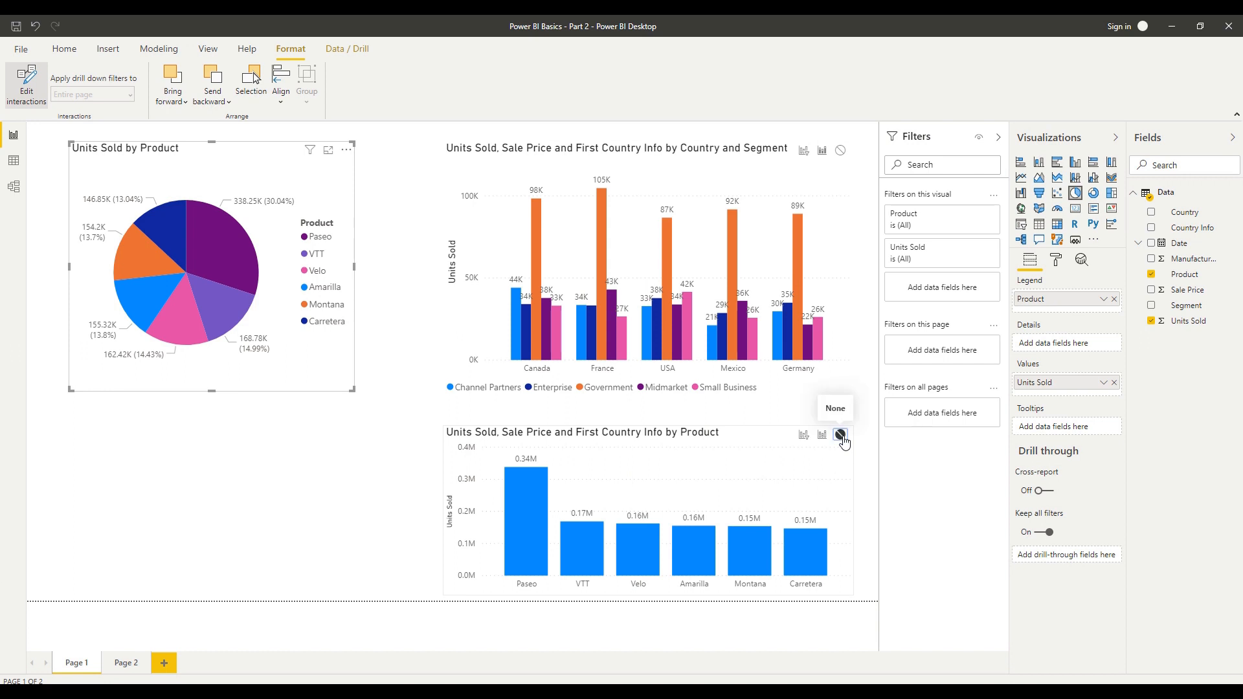
left_click(224, 305)
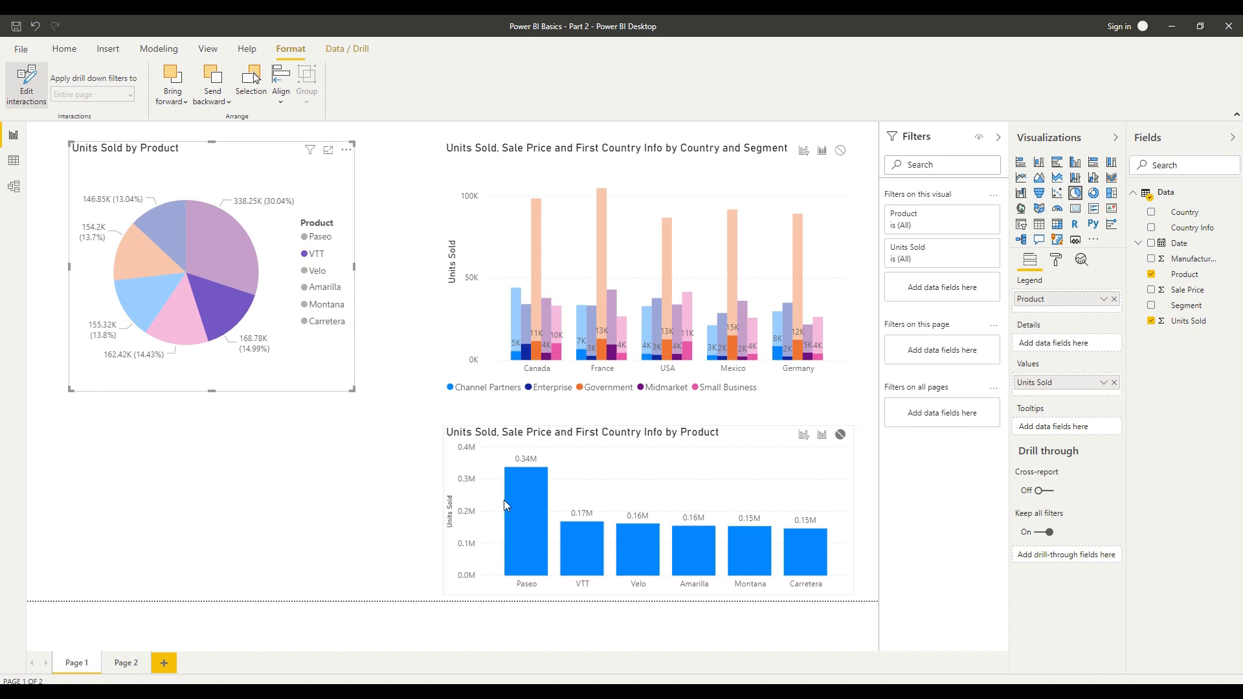
left_click(307, 352)
Move the pie chart down the report page until it sits beside the Product column chart, and deselect it
left_click_drag(307, 353, 301, 434)
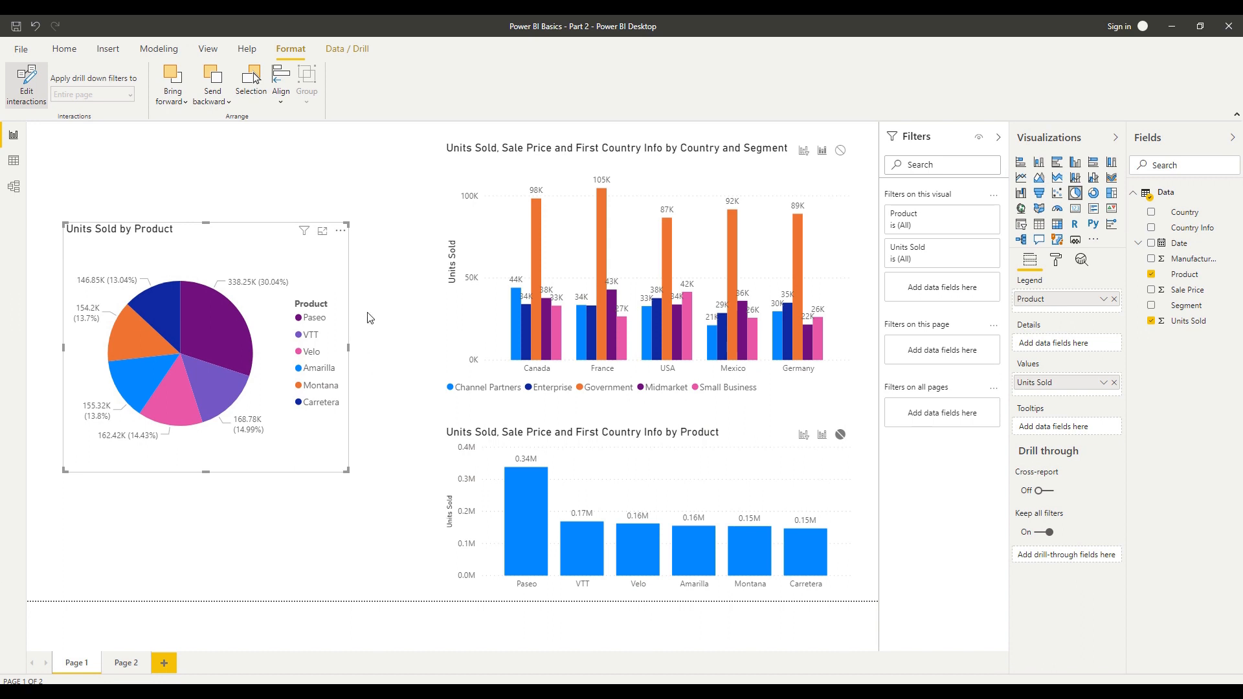
left_click(408, 285)
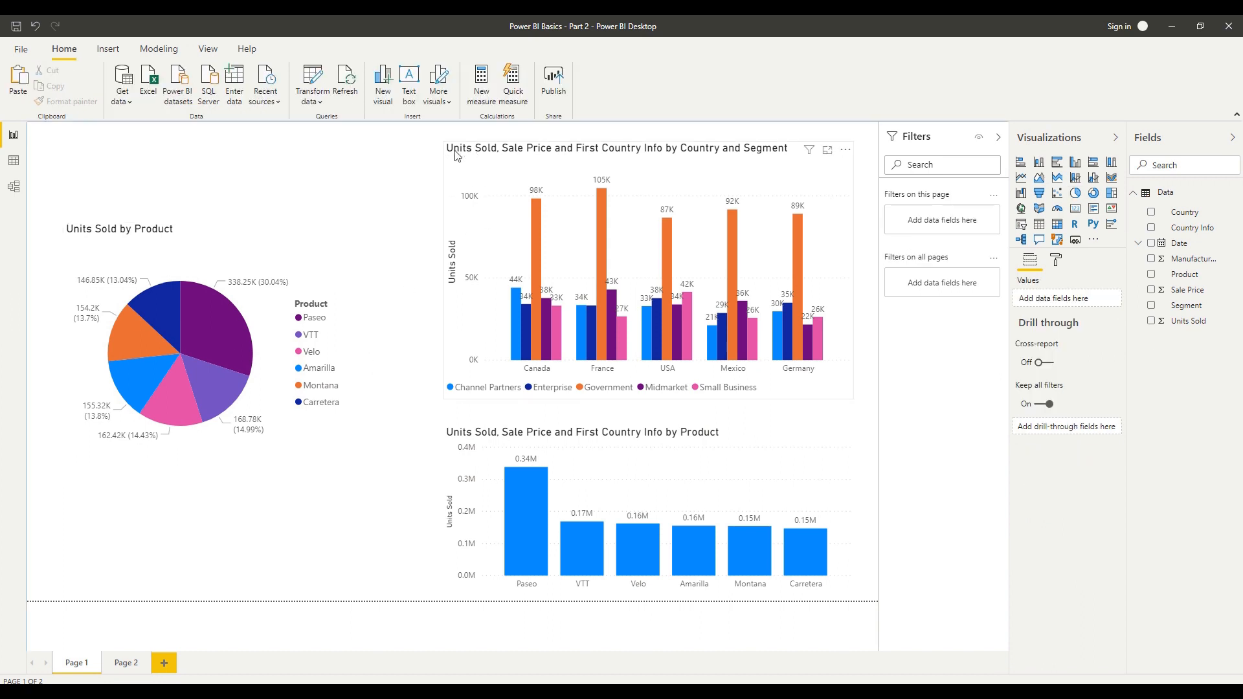
left_click(446, 145)
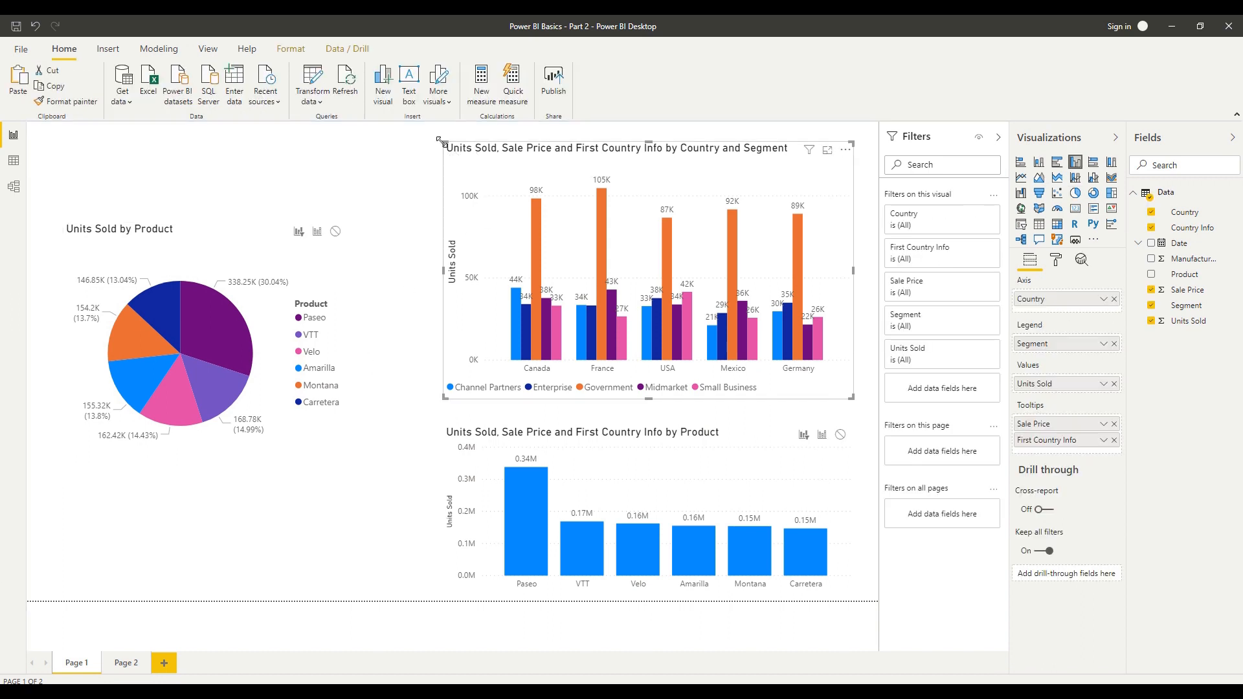
left_click(400, 241)
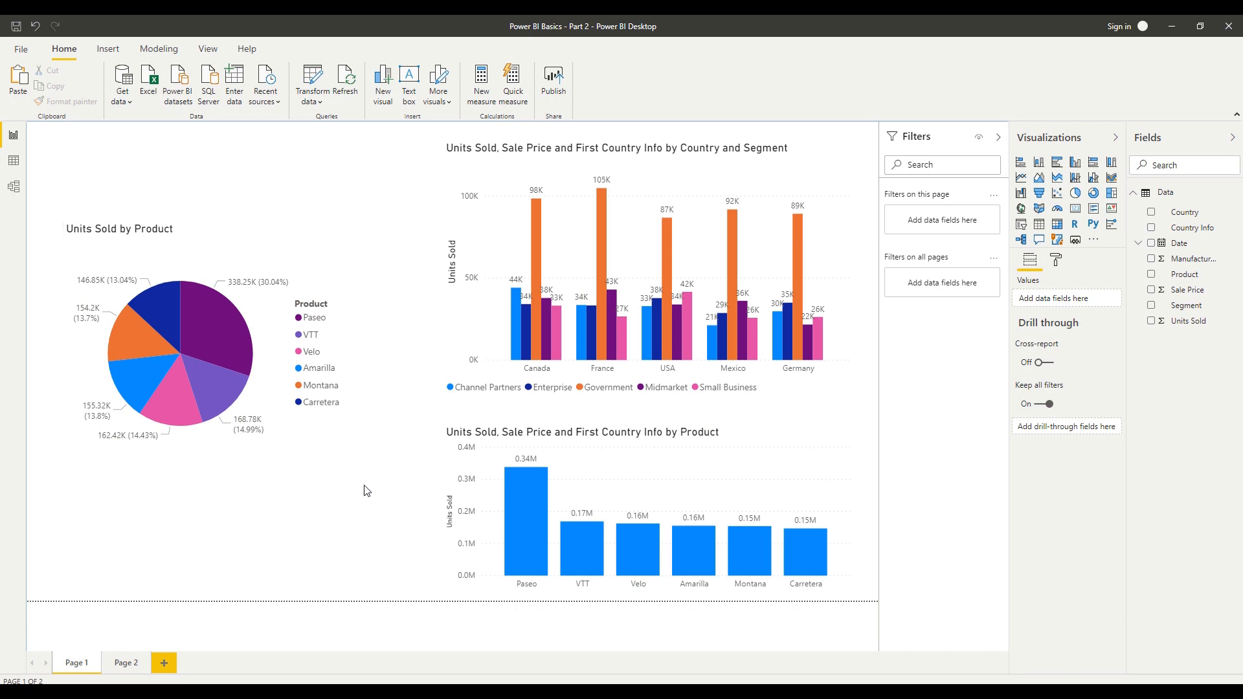
left_click_drag(309, 456, 289, 563)
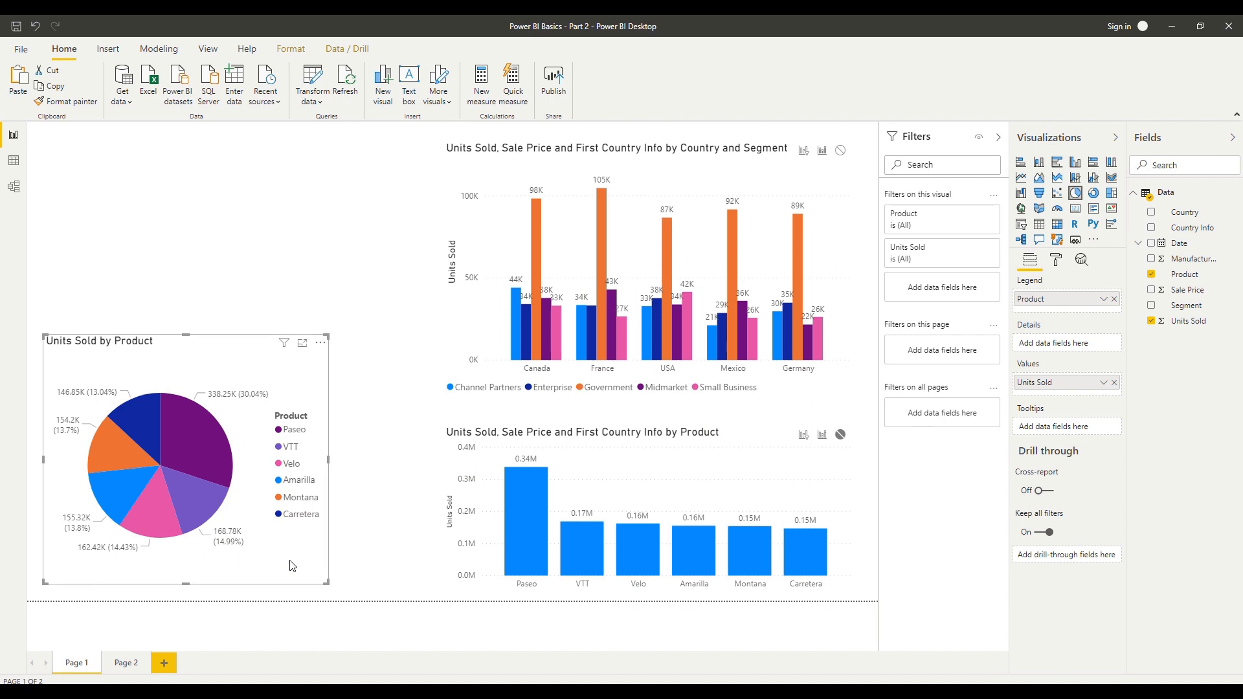
left_click(363, 500)
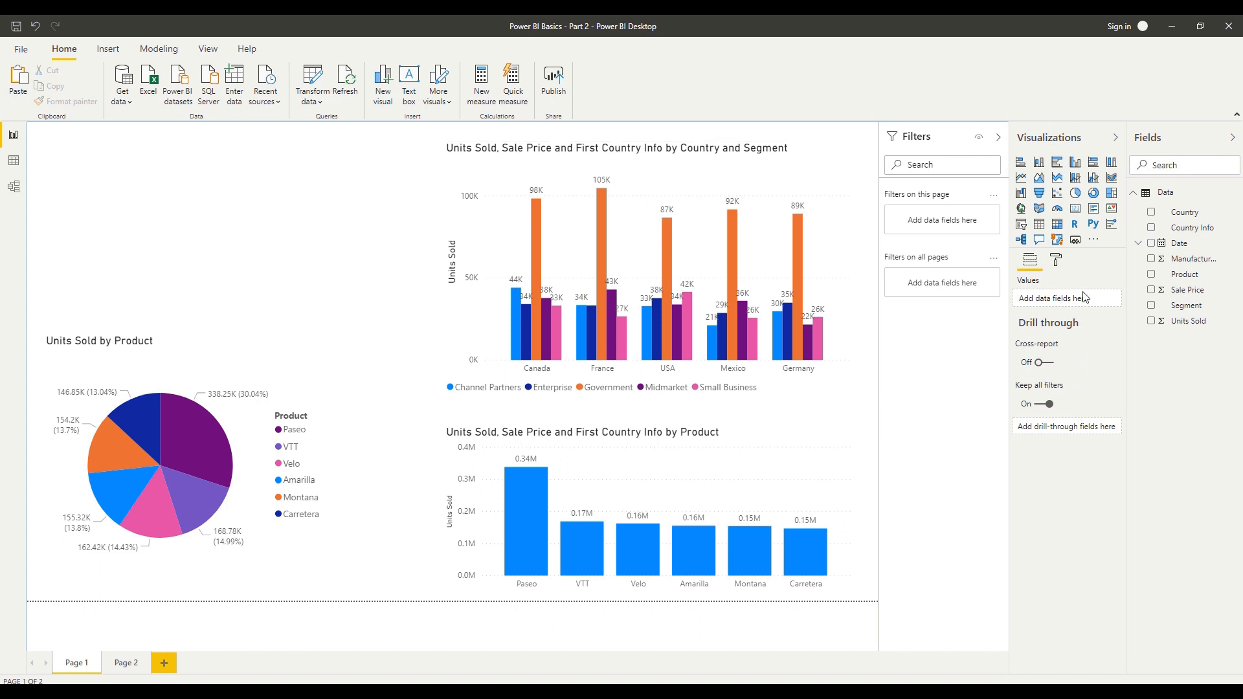
Give the report page a light orange background with 0% transparency
left_click(1058, 262)
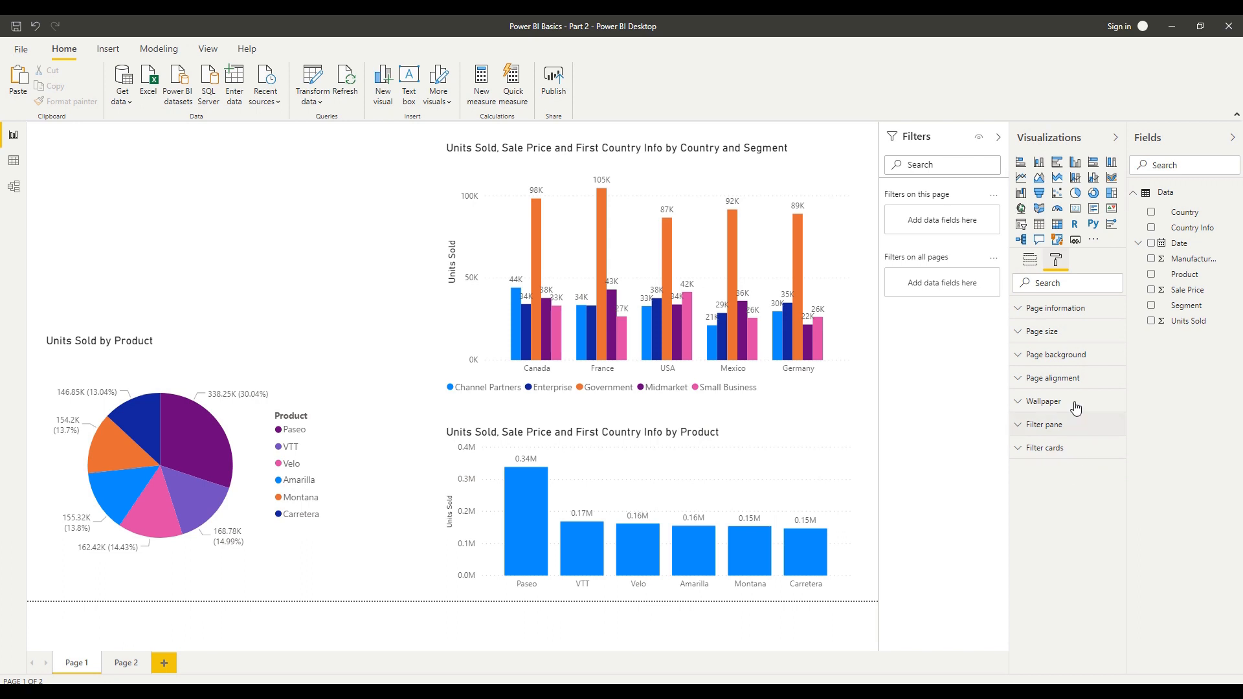
left_click(1057, 355)
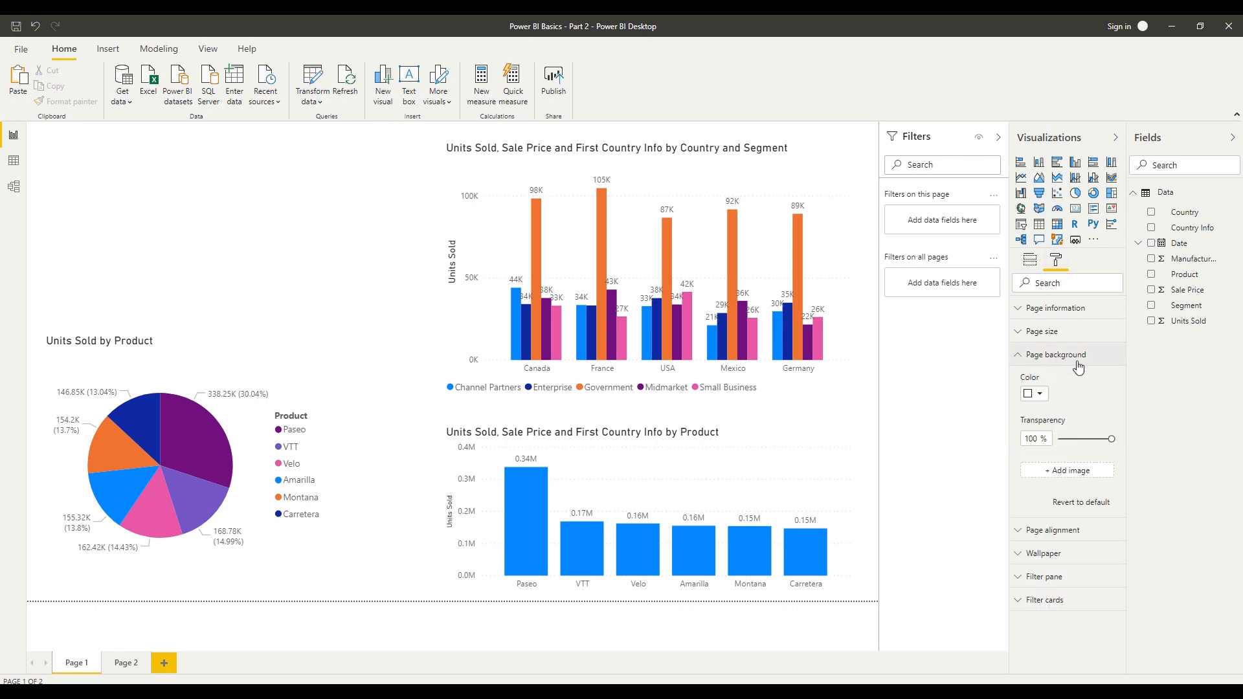
left_click(1039, 396)
left_click_drag(1112, 439, 1056, 441)
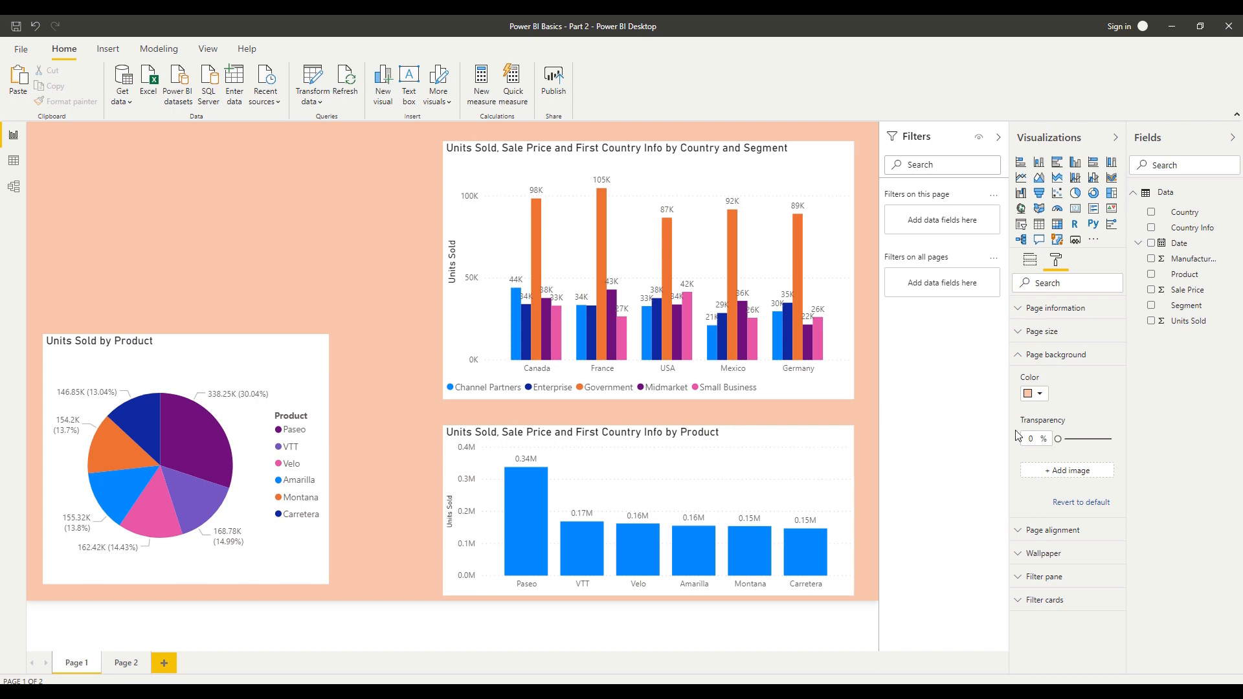
Change the page background color to light gray and fine-tune its transparency
left_click(1036, 395)
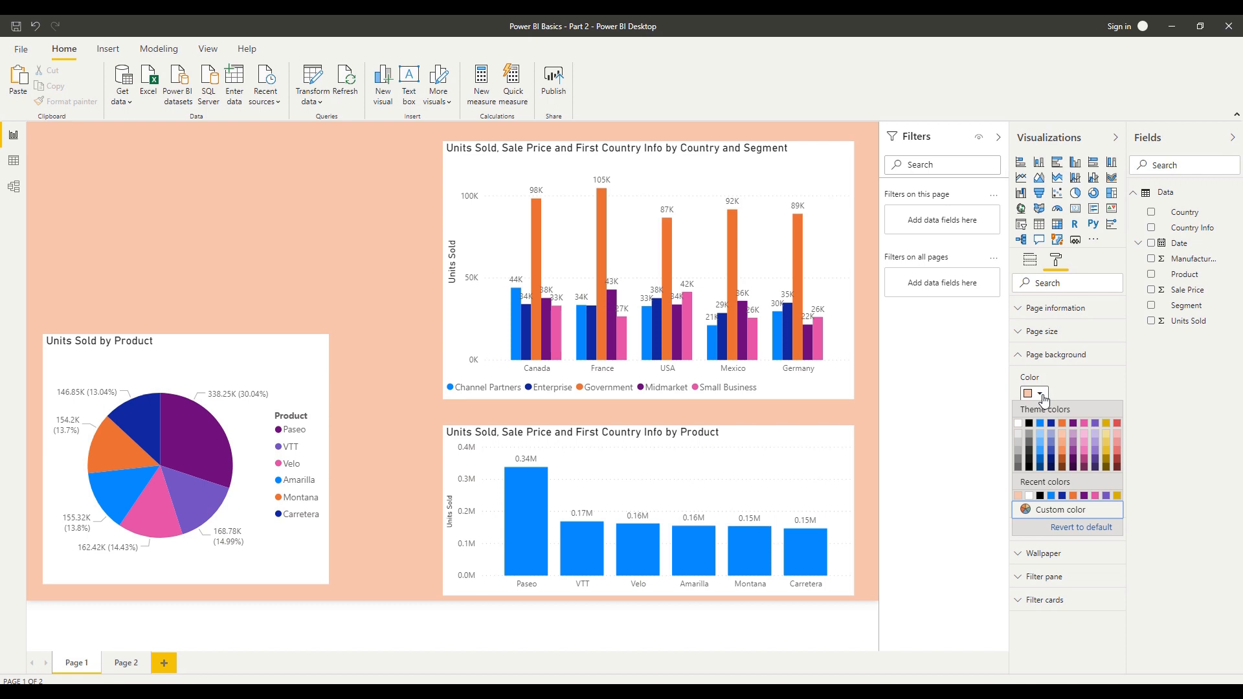
left_click(870, 407)
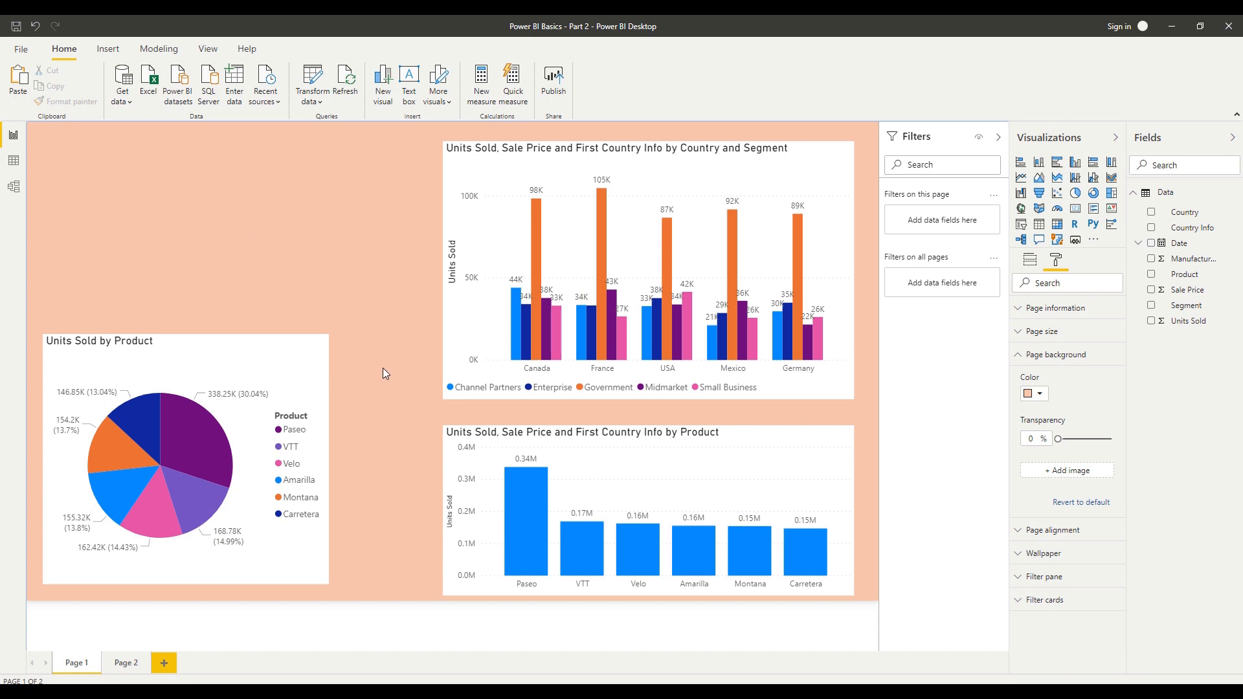
left_click(1037, 394)
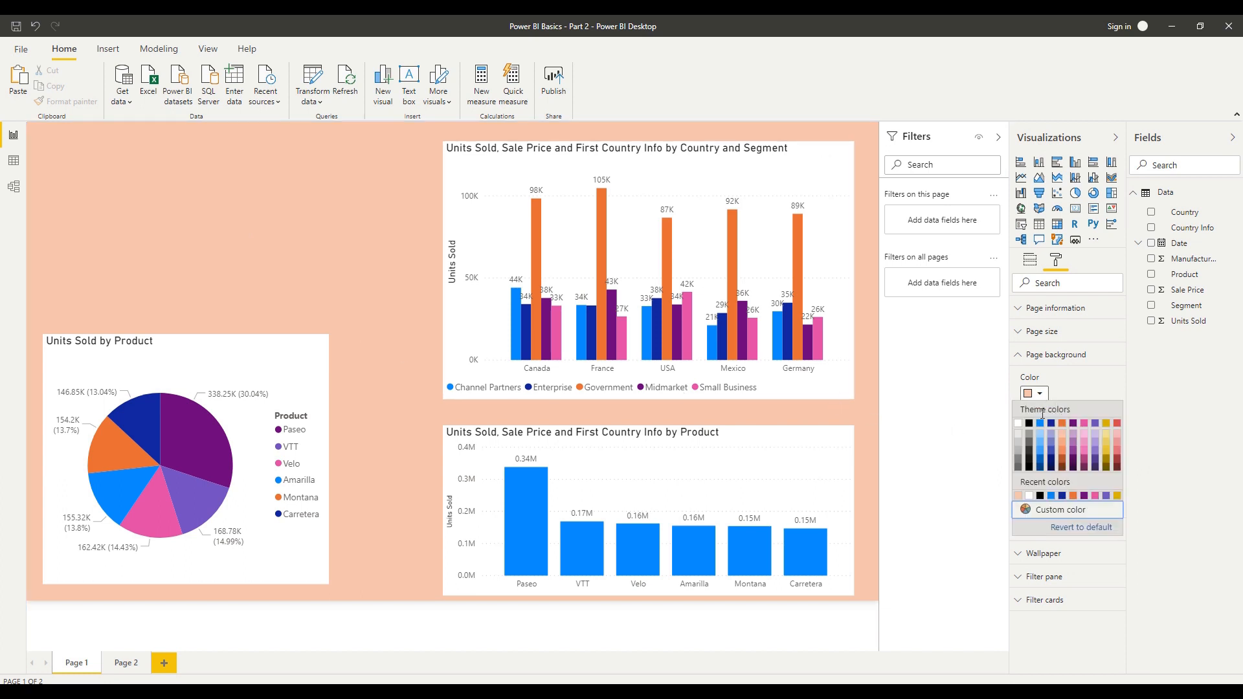
left_click(1019, 437)
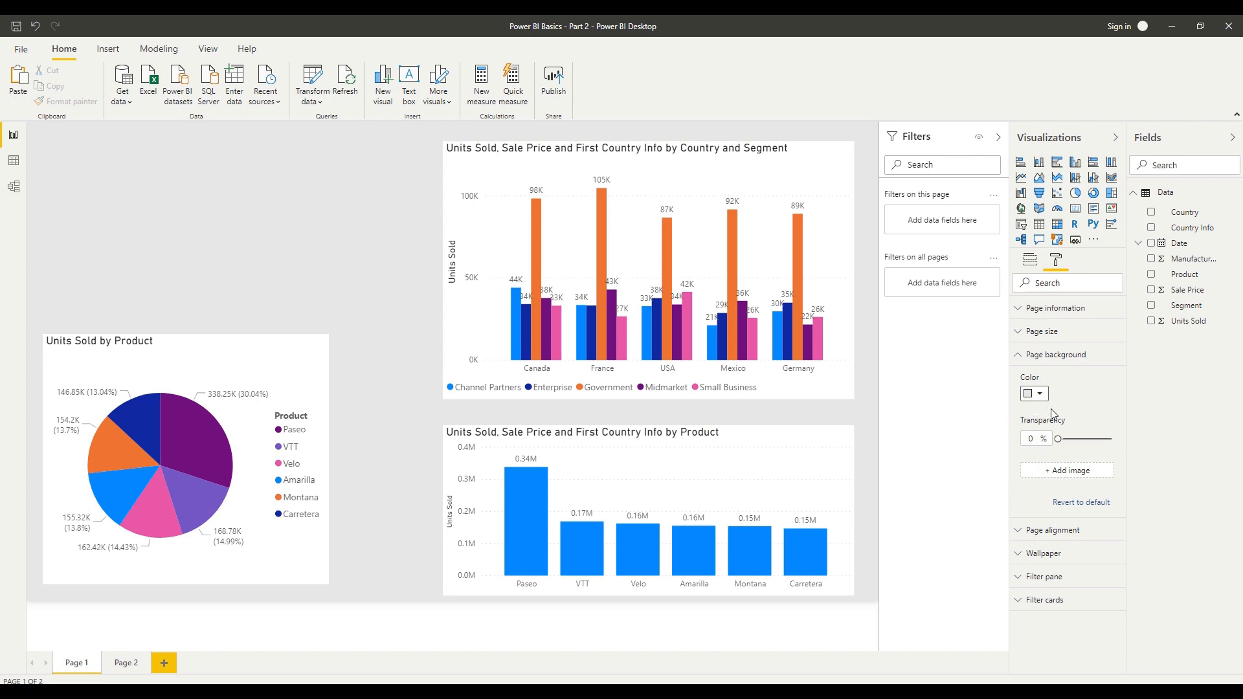
left_click_drag(1059, 439, 1065, 439)
left_click(1021, 362)
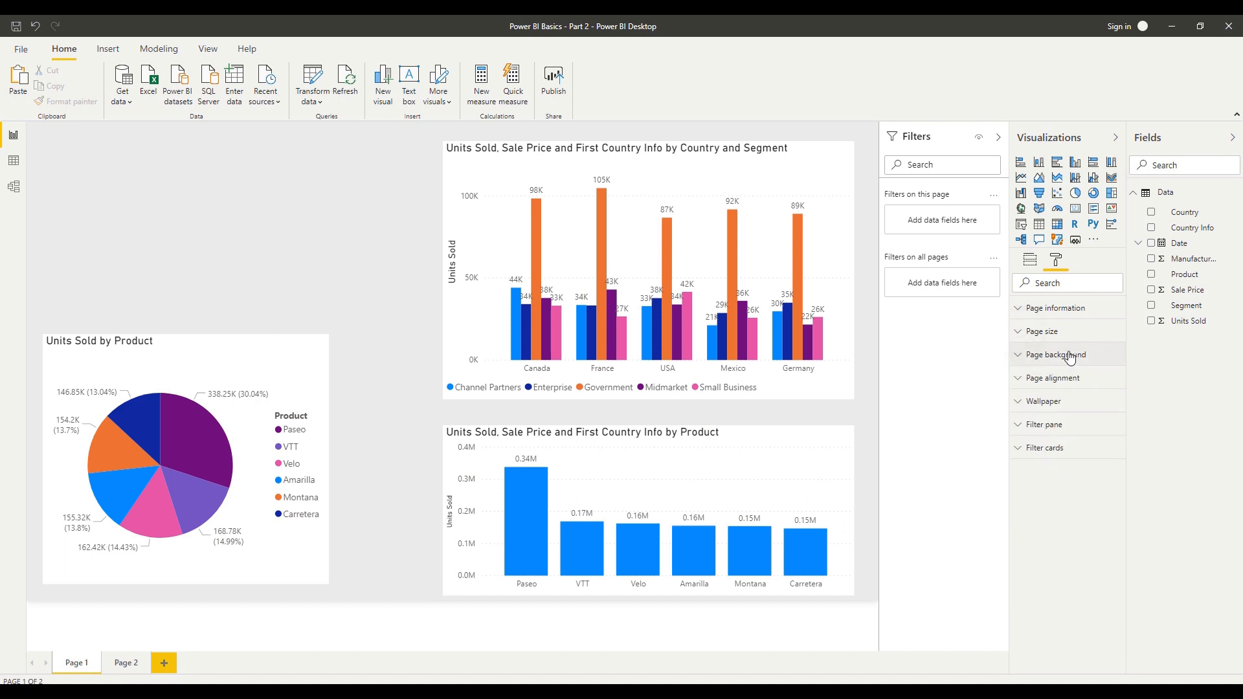
Try the Custom page size type, check the available width unit, and return the page size to 16:9
left_click(1025, 338)
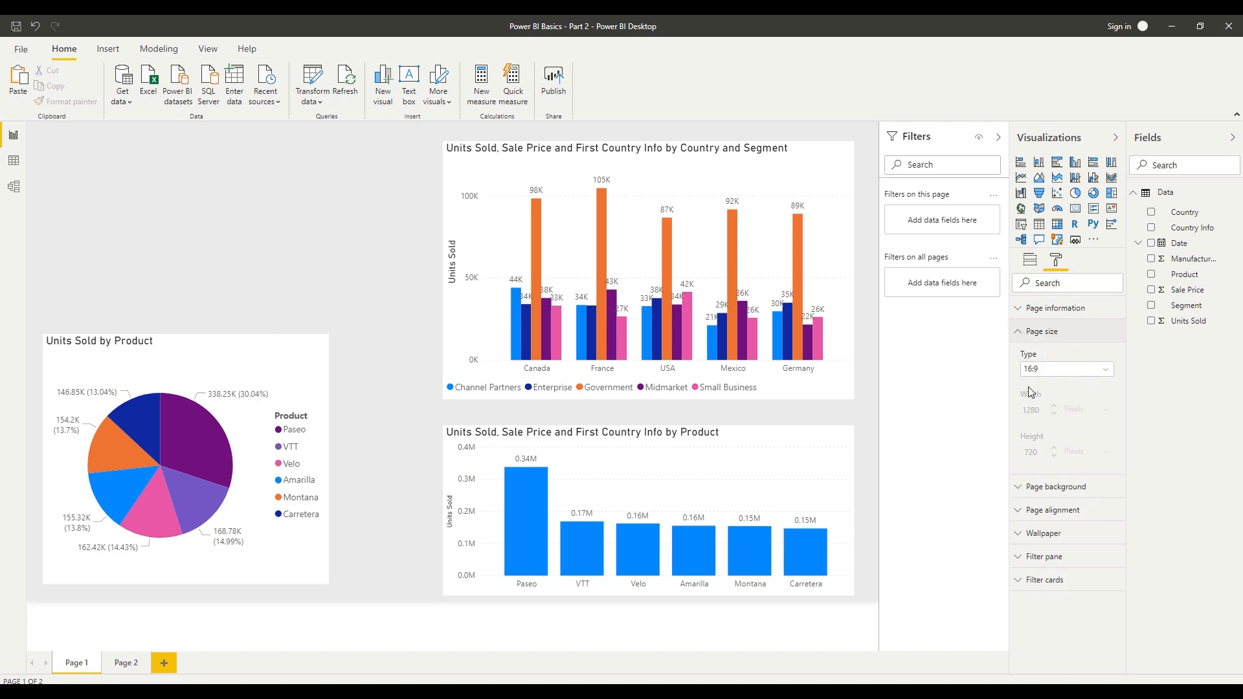
left_click(1109, 376)
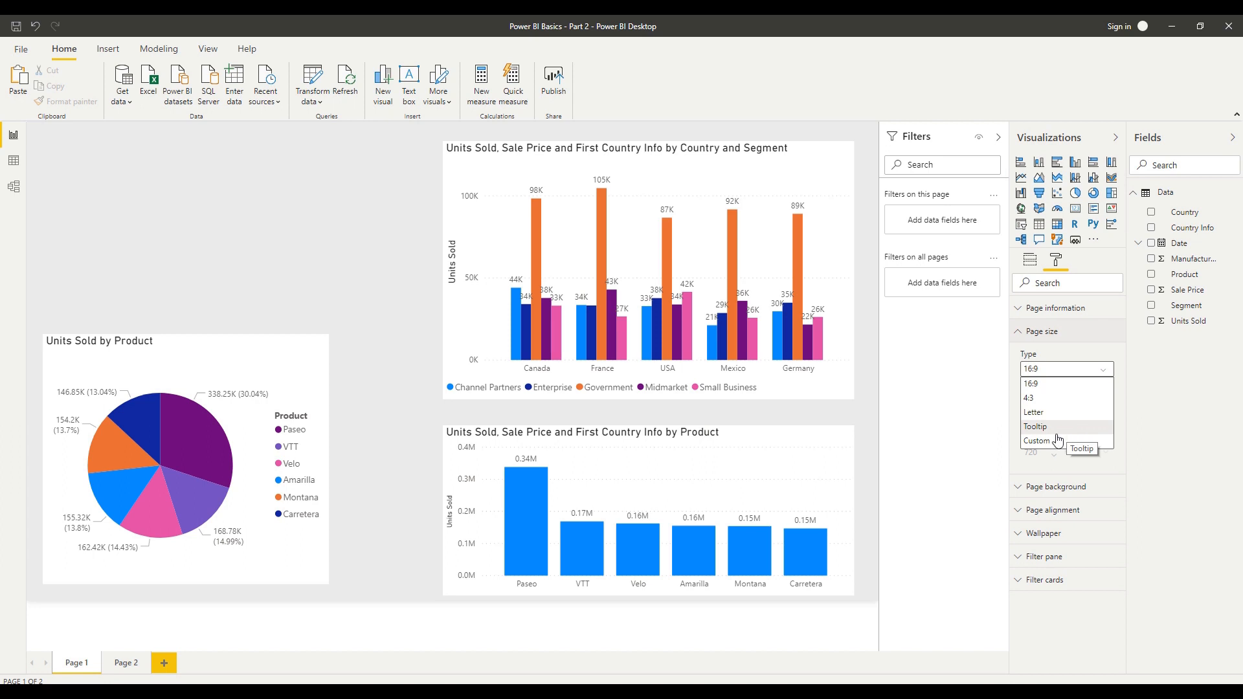
left_click(1052, 442)
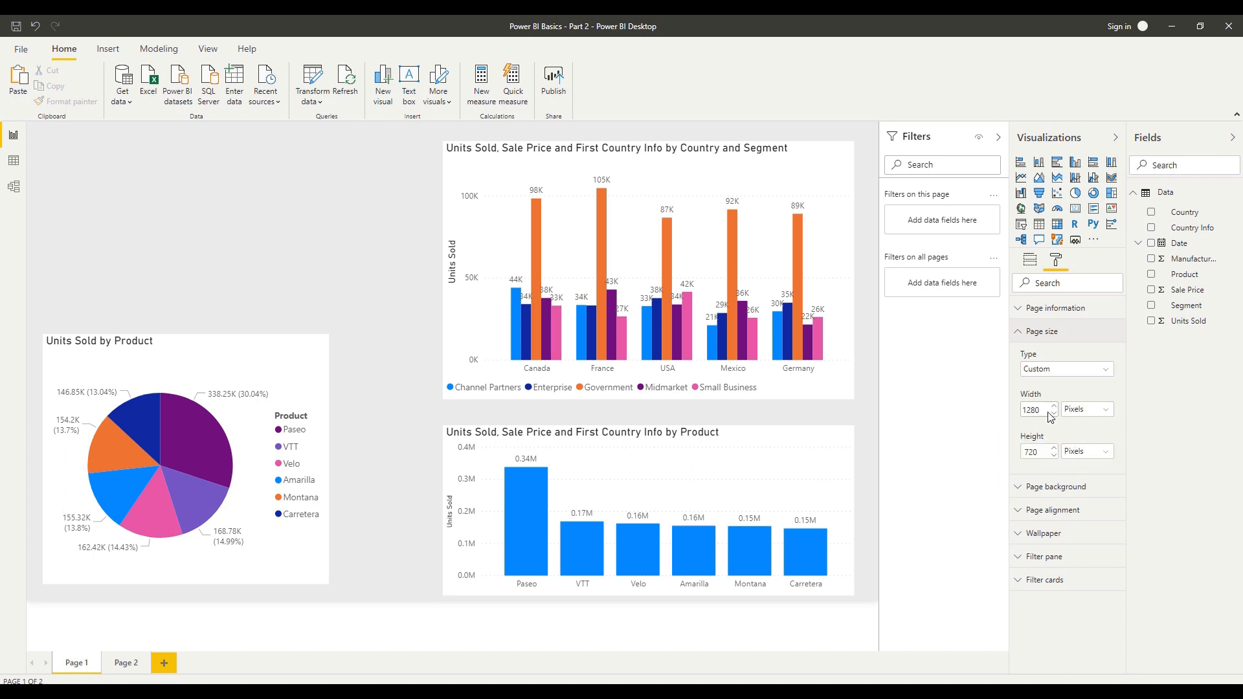
left_click(1088, 410)
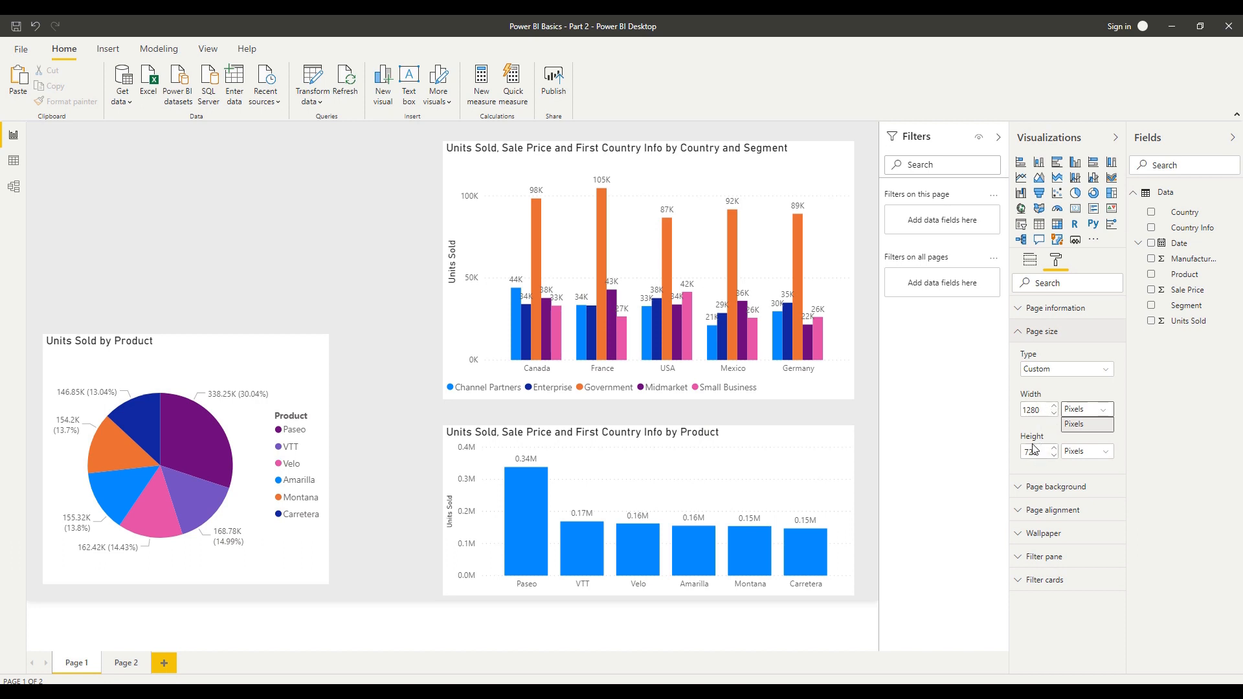
left_click(1060, 393)
left_click(1050, 370)
left_click(1054, 386)
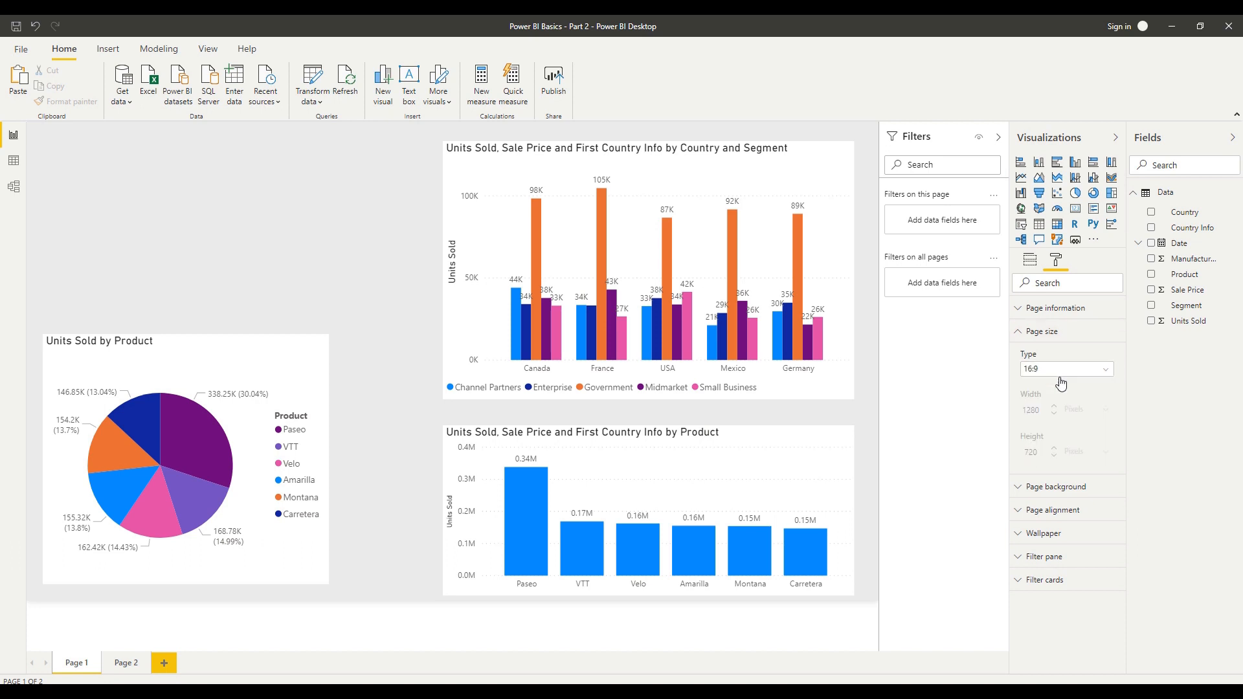
left_click(1021, 336)
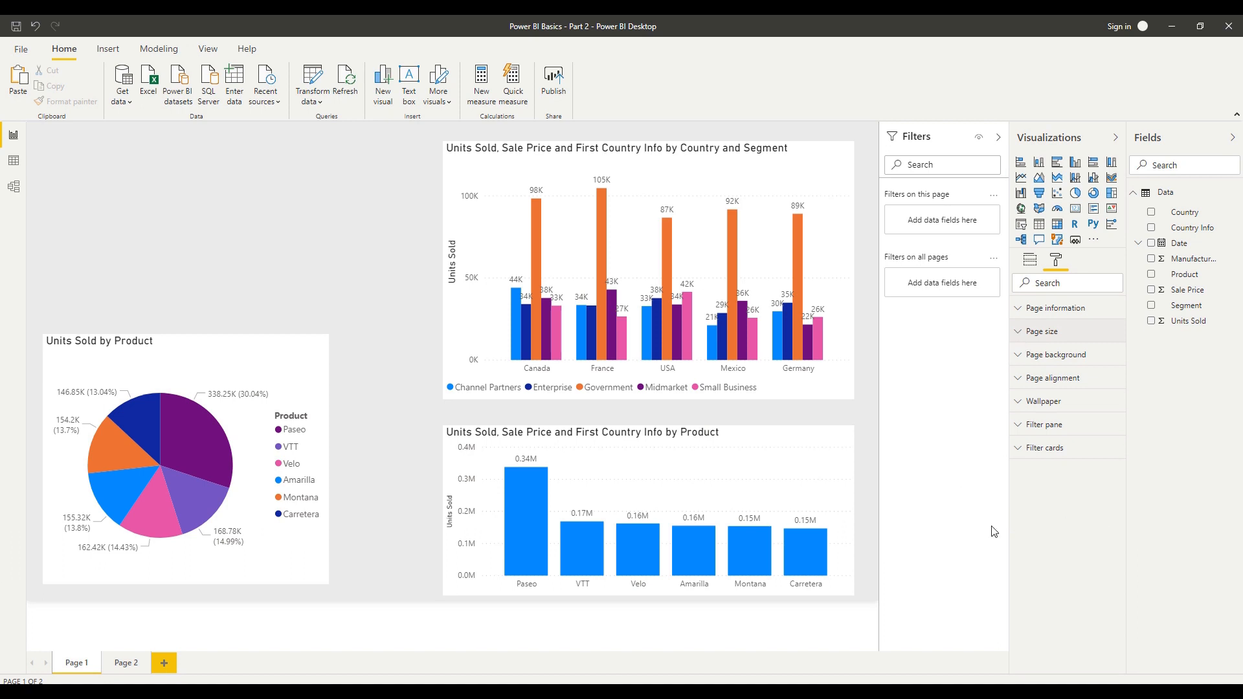
Insert a text box on the report page with the text "Product Sale"
left_click(412, 297)
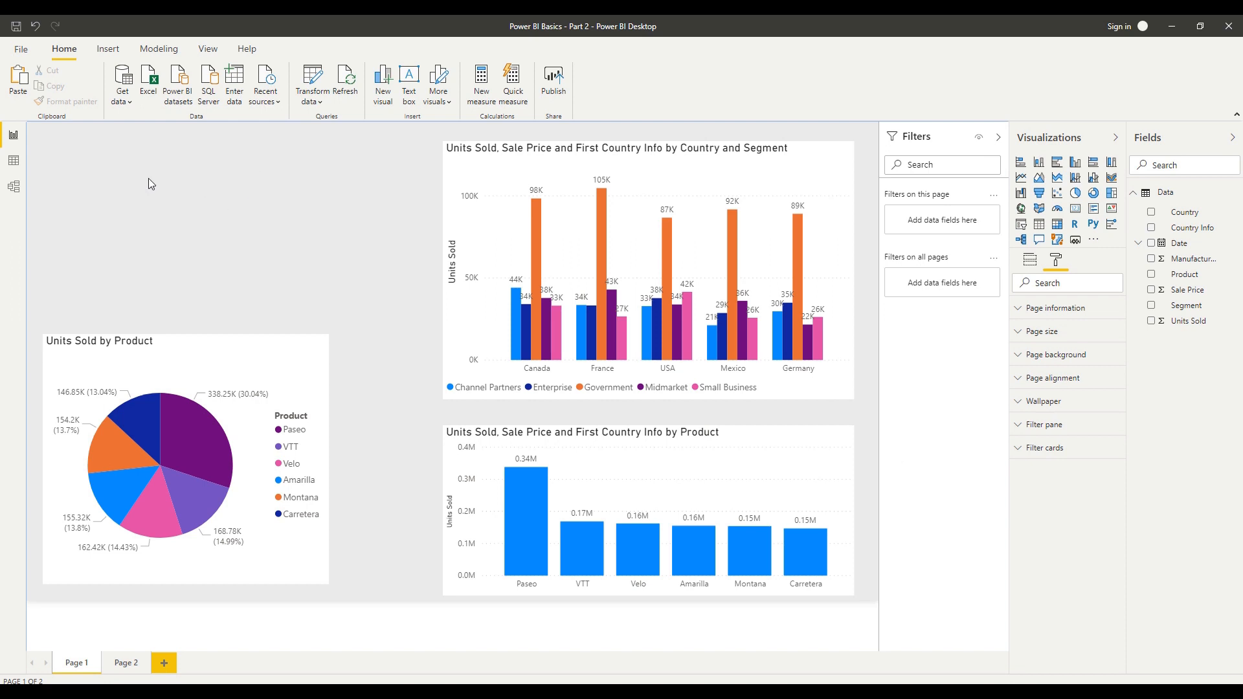
left_click(106, 51)
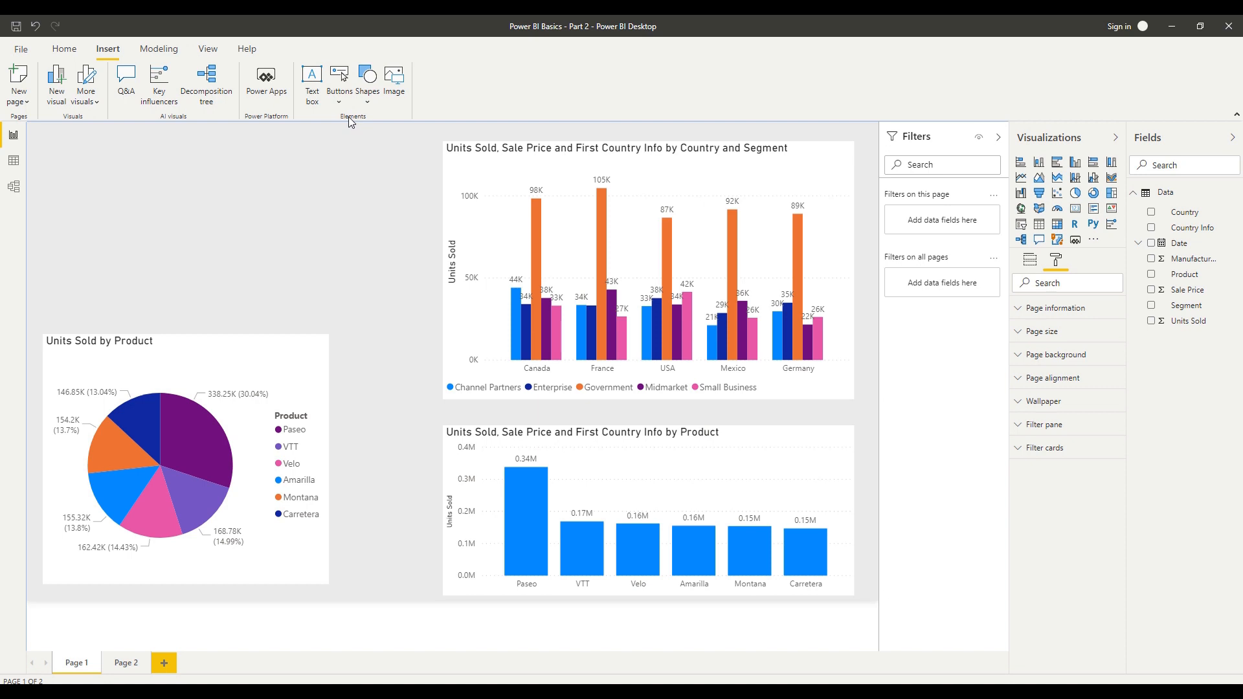
left_click(313, 94)
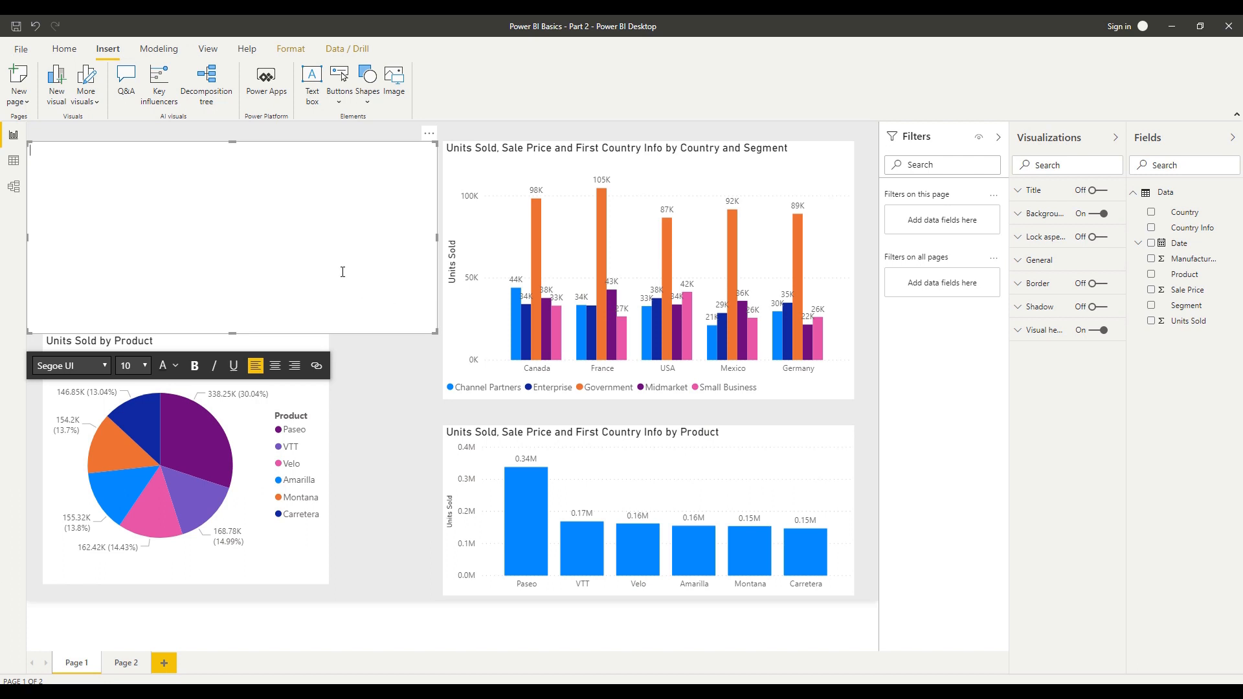
type("Product Sale")
Format the "Product Sale" text in Segoe (Bold), size 24, with the orange theme color
left_click_drag(125, 192, 33, 160)
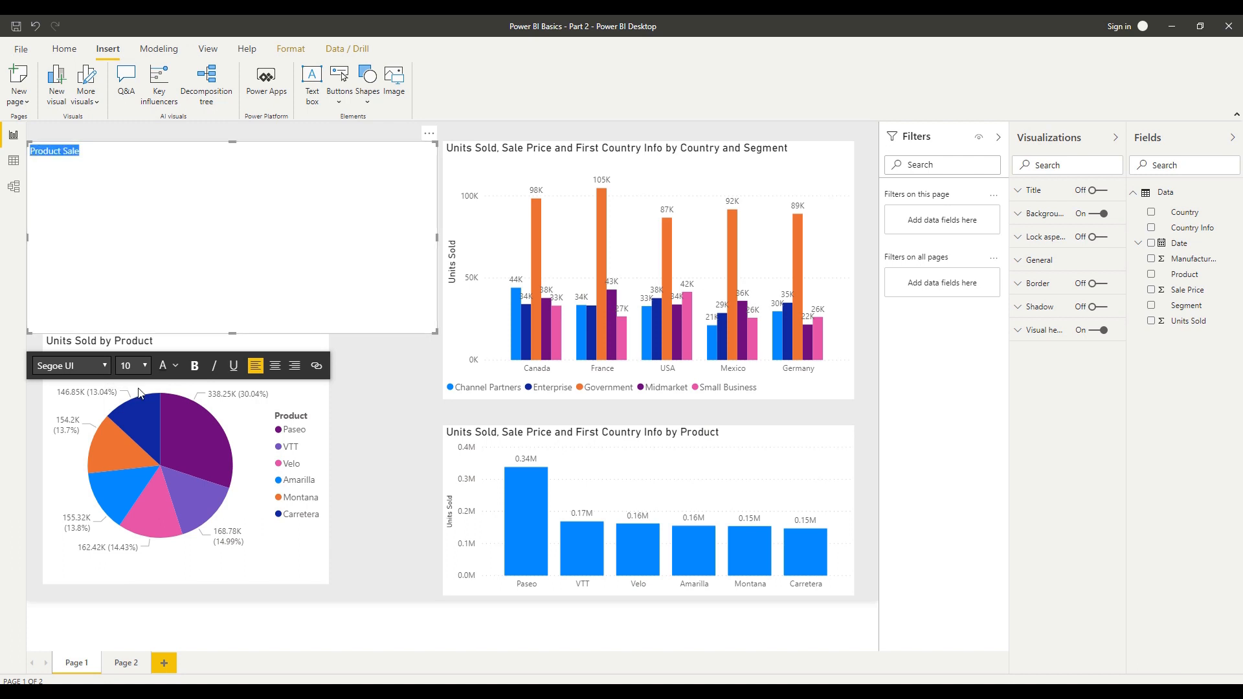
left_click(102, 366)
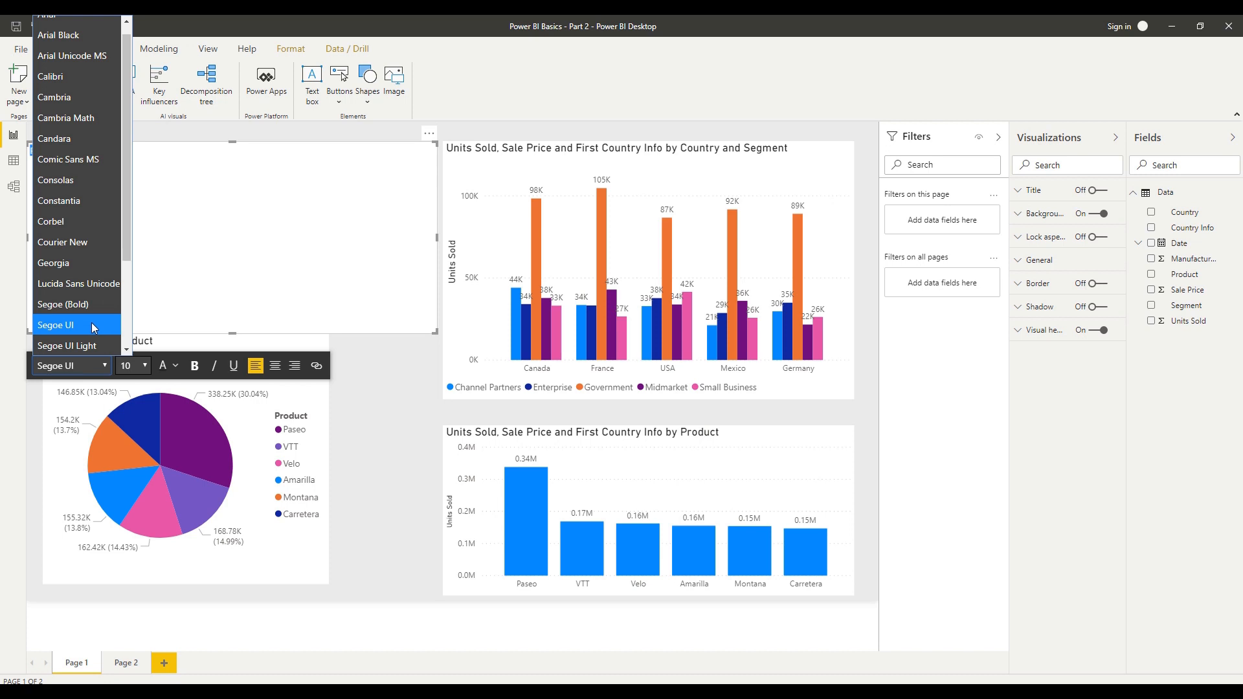
left_click(87, 305)
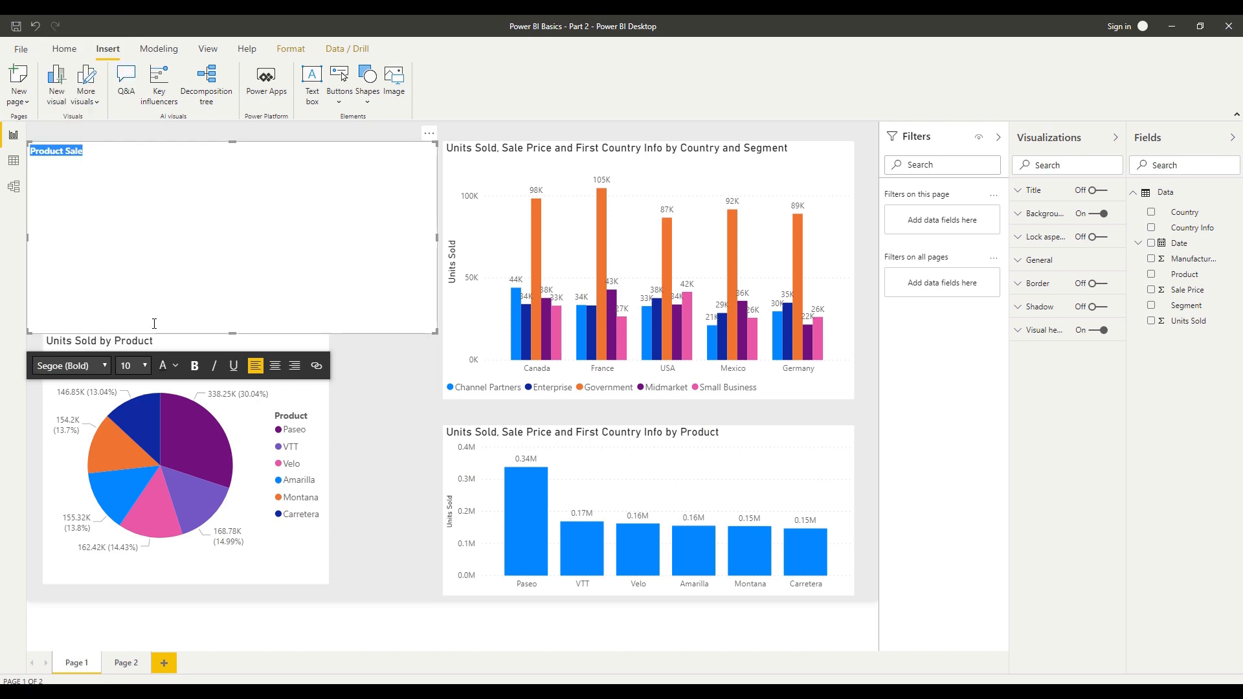
left_click(145, 366)
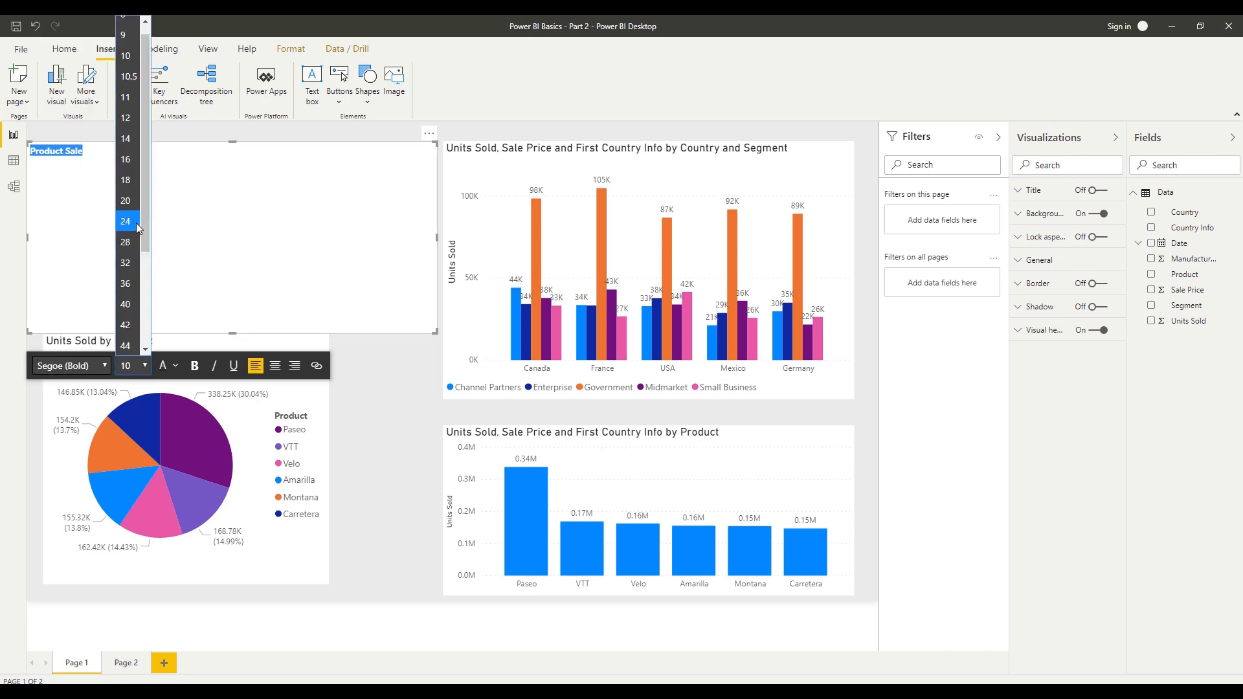
left_click(135, 221)
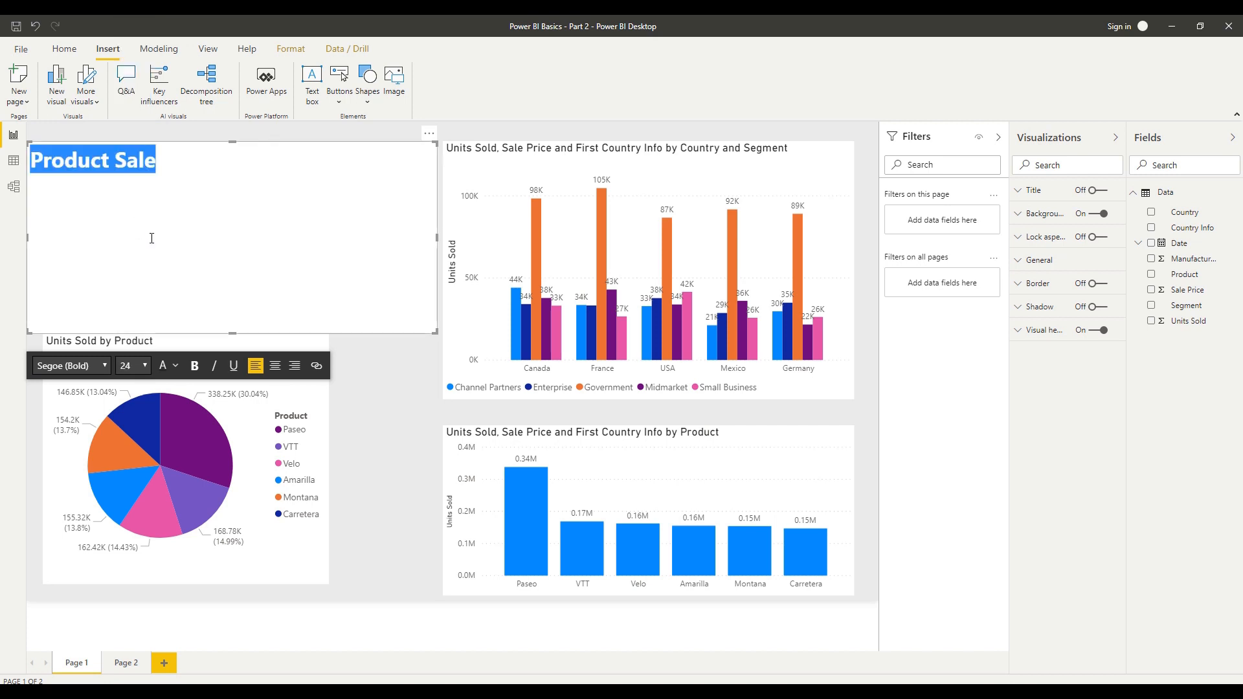
left_click(175, 372)
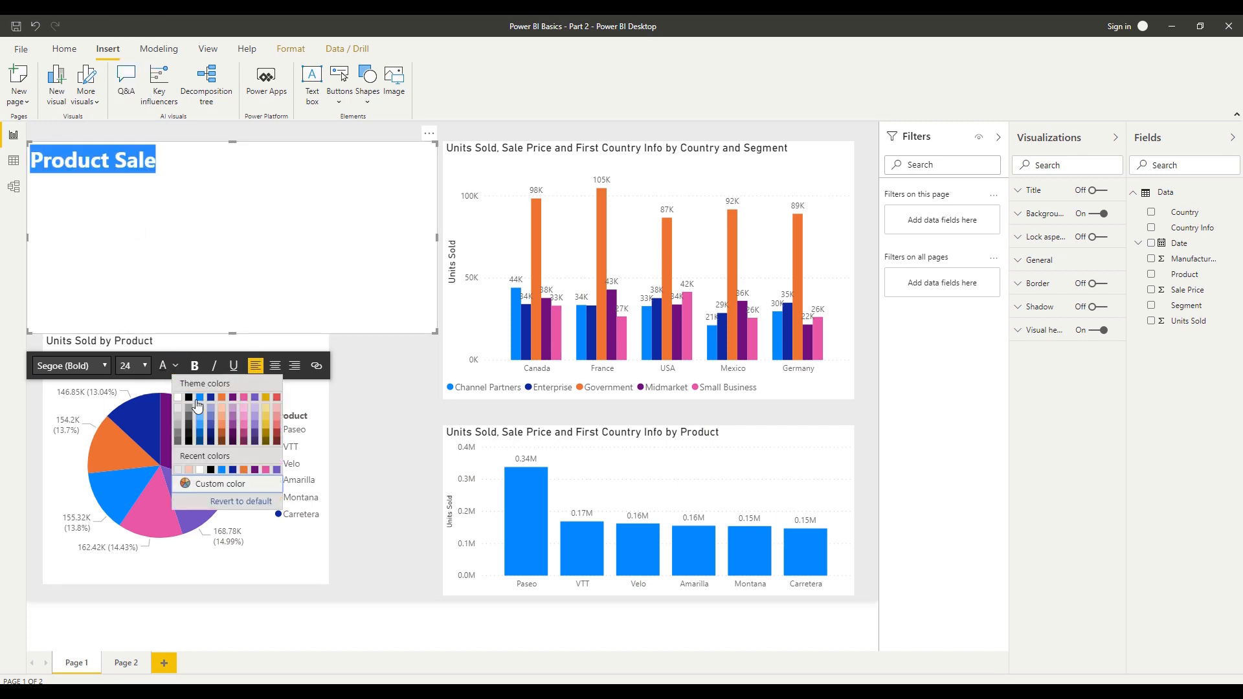
left_click(221, 398)
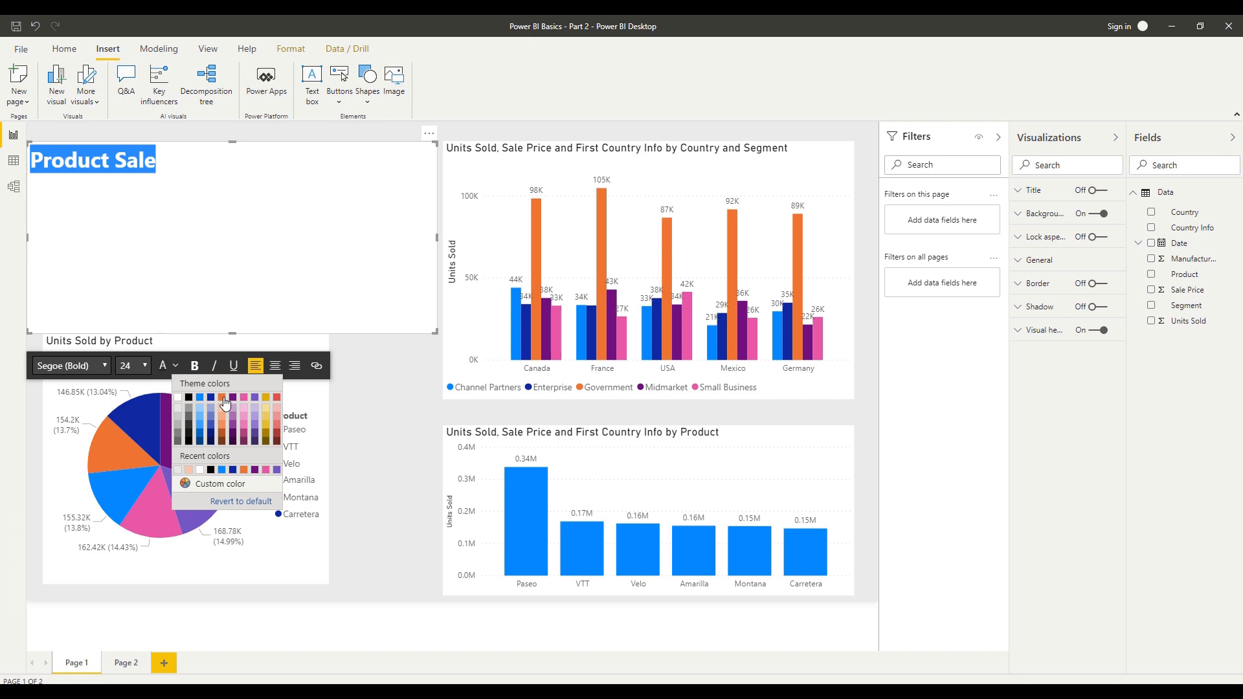
left_click(216, 277)
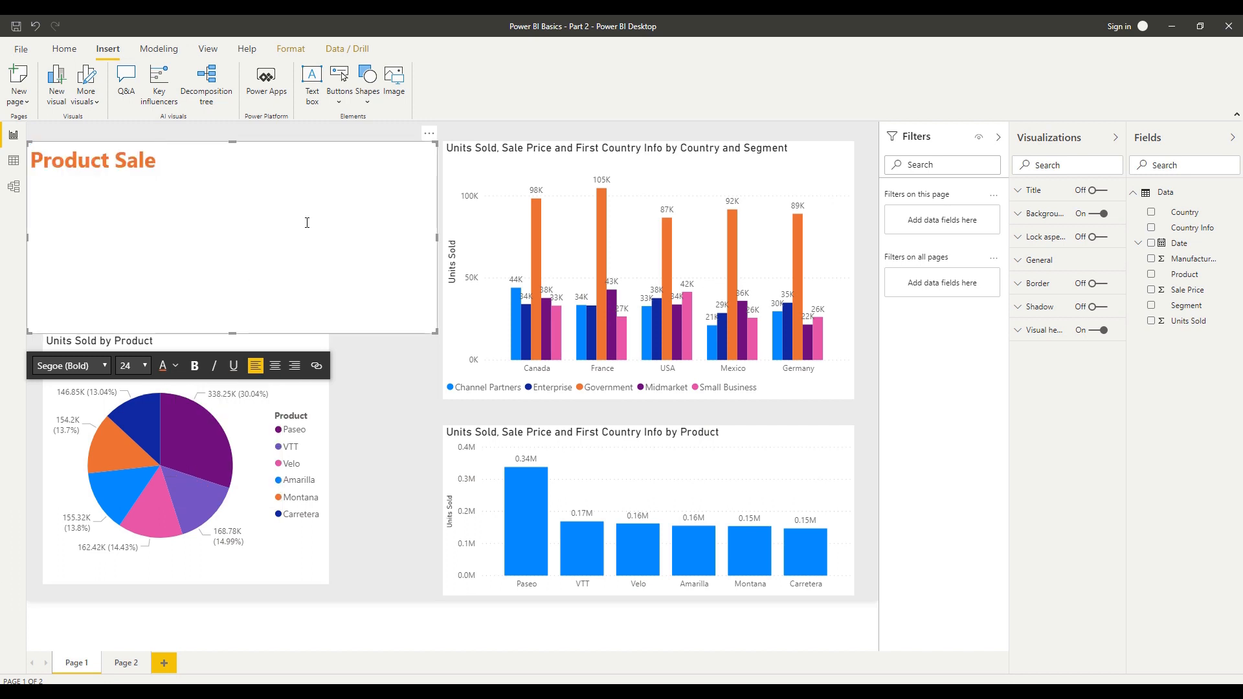
Turn off the text box's background and shrink the box to a narrow title strip around its text
left_click(1039, 216)
mouse_move(1058, 298)
left_mouse_down()
mouse_move(1156, 300)
mouse_move(1057, 299)
left_mouse_up()
left_click(1093, 216)
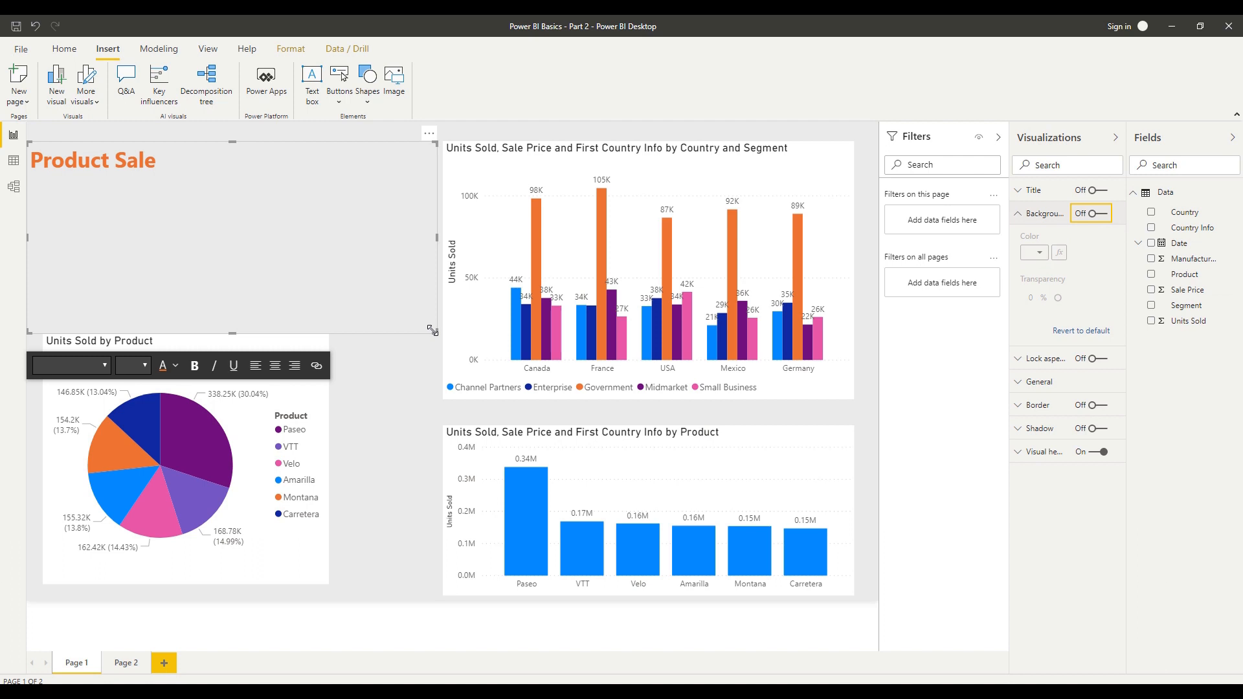
left_click_drag(433, 331, 325, 177)
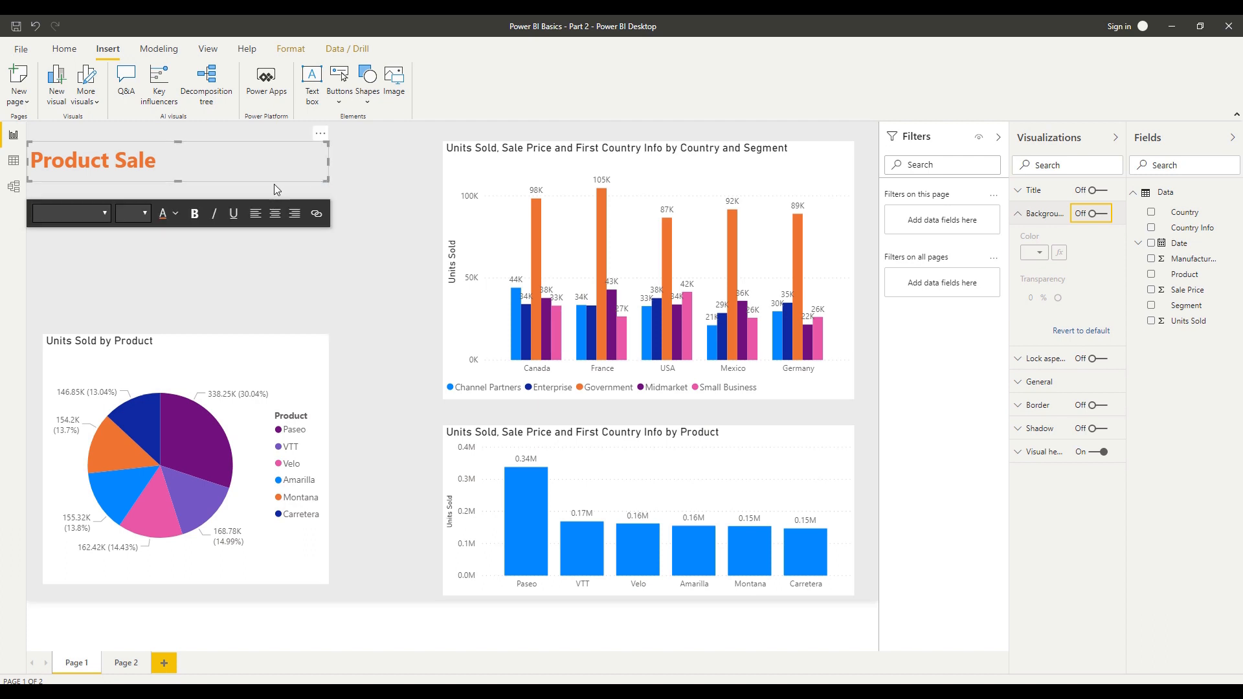
Move the title text box up near the page's top edge and change its text to "Product Sales"
left_click_drag(244, 145, 254, 130)
left_click(254, 131)
type("s")
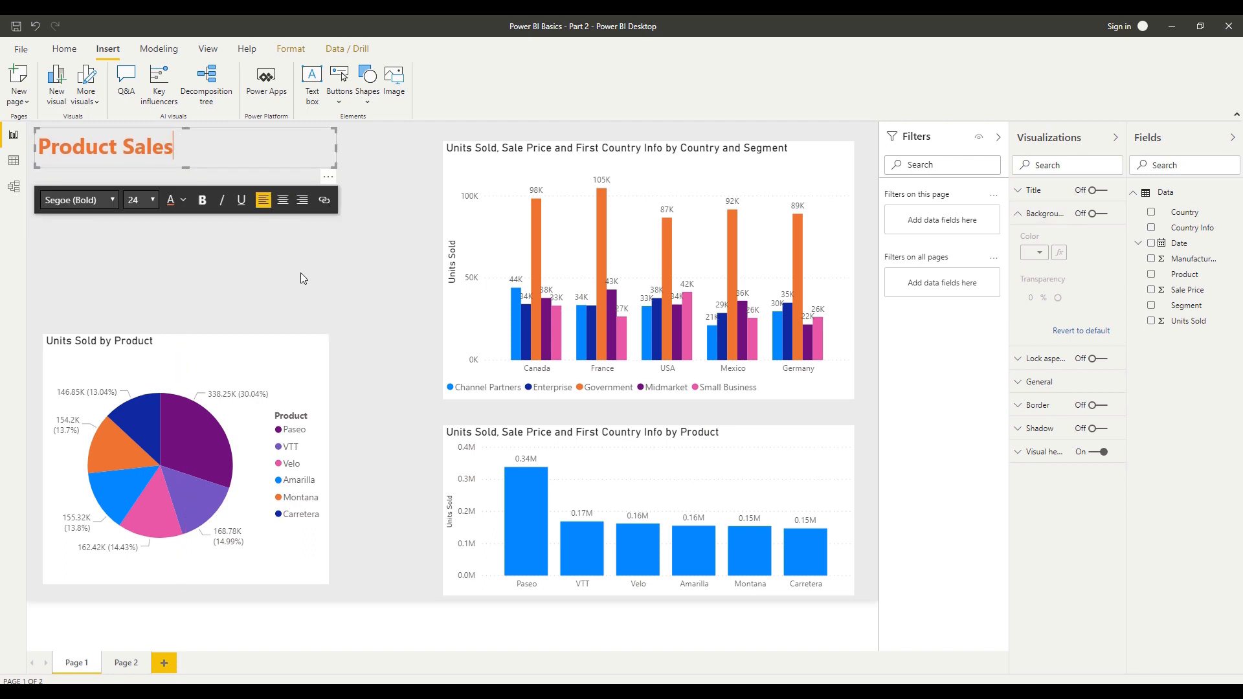
left_click(300, 174)
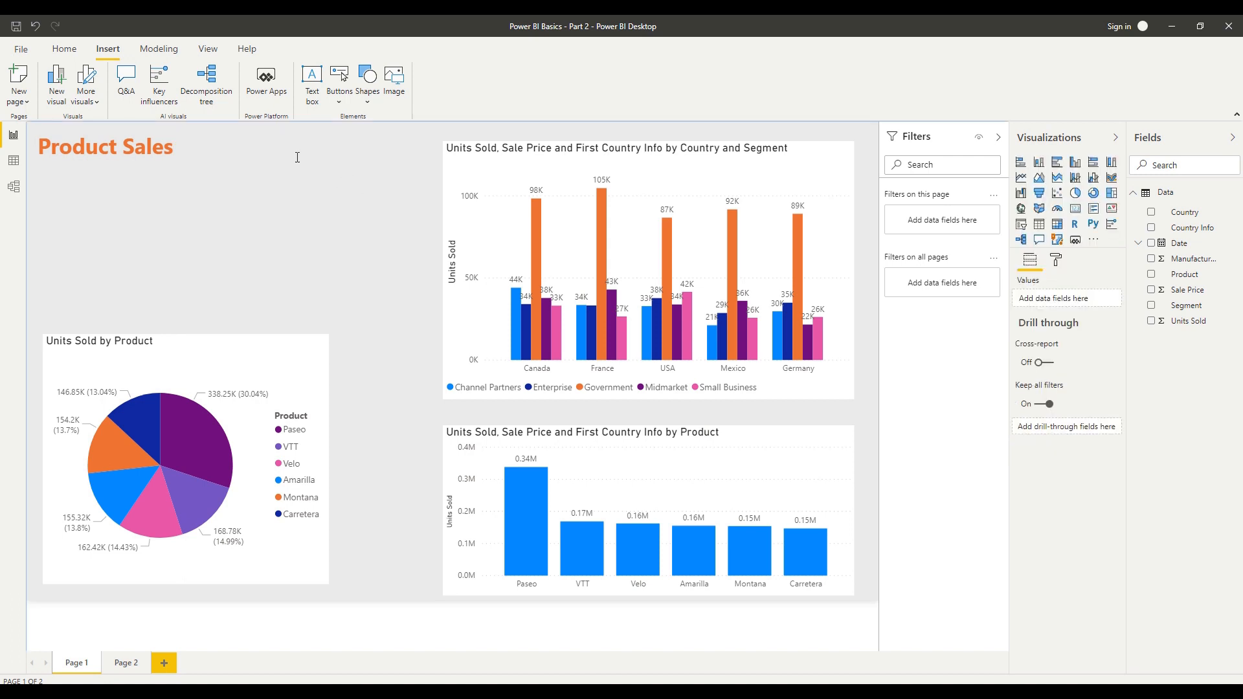
Turn off the visual header of the "Product Sales" text box
left_click(248, 133)
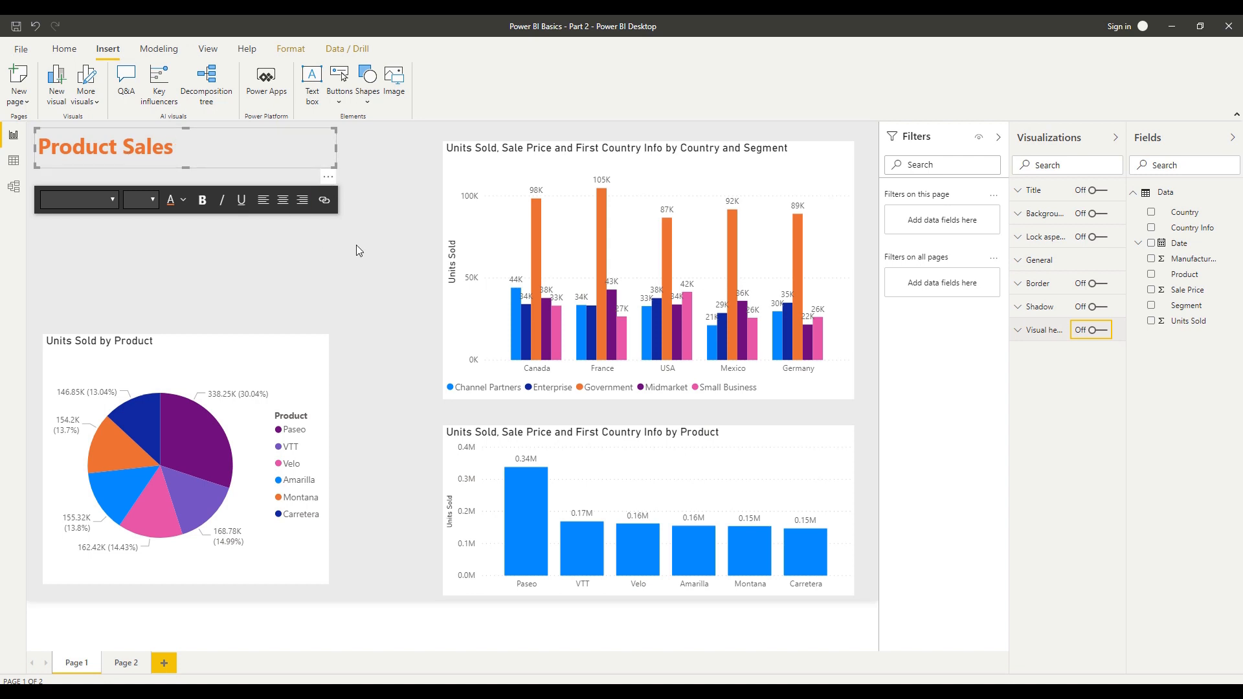
left_click(355, 271)
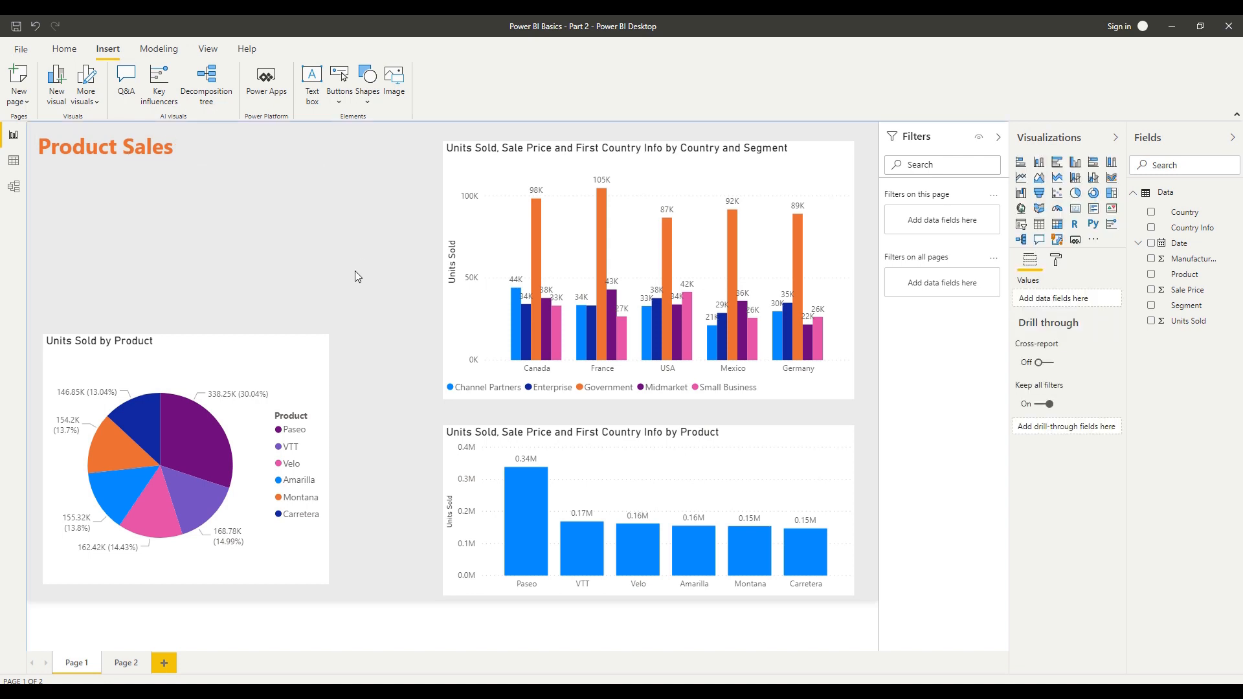
Insert a rectangle shape on the report page
left_click(369, 103)
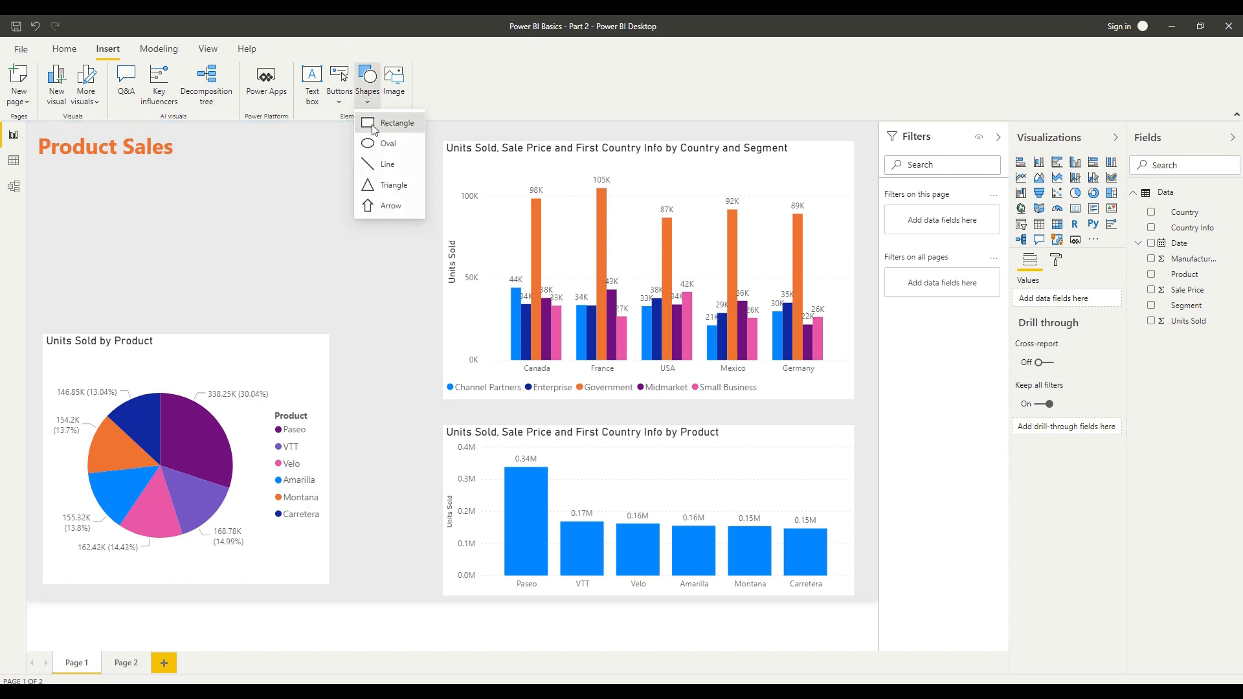
left_click(373, 124)
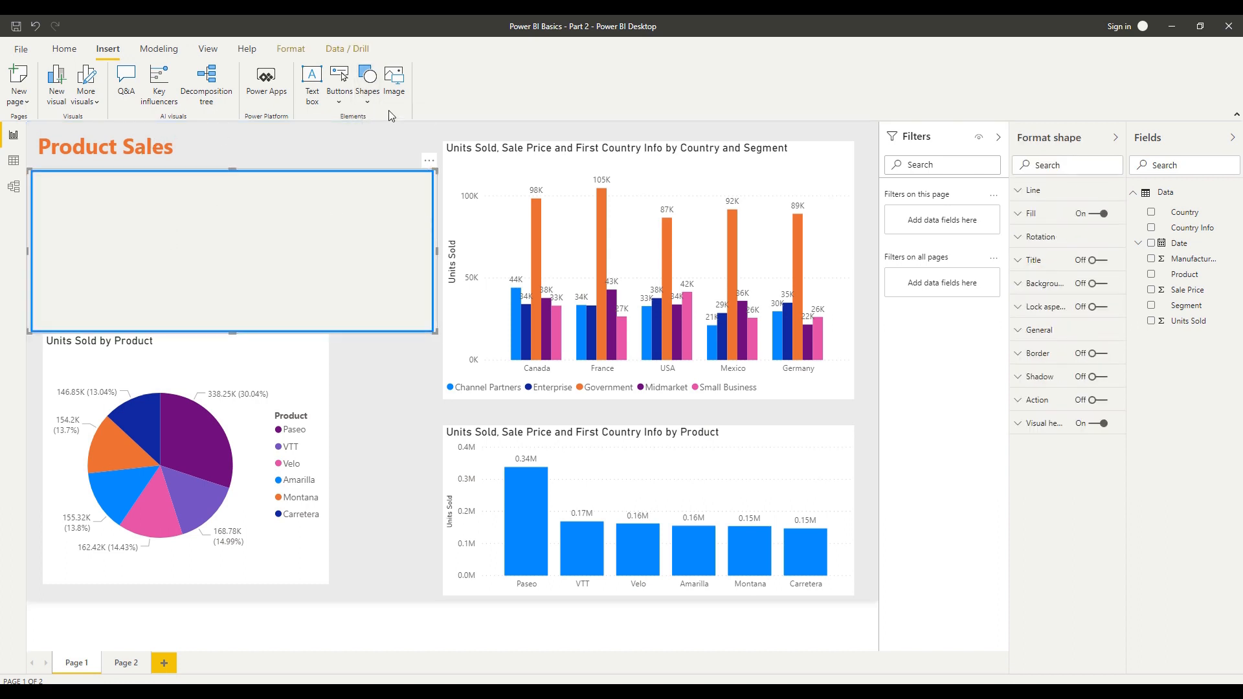
left_click(369, 100)
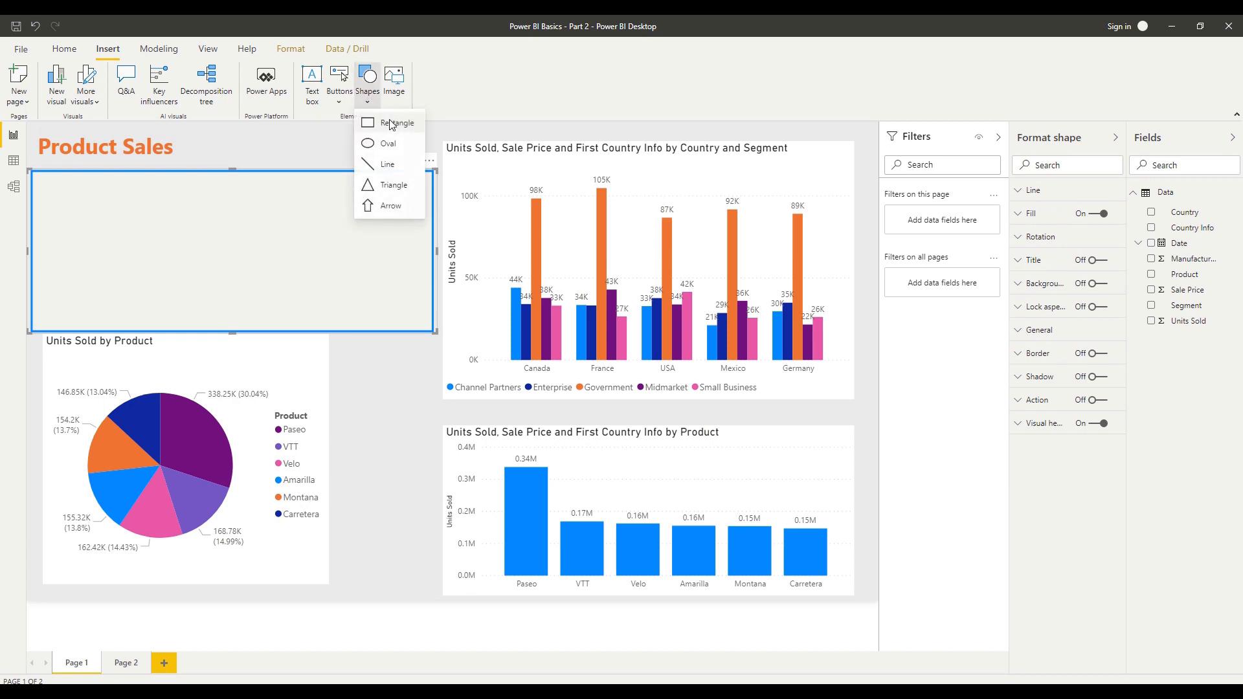
left_click(391, 124)
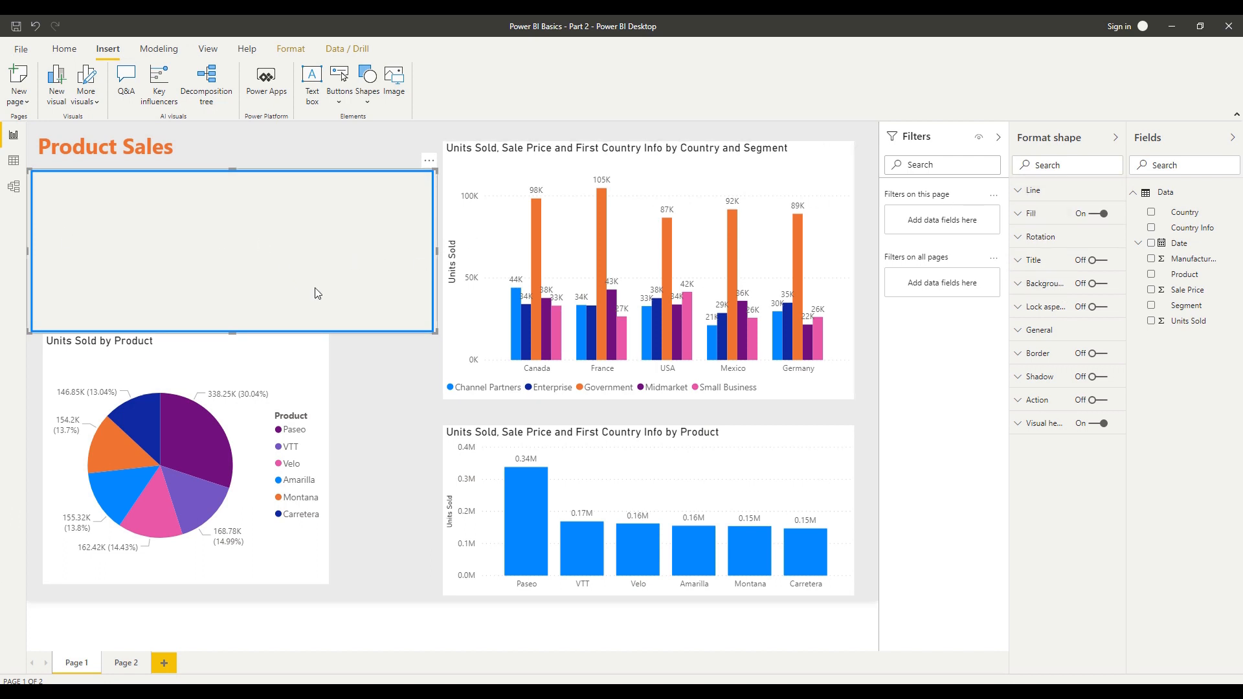
Set the rectangle's line weight to 0 pt and widen the shape slightly
left_click(1021, 191)
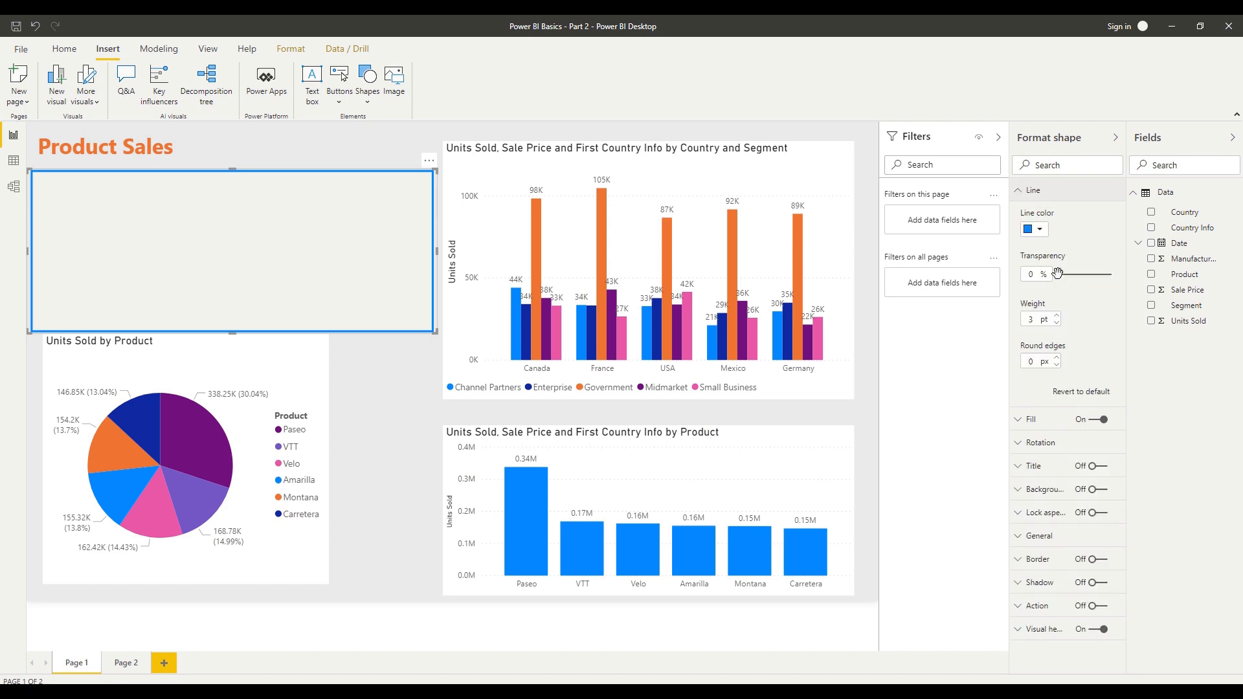
left_click(1031, 319)
type("0")
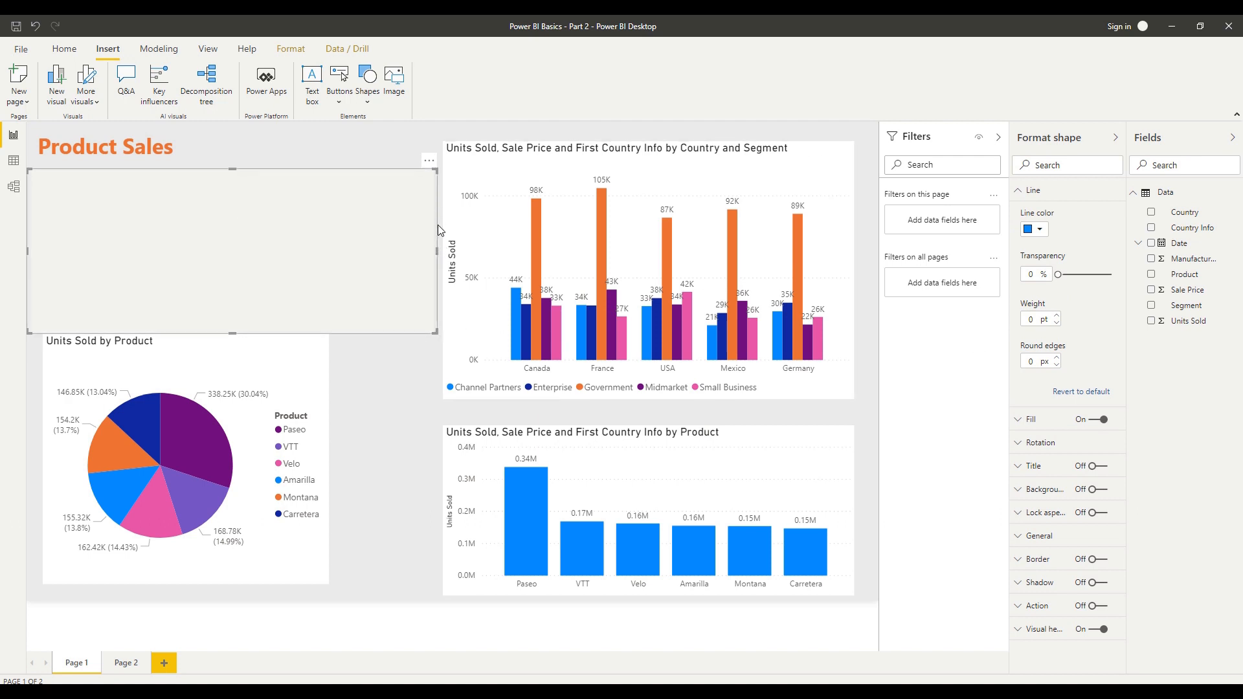
left_click_drag(437, 245, 460, 251)
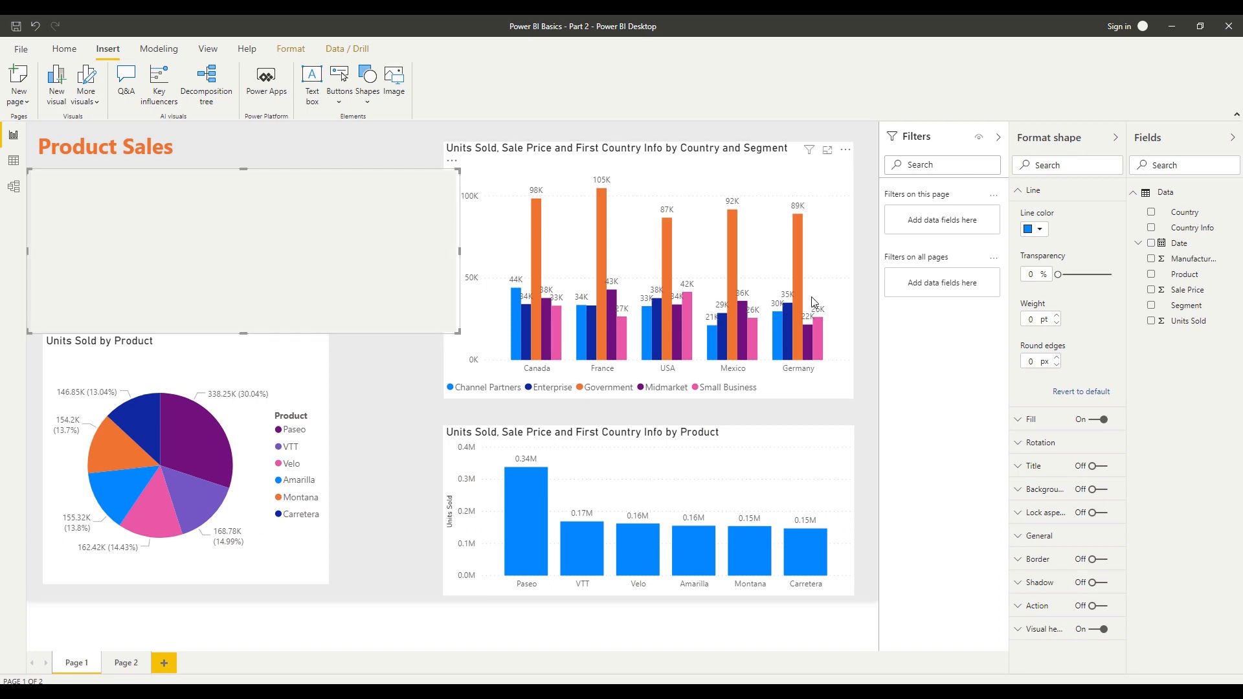
left_click(1034, 193)
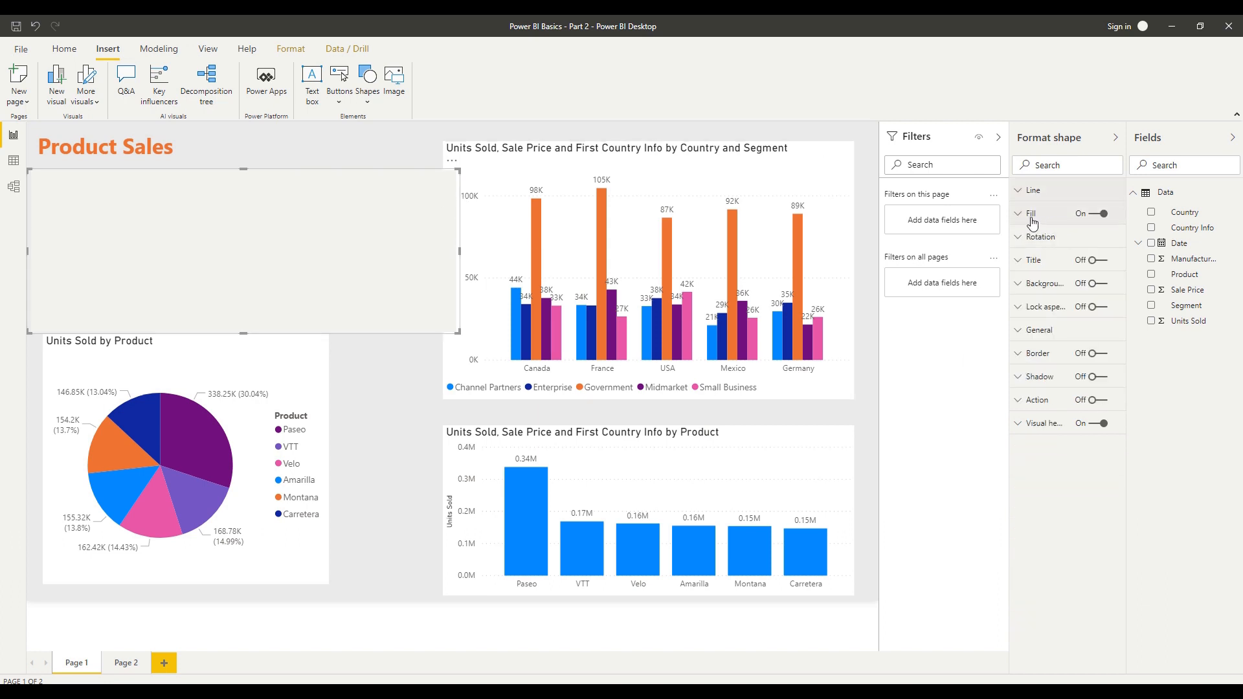
Turn off the rectangle's fill and turn on its background with a medium gray theme color
left_click(1095, 214)
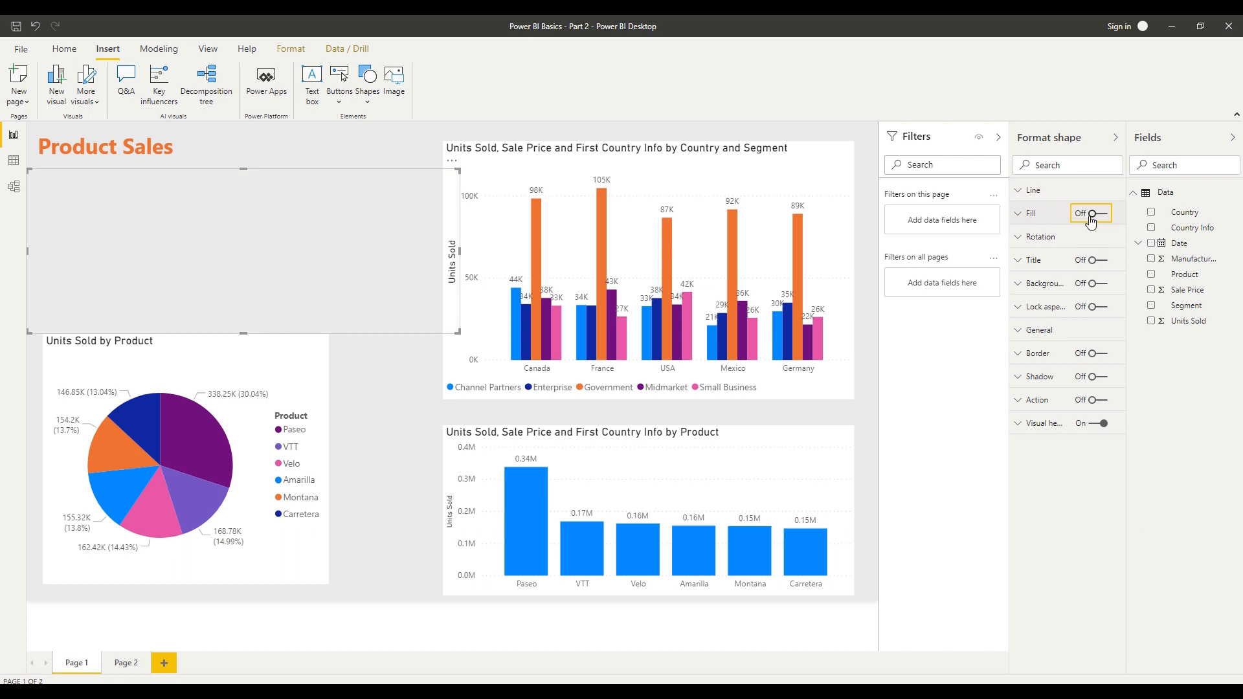
left_click(1096, 285)
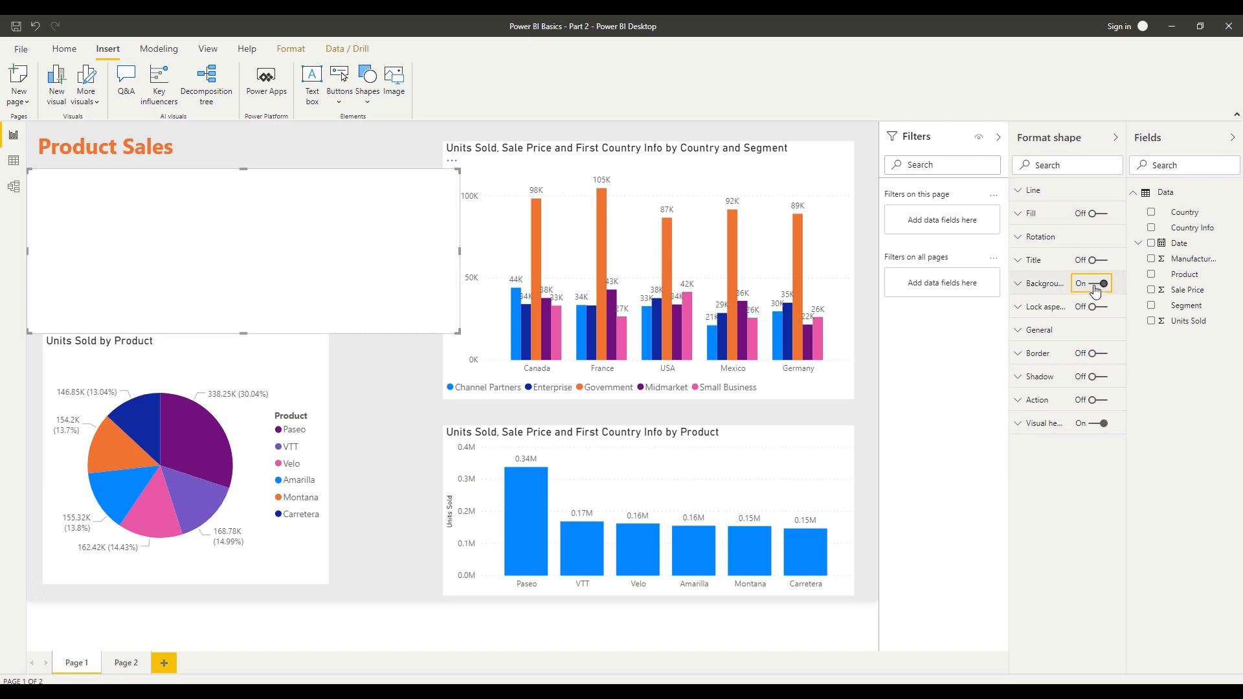
left_click(1042, 285)
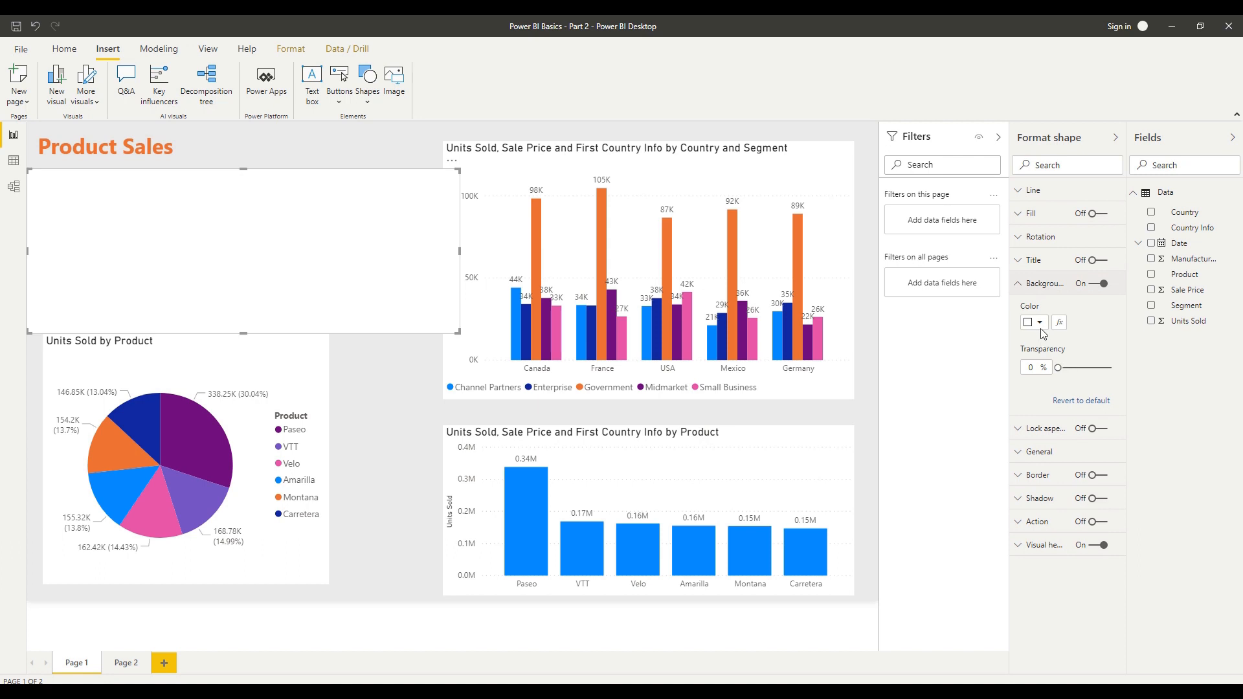
left_click(1039, 324)
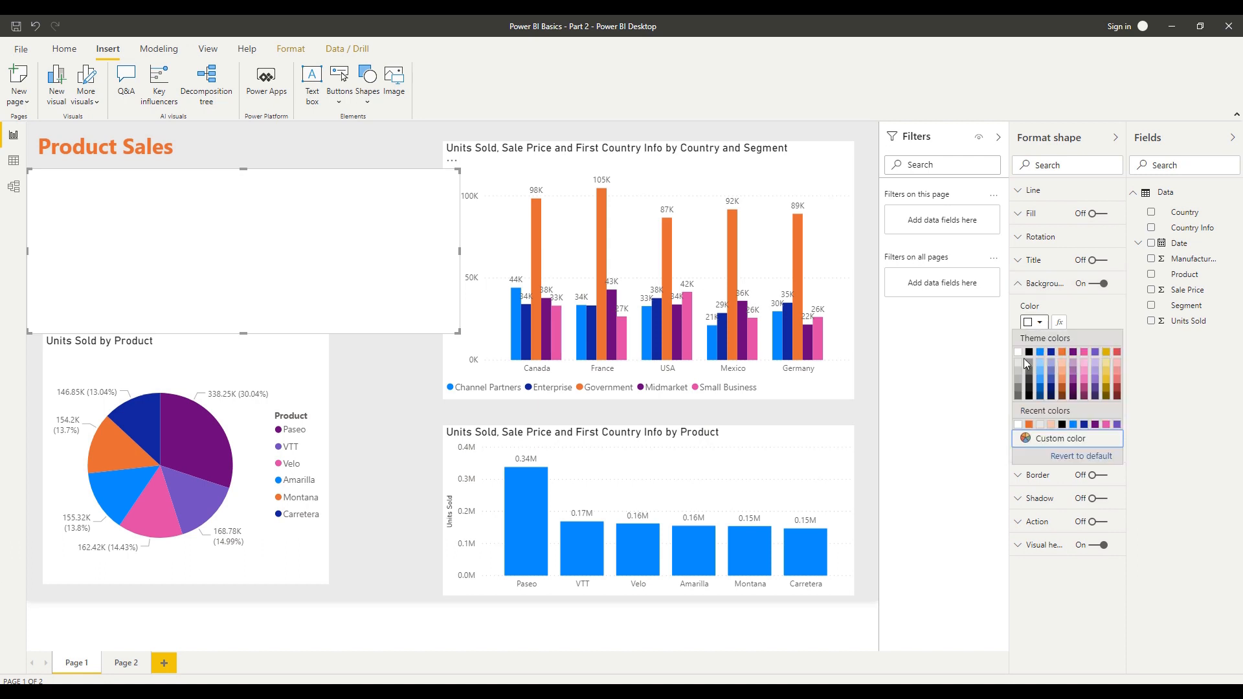
left_click(1019, 374)
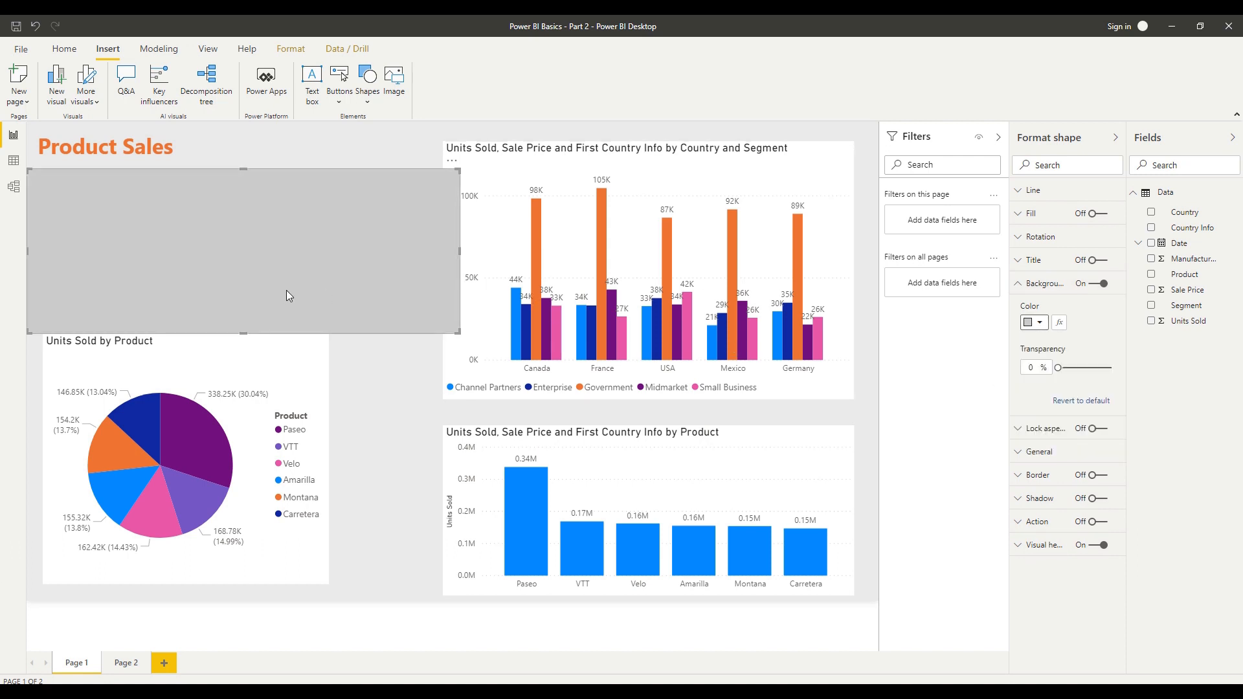
Move the gray rectangle to the page's top edge and resize it into a narrow banner across the full page width
left_click_drag(277, 272, 266, 212)
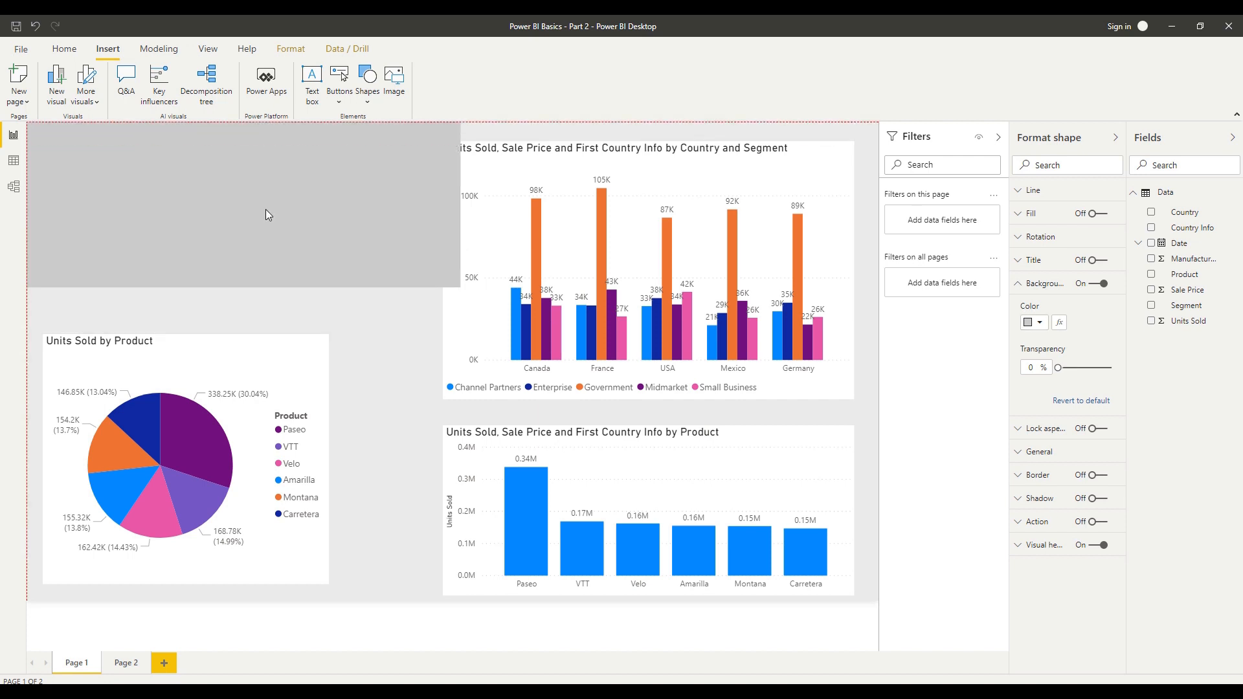
left_click_drag(458, 283, 876, 158)
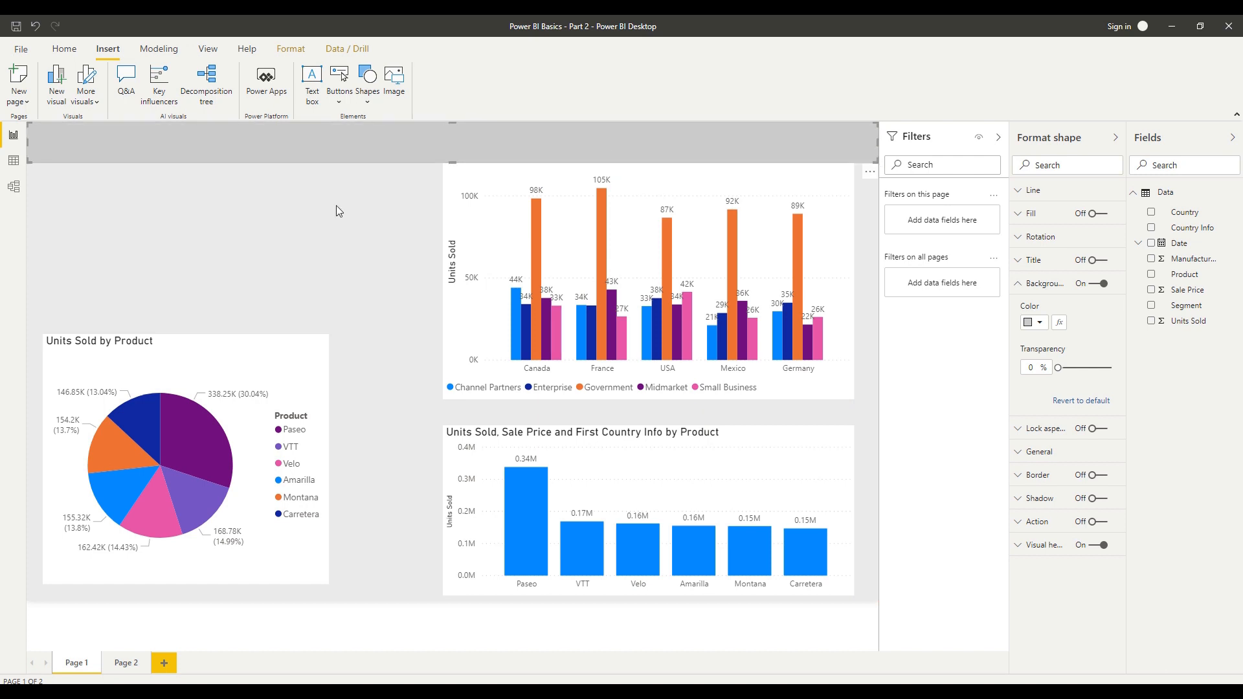
left_click(360, 198)
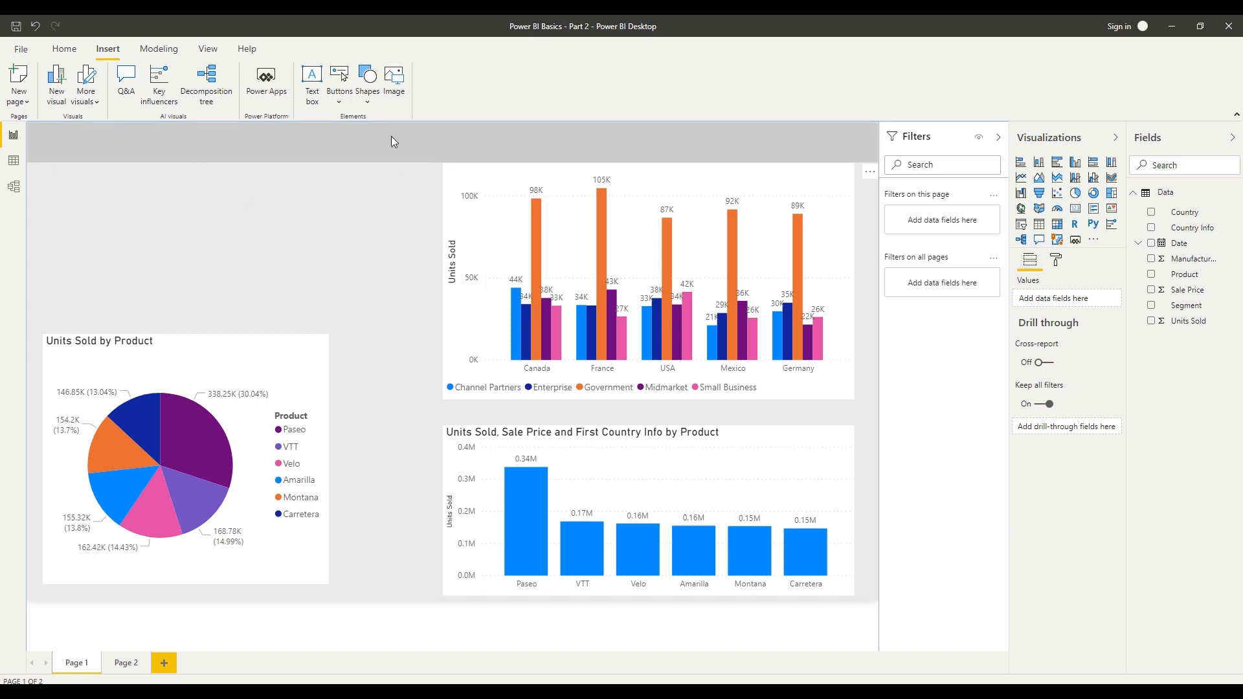
Send the gray banner to the back, behind the title and the charts
left_click(407, 150)
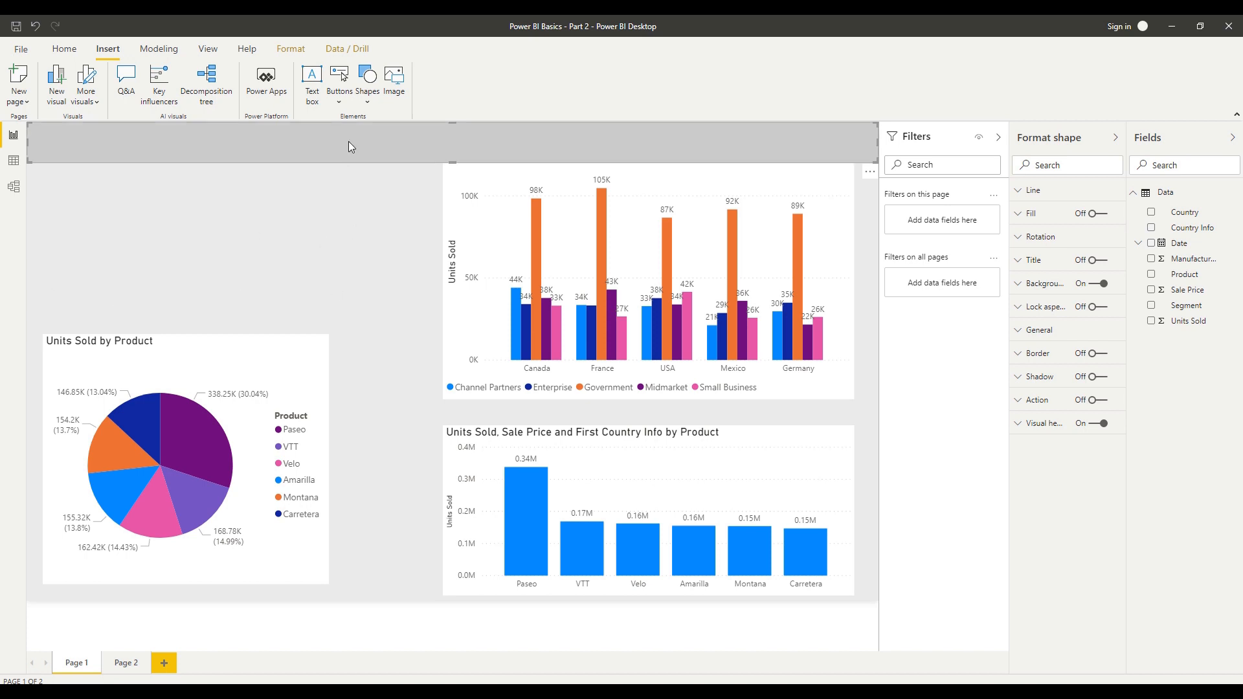
left_click(287, 51)
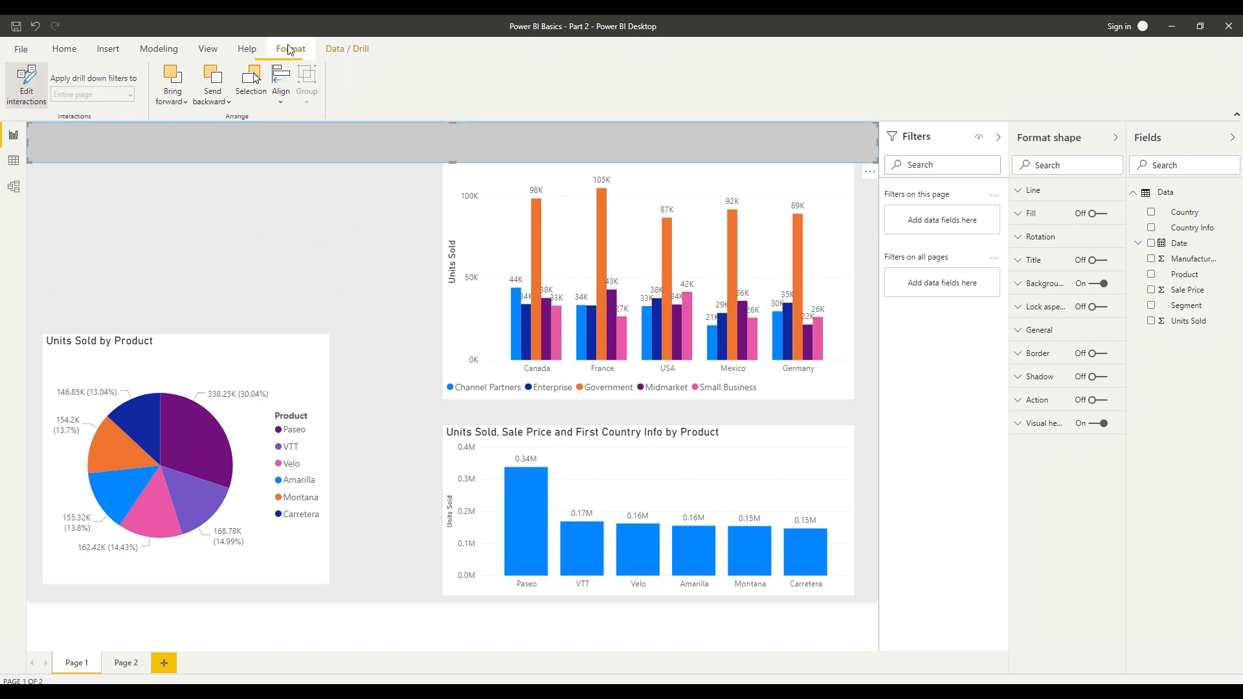
left_click(211, 97)
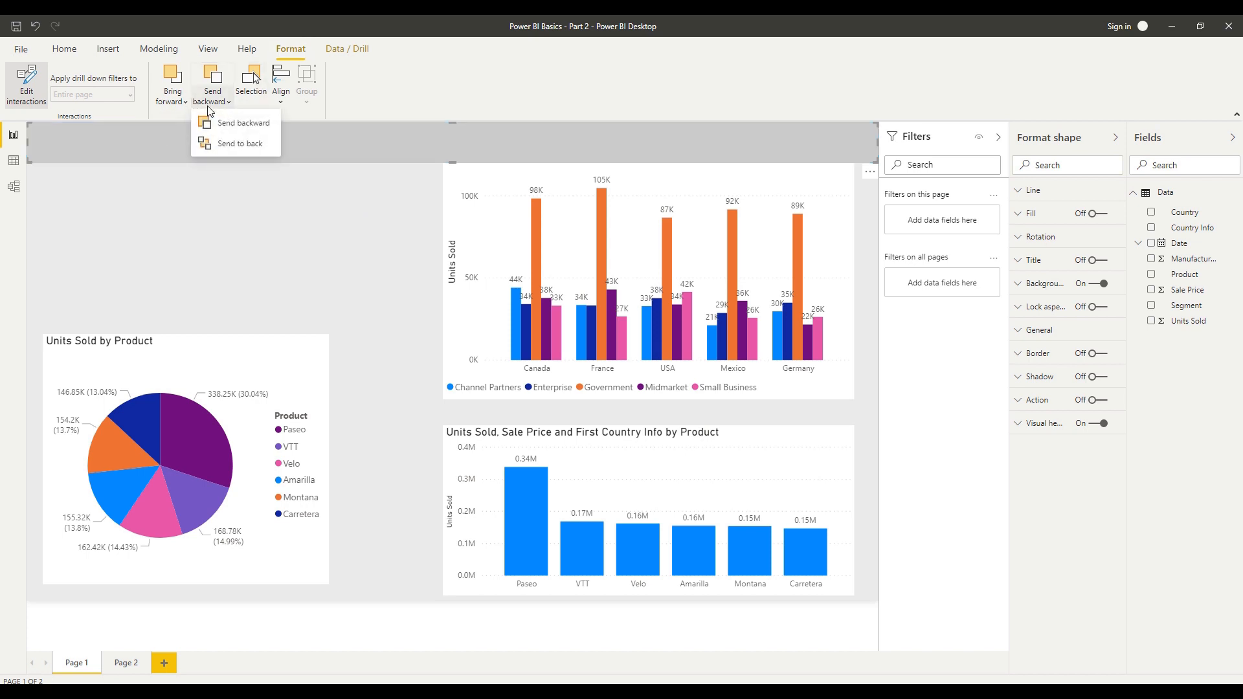
left_click(238, 147)
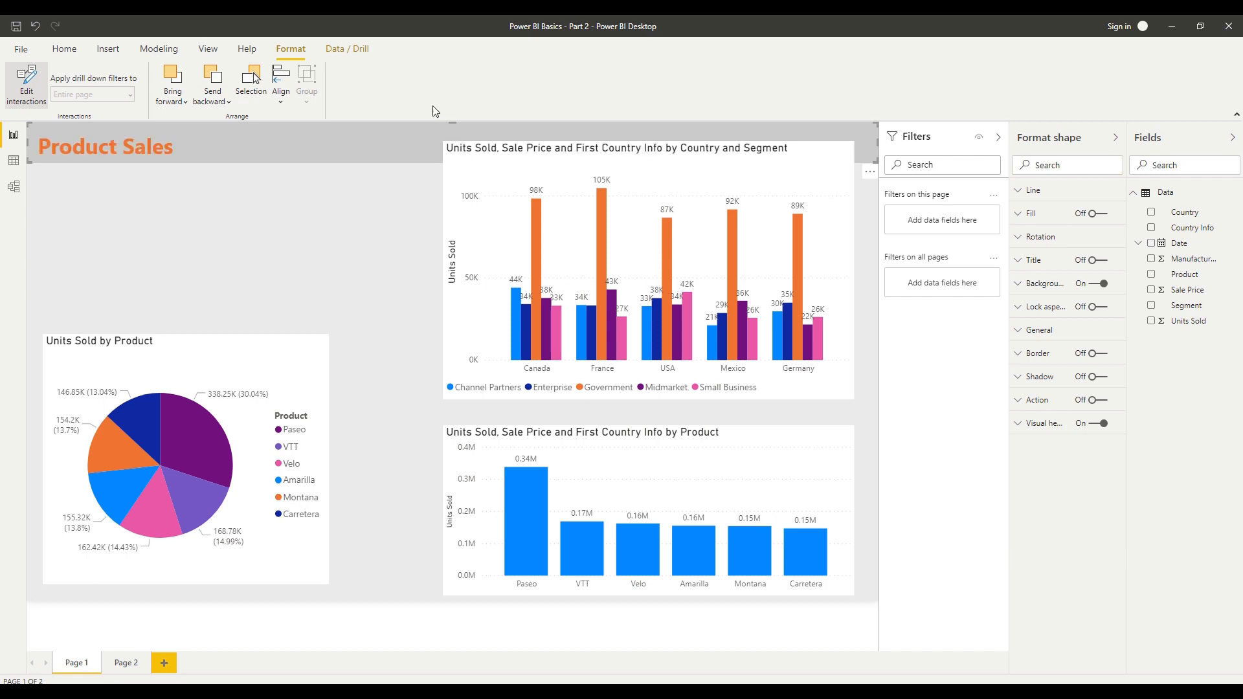
left_click(347, 212)
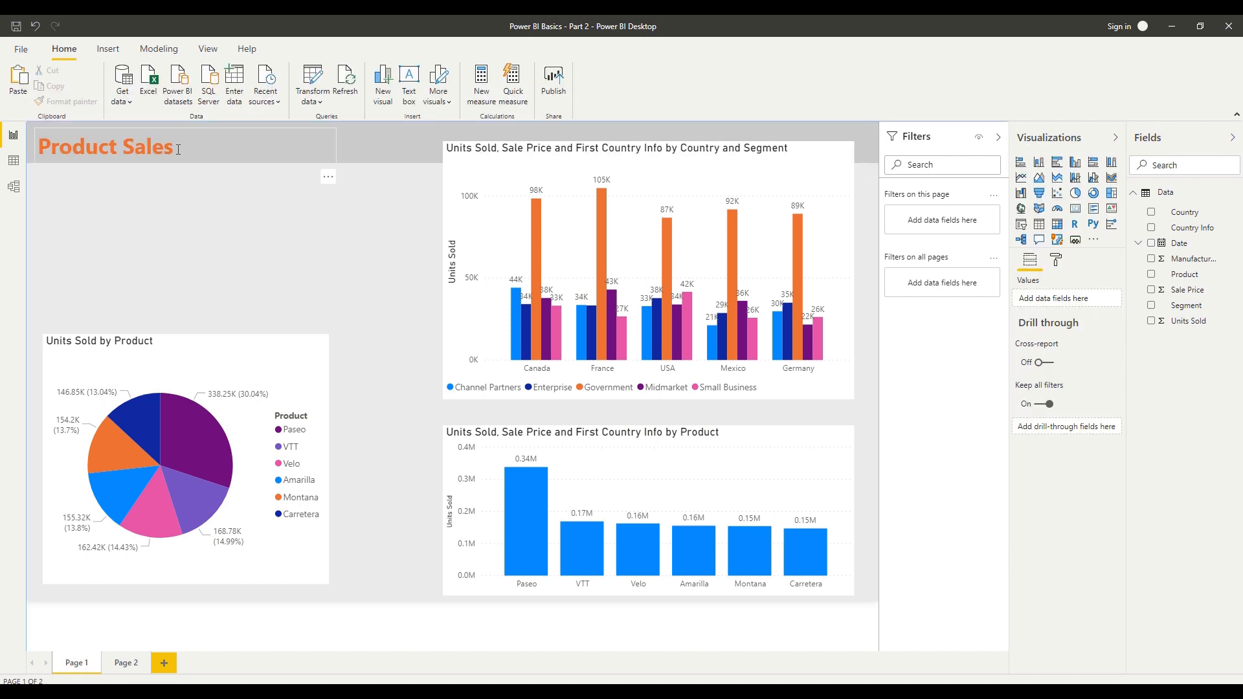
Move the Country and Segment column chart down so that it sits below the banner
left_click(107, 127)
left_click(380, 170)
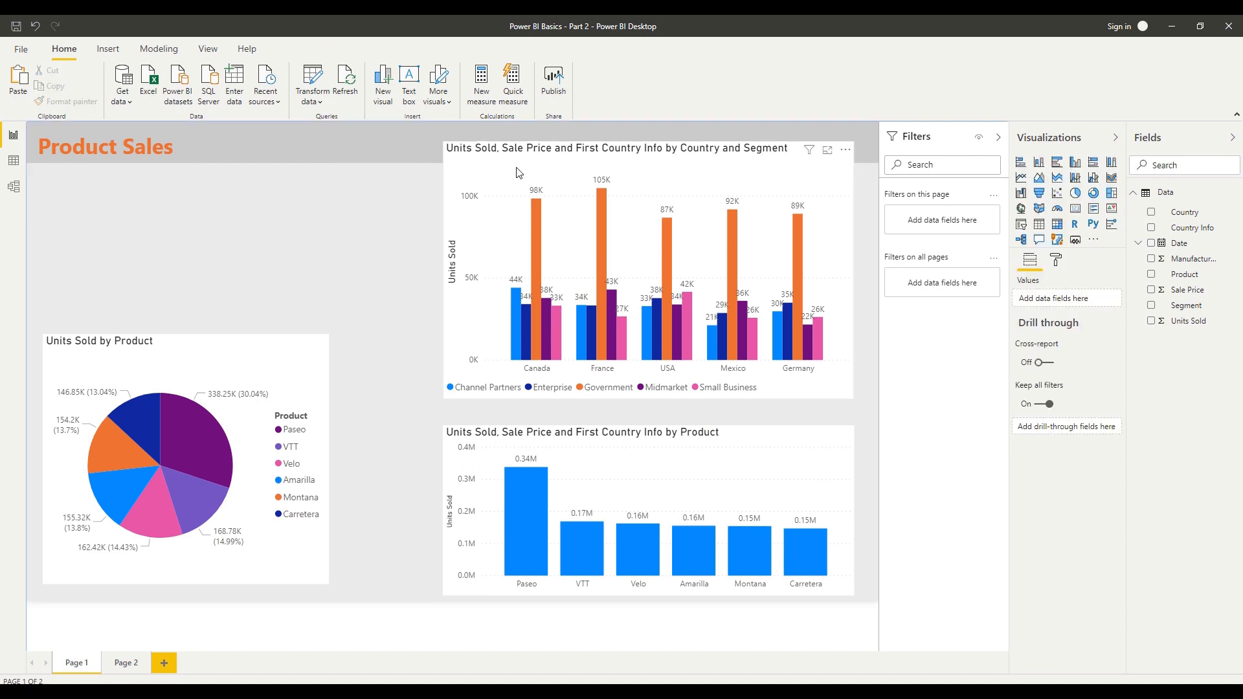
left_click_drag(522, 205, 521, 251)
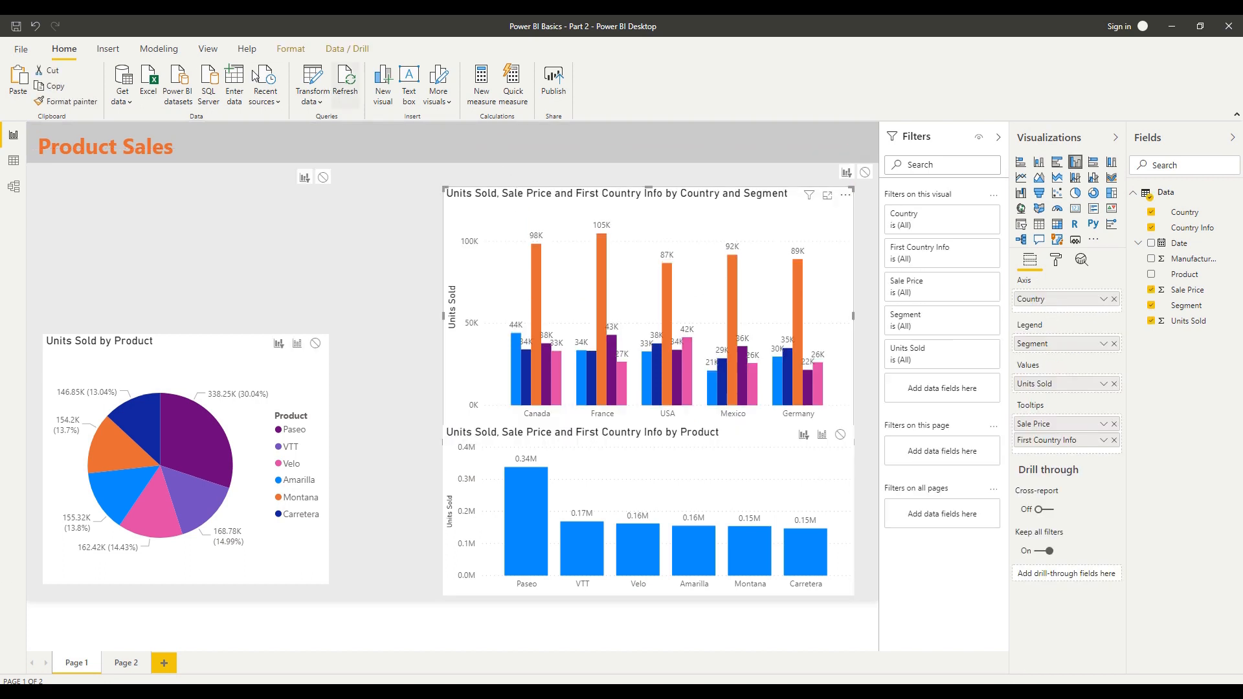
Insert the Practical BI logo image and shrink it to fit the right end of the banner
left_click(110, 50)
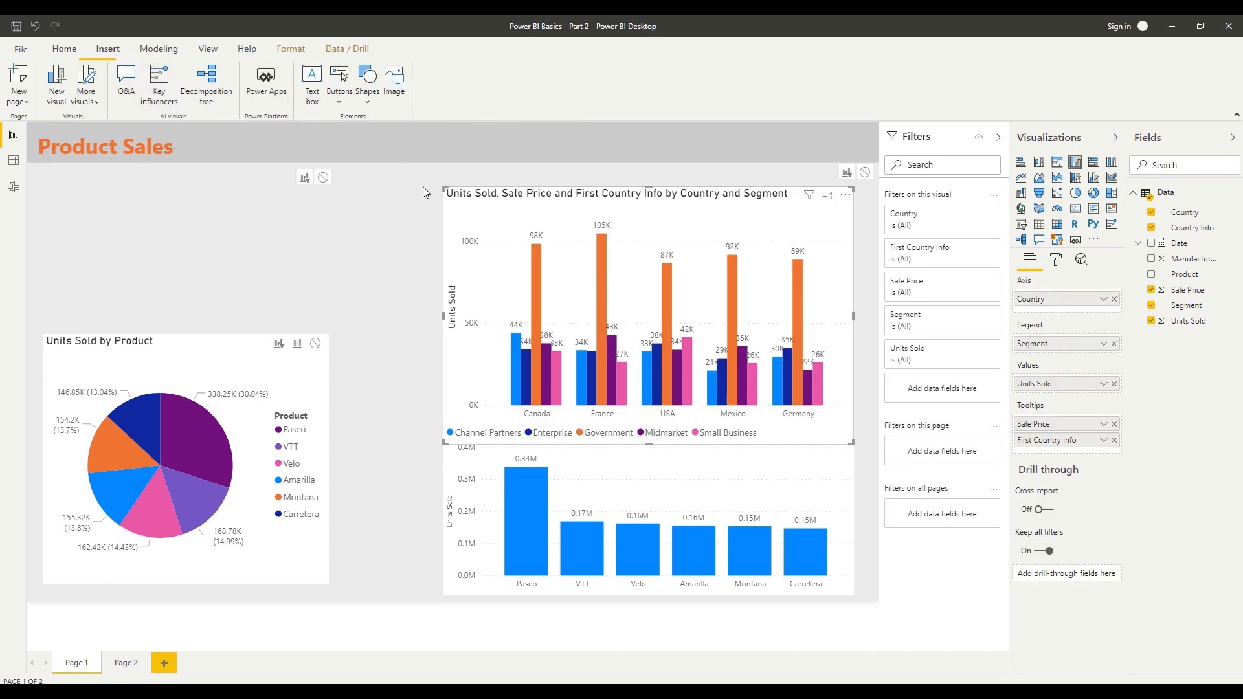
left_click(396, 91)
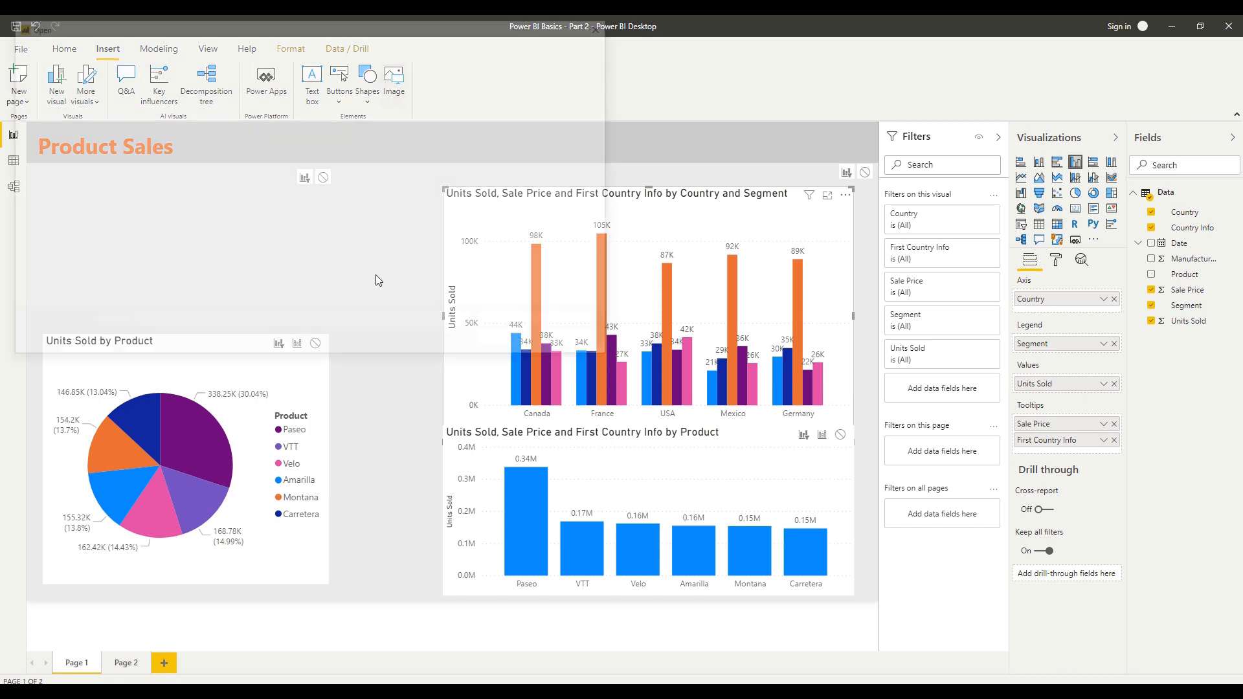
left_click(213, 48)
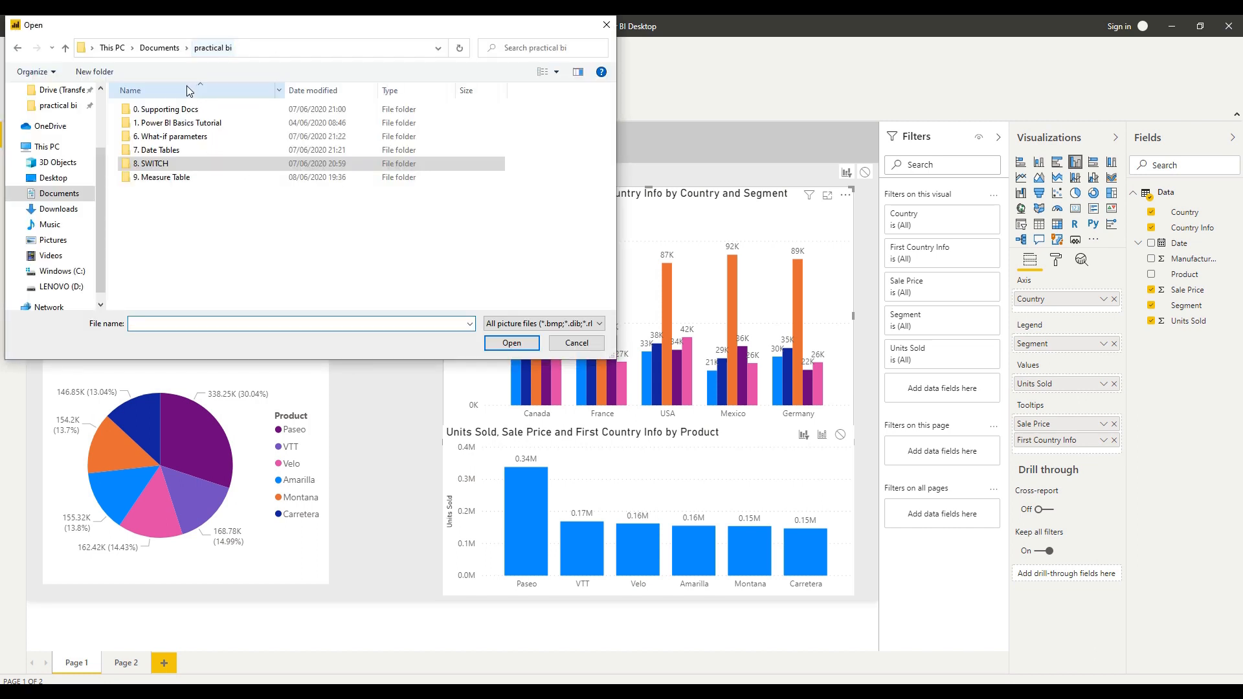
double_click(170, 106)
double_click(223, 126)
double_click(223, 137)
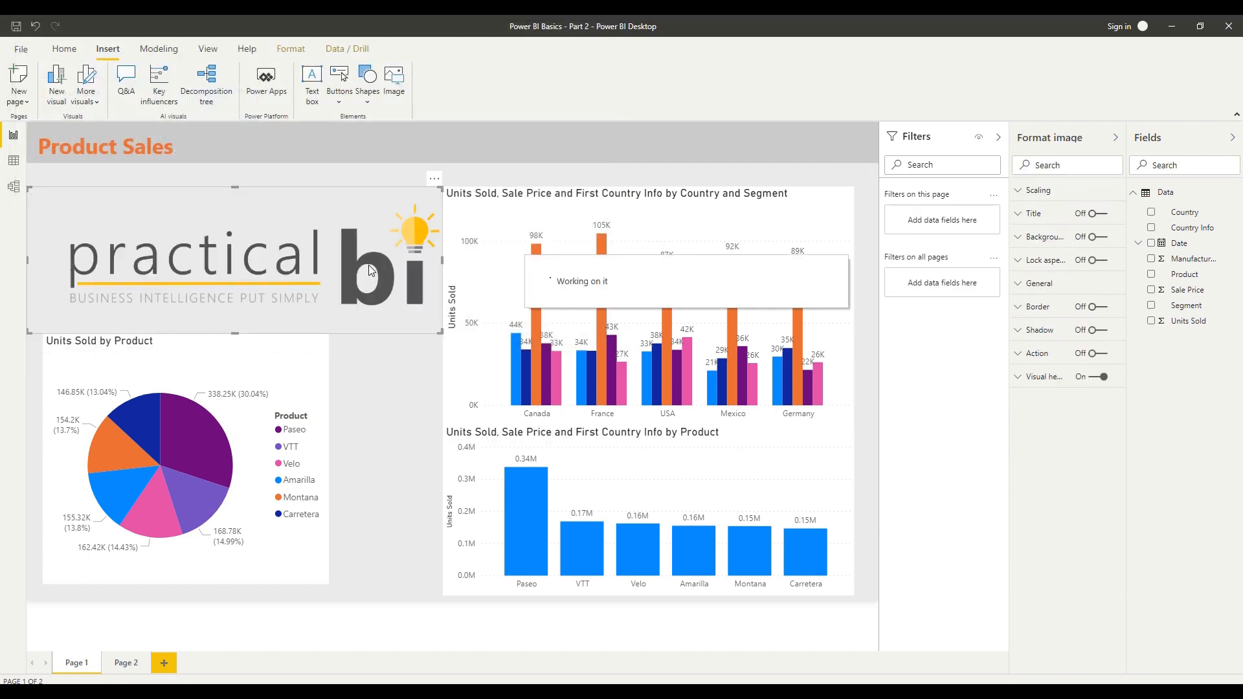
left_click_drag(385, 301, 865, 114)
left_click_drag(722, 163, 727, 161)
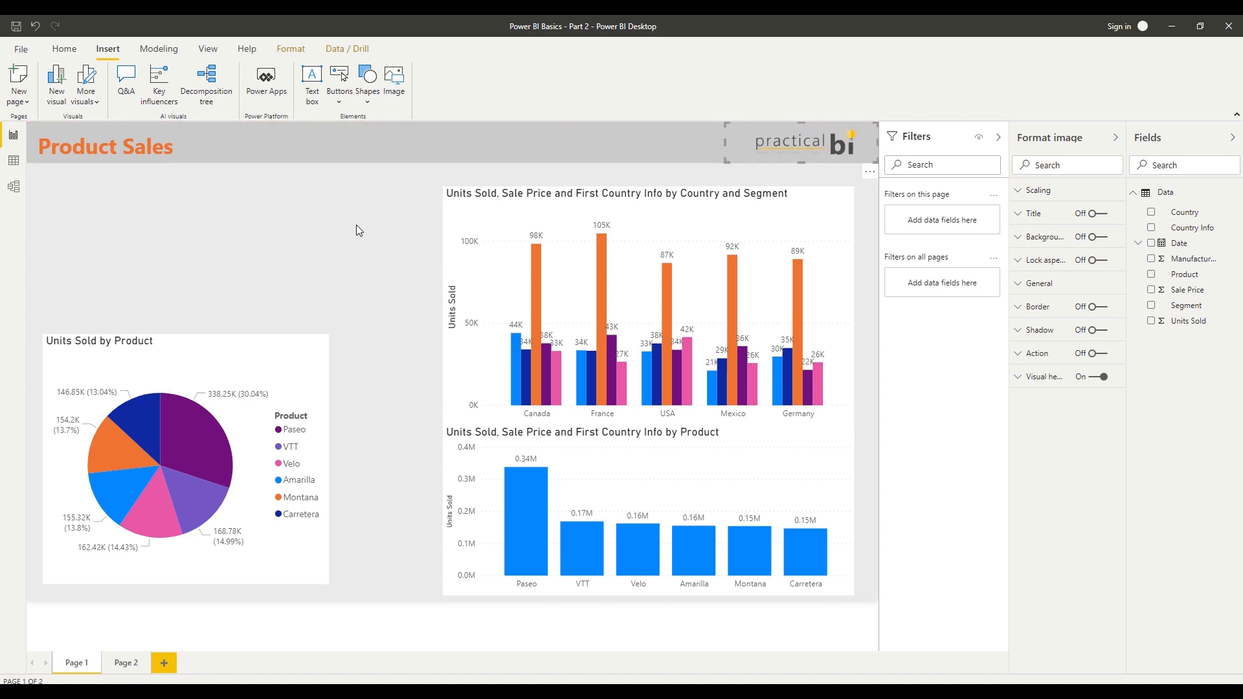
Move the pie chart up under the banner, and shrink the Country and Segment chart to fit above the lower column chart, aligned to its right edge
left_click(343, 239)
left_click_drag(200, 342, 192, 188)
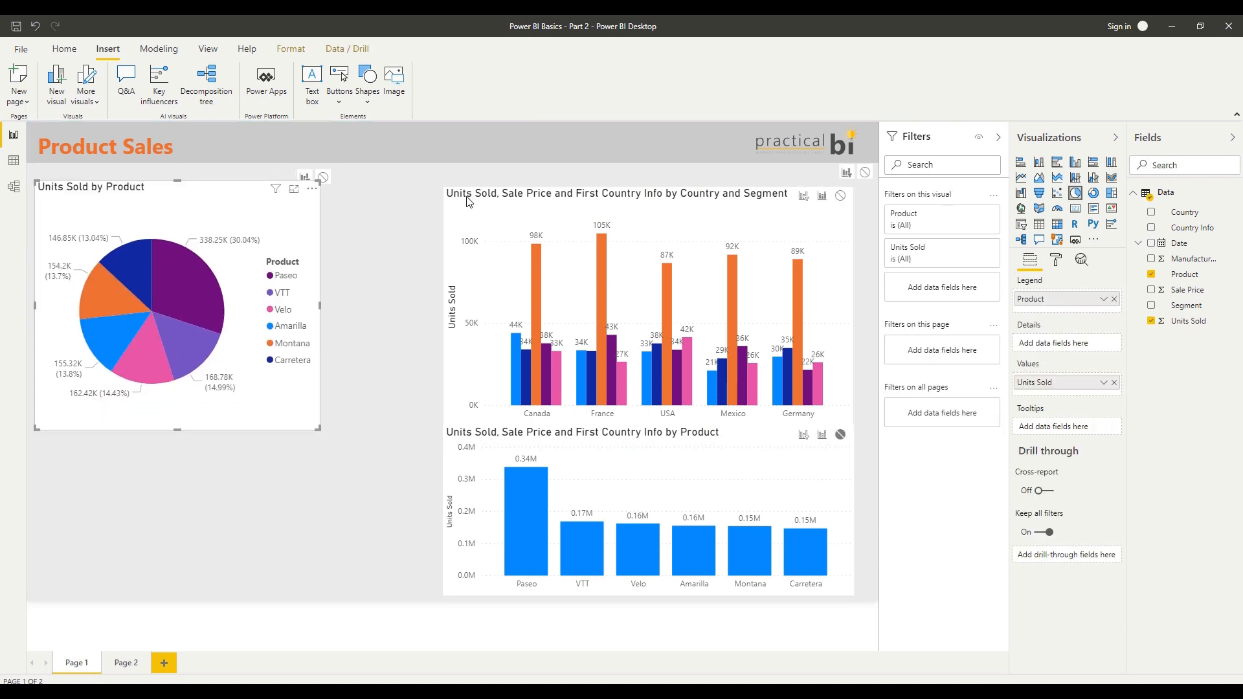
left_click_drag(526, 232, 421, 225)
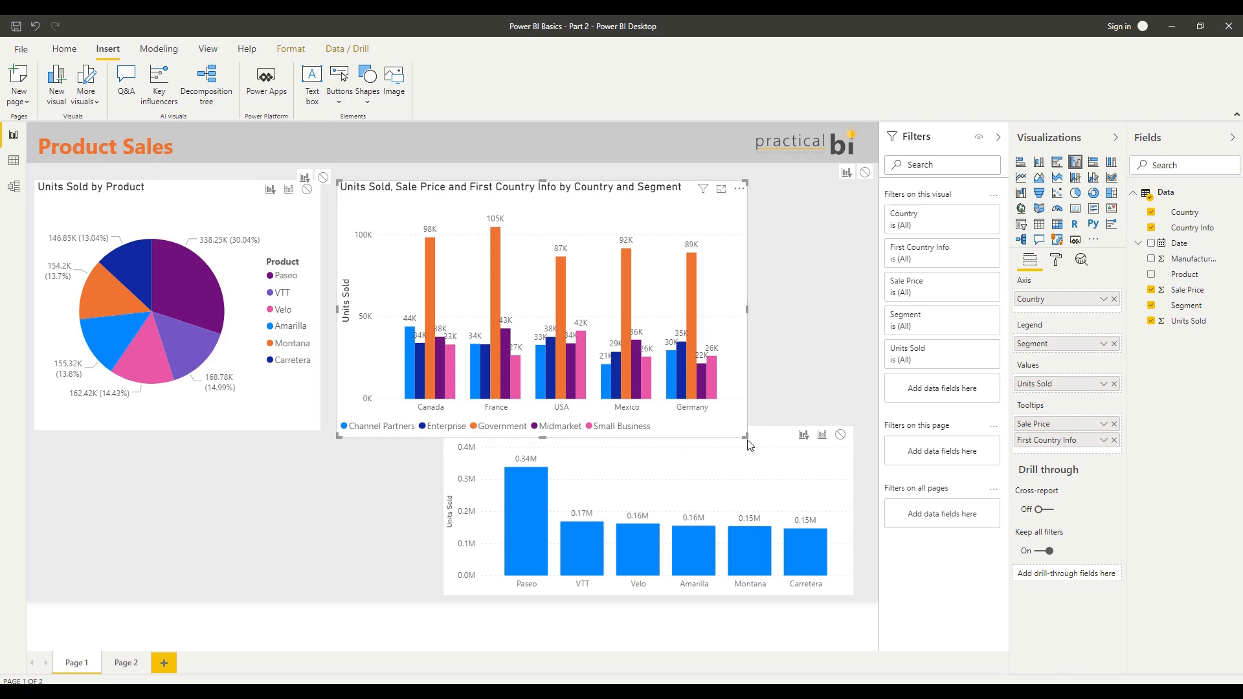
left_click_drag(746, 438, 708, 416)
left_click_drag(555, 189, 699, 189)
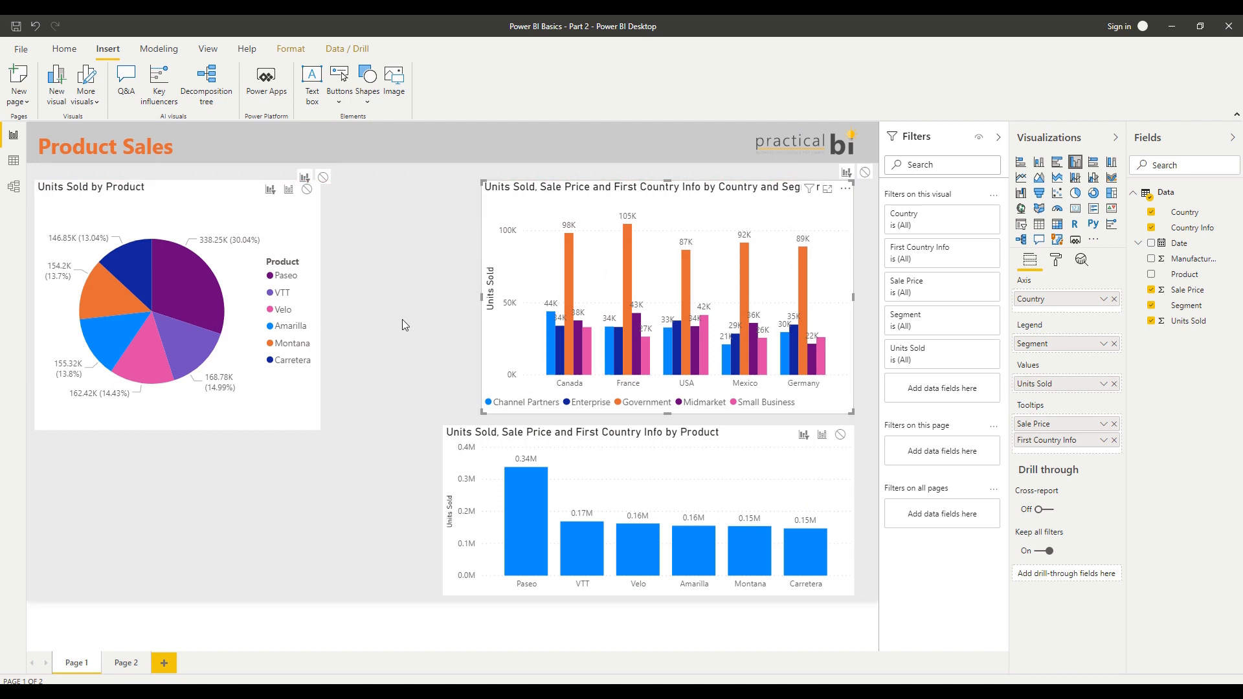
Delete Page 2, the page holding the Sale Price by Country pie chart, from the report
left_click(436, 311)
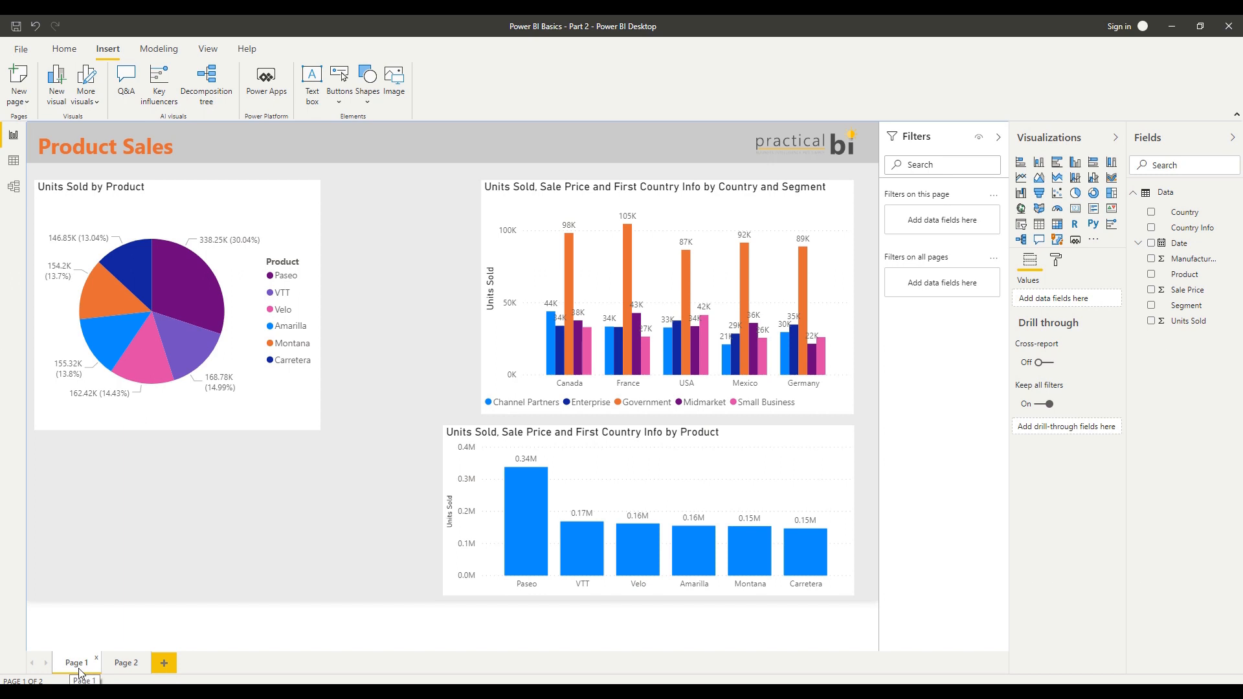
left_click(122, 664)
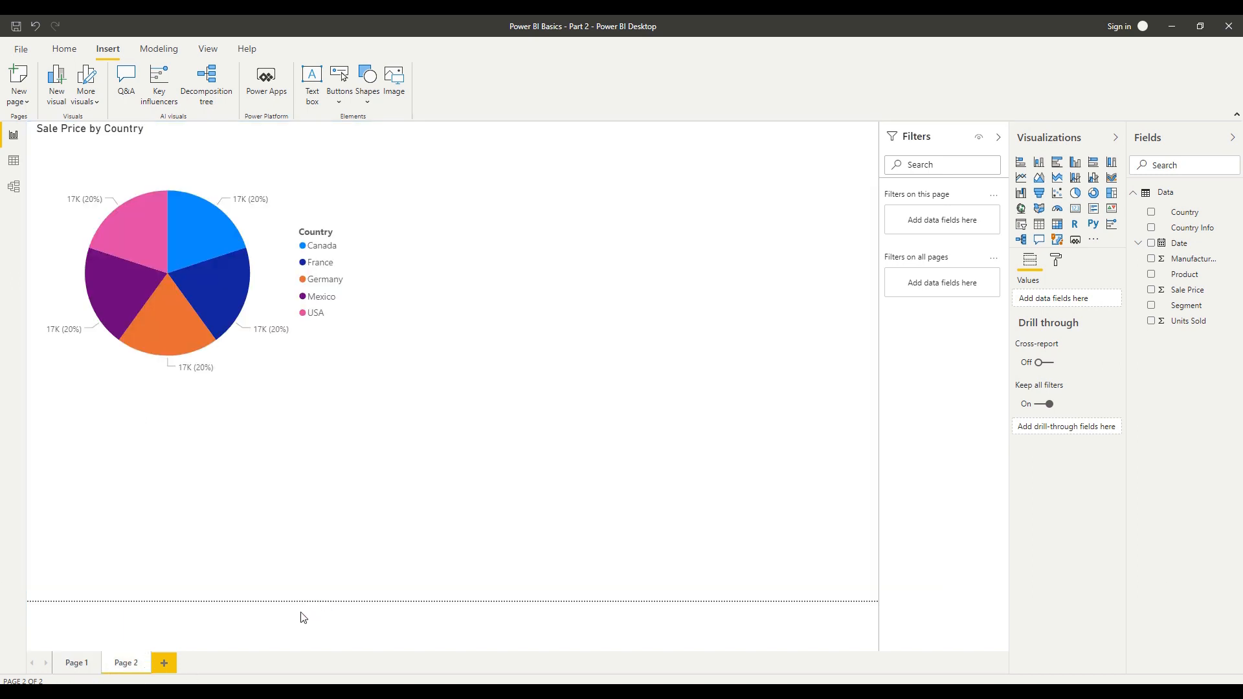
left_click(145, 663)
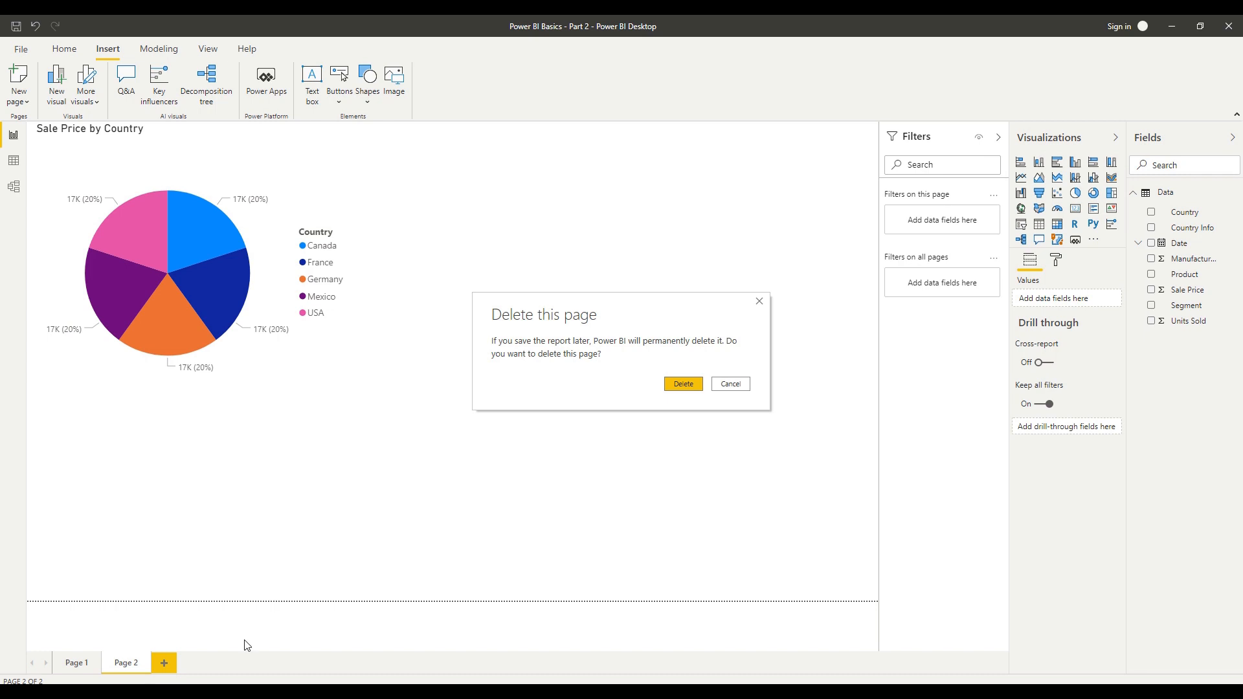
left_click(720, 388)
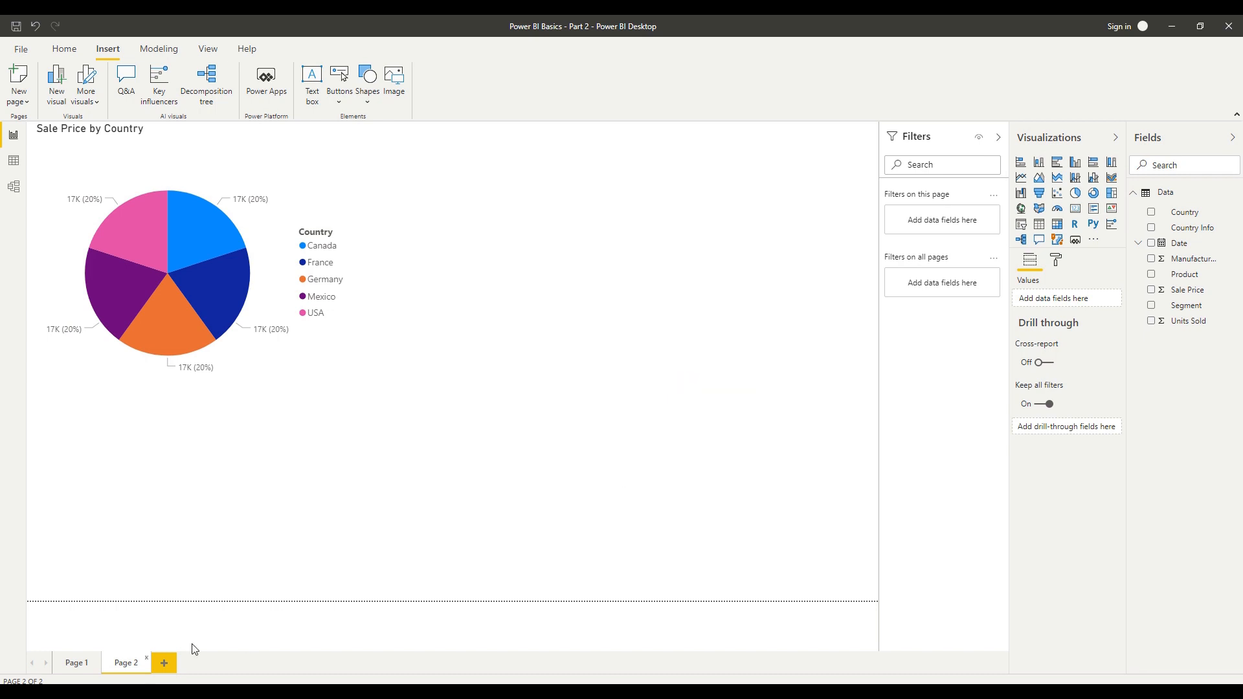
right_click(134, 667)
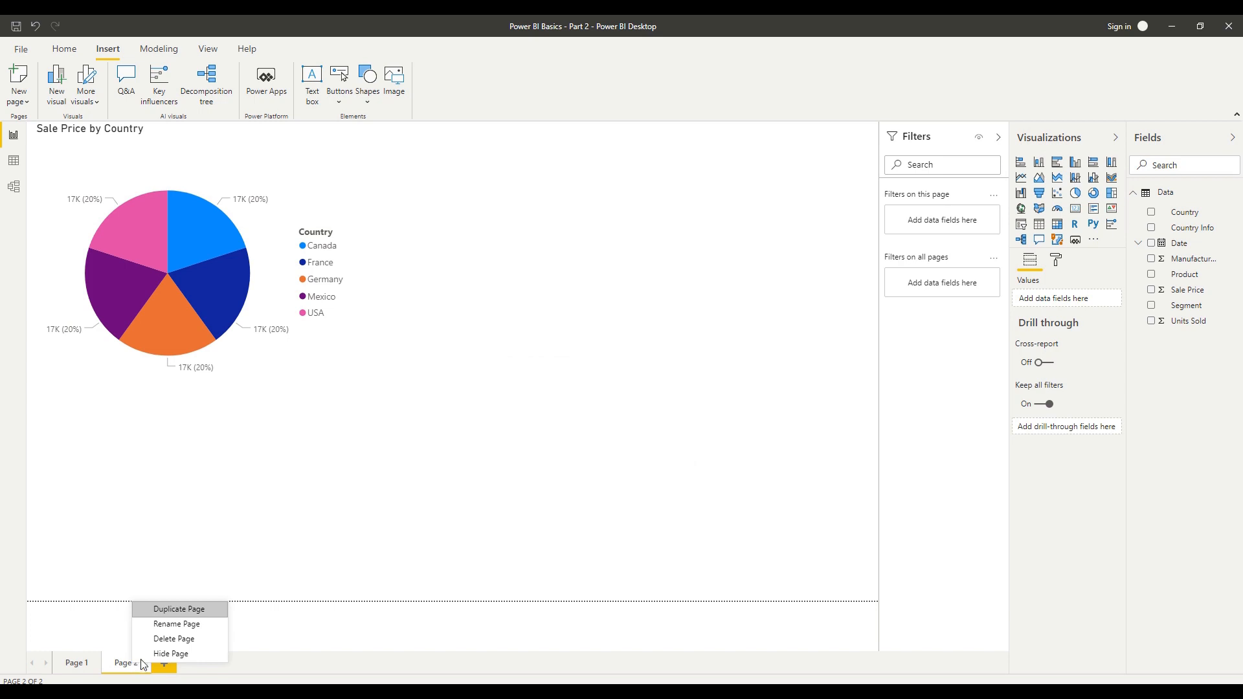
left_click(192, 650)
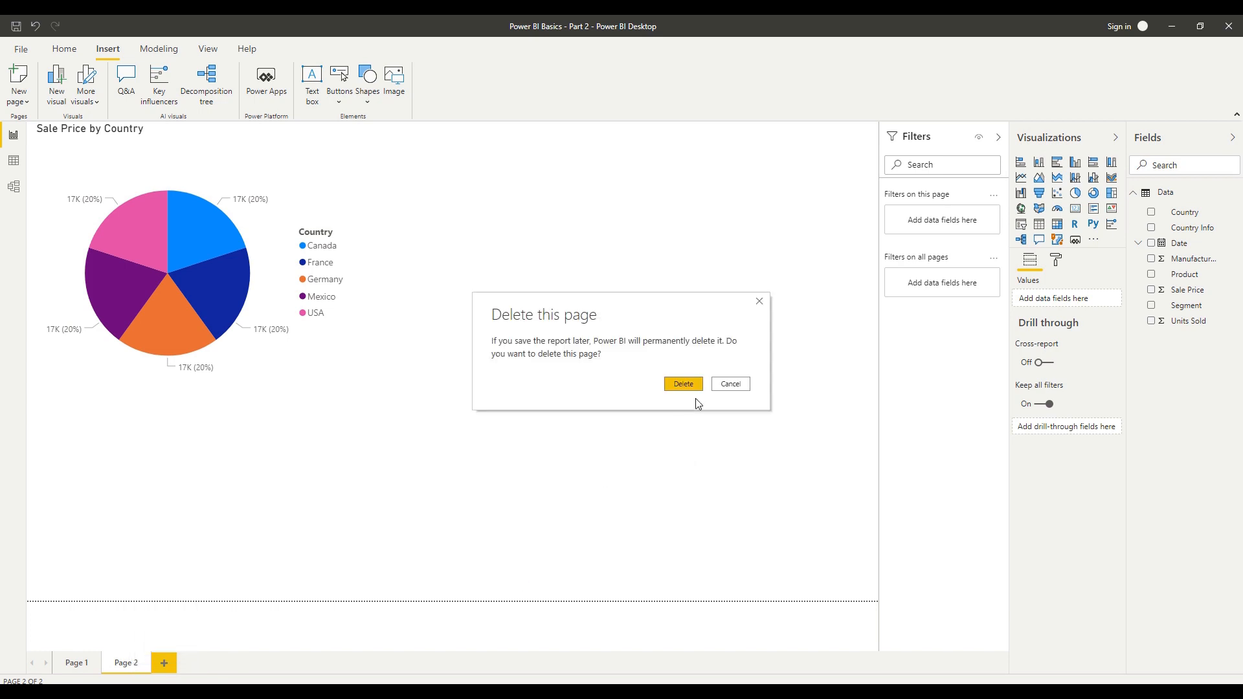
left_click(685, 386)
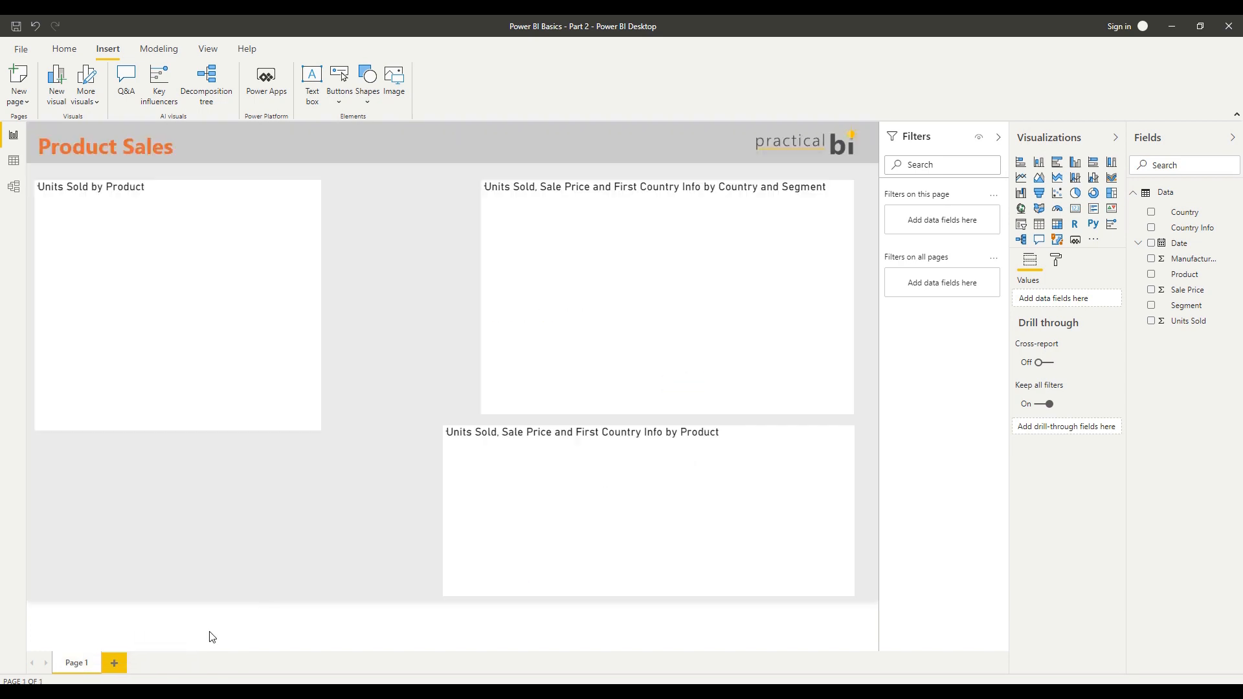
Rename the remaining report page, Page 1, as "Product Sales"
double_click(81, 665)
left_click(140, 621)
right_click(94, 660)
left_click(133, 650)
type("Pr")
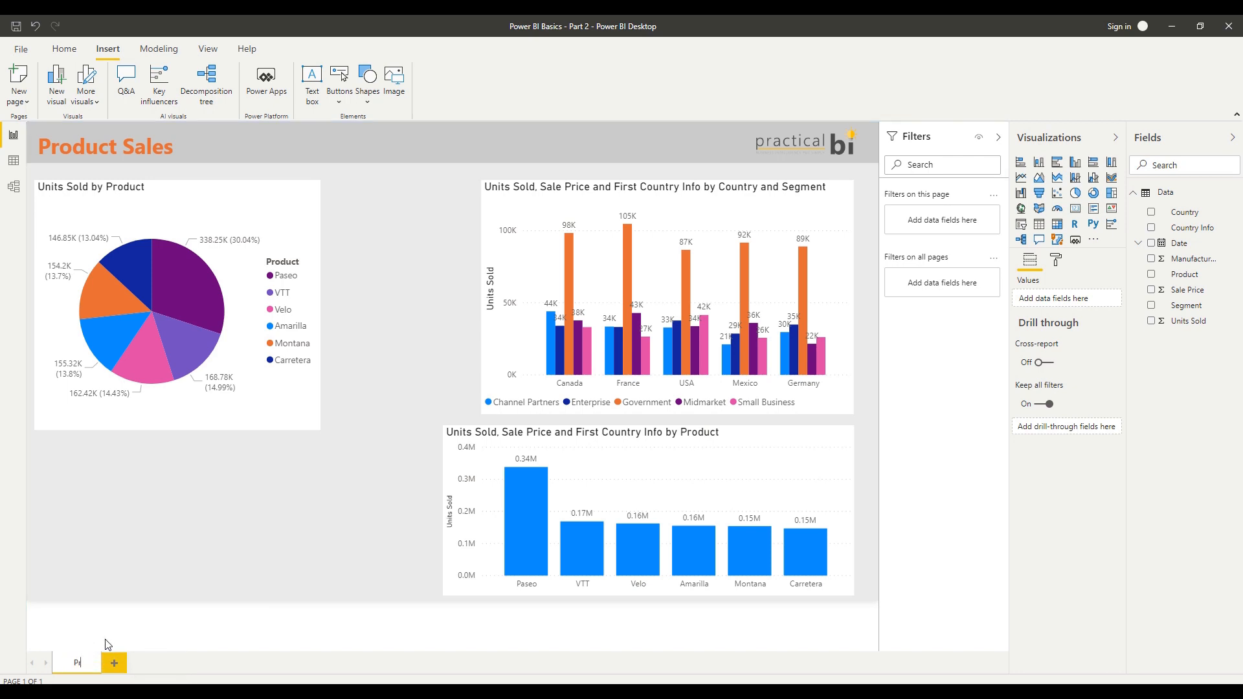
type("oduct Sales")
key("Return")
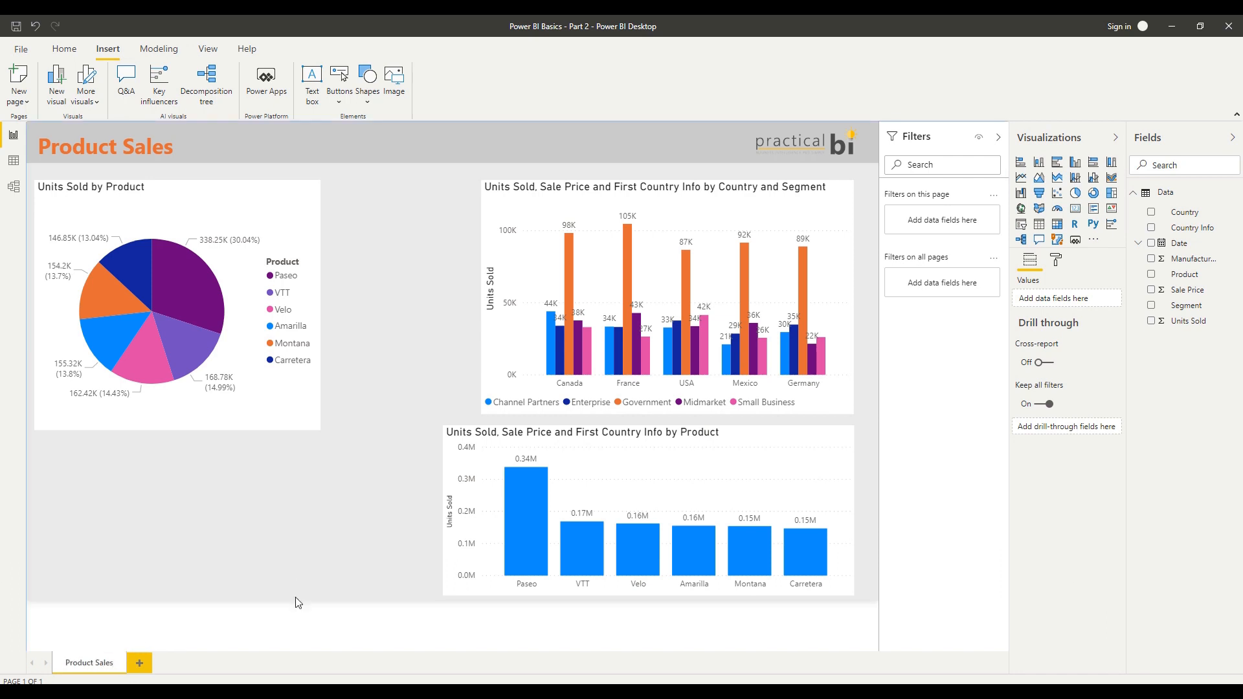